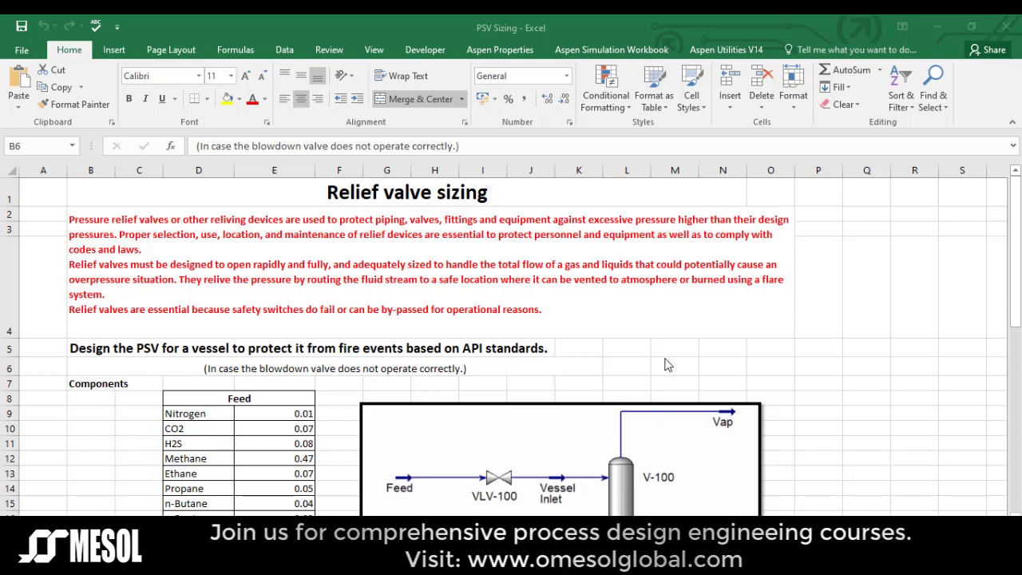
Step: Examine the PSV design problem in the worksheet, including the feed composition, feed conditions, flowsheet diagram and vessel data
scroll(638, 331, down, 3)
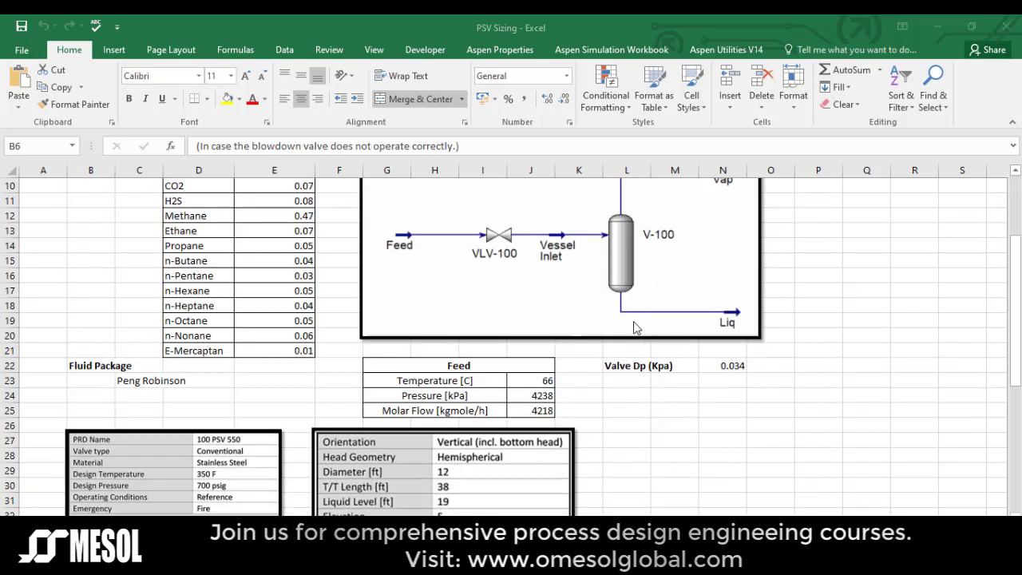
click(1015, 176)
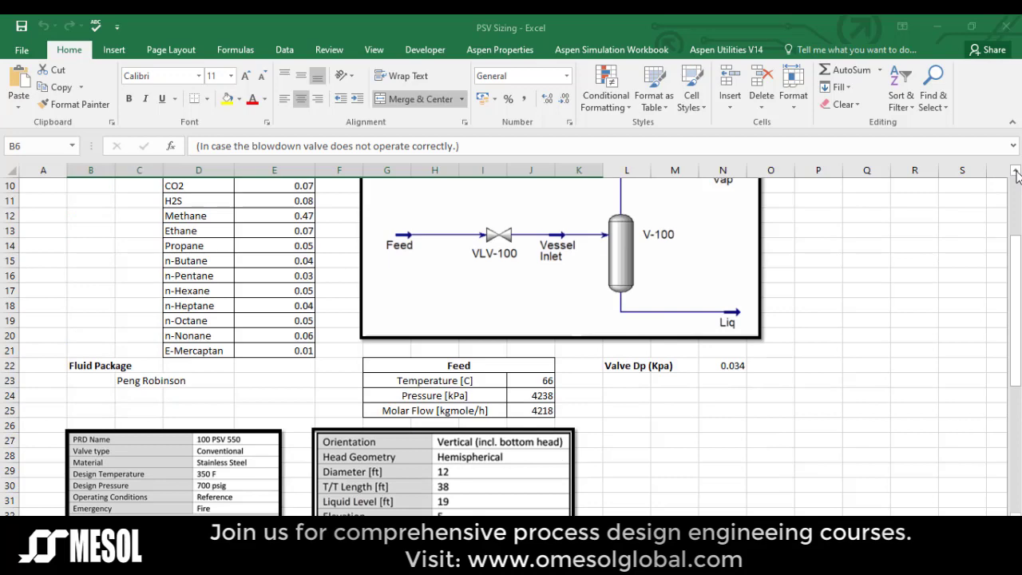
click(1015, 172)
click(1015, 173)
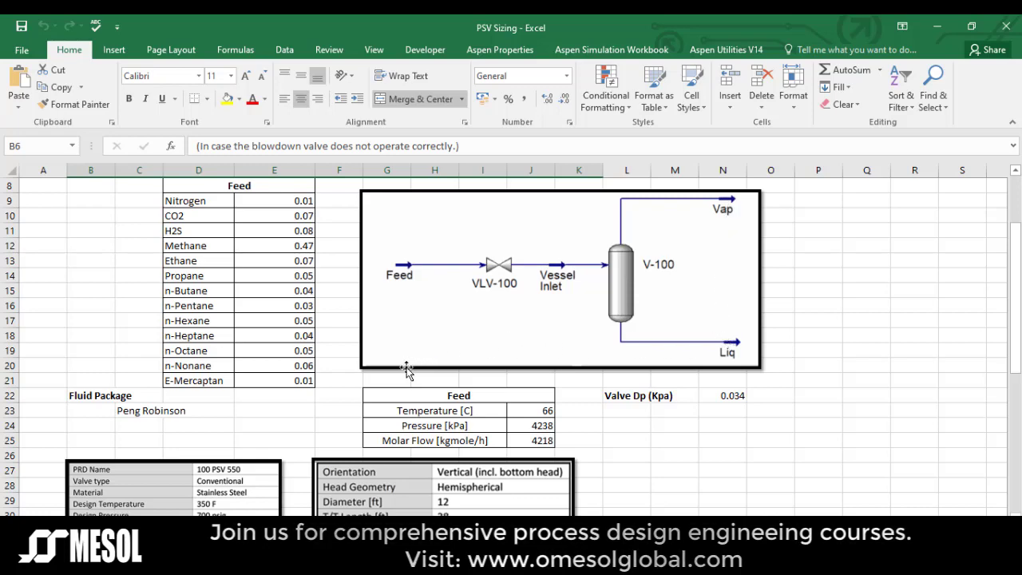
scroll(404, 372, up, 2)
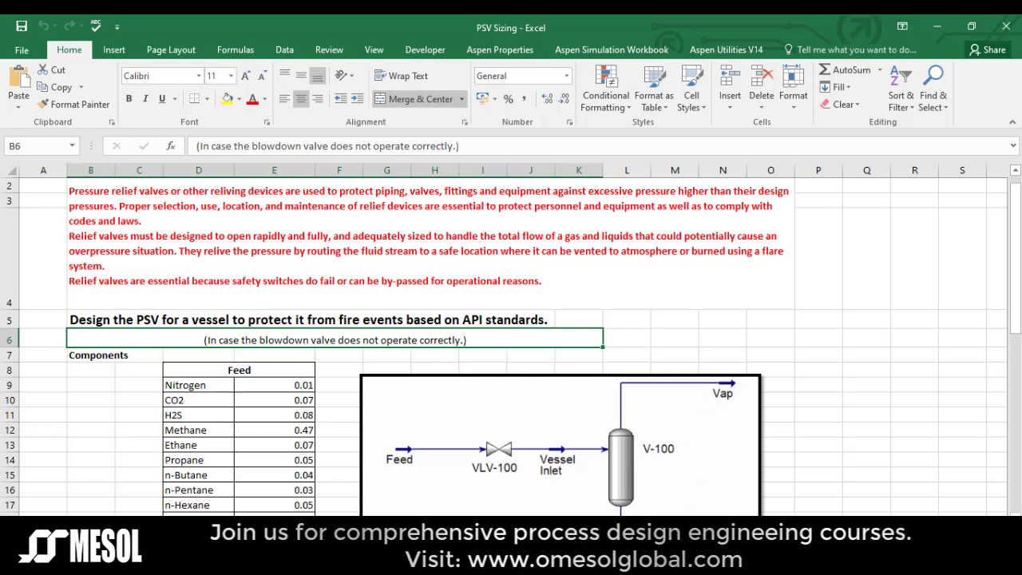
Step: Switch to Aspen HYSYS and check the component list and the setup of the Basis-1 fluid package
click(674, 563)
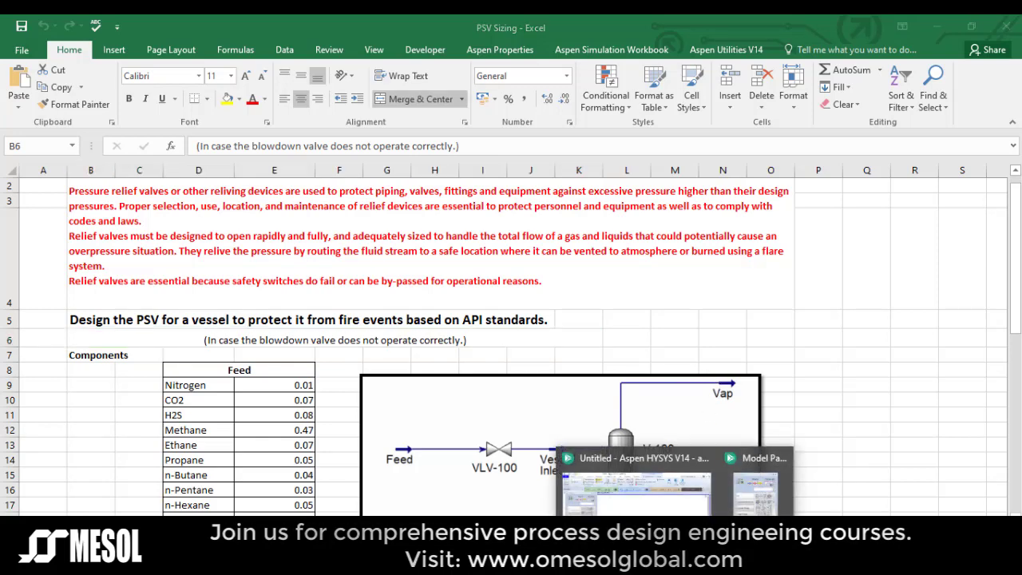
click(637, 487)
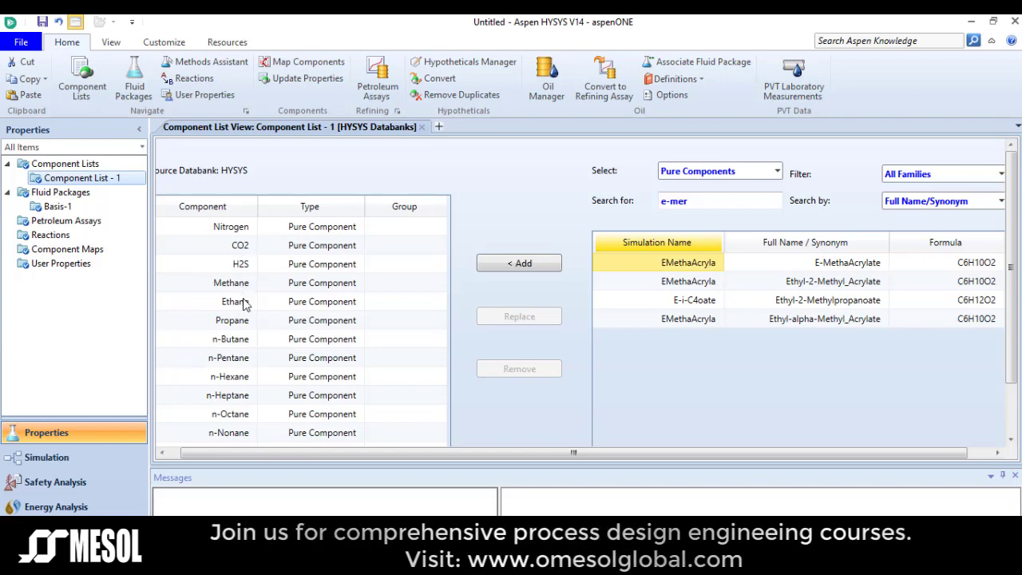
double_click(70, 209)
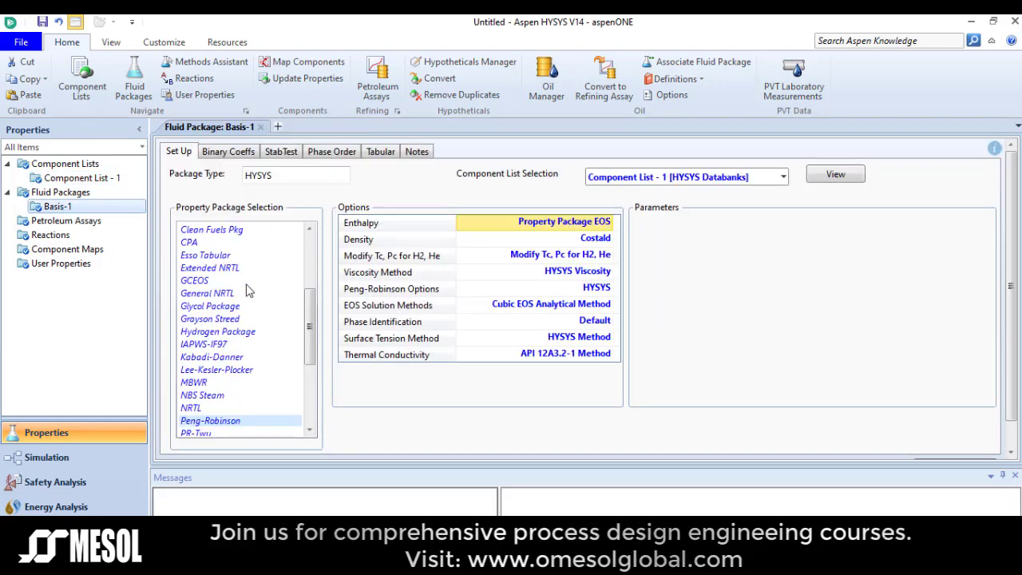
Step: Enter the simulation environment and select the SI unit set
click(90, 463)
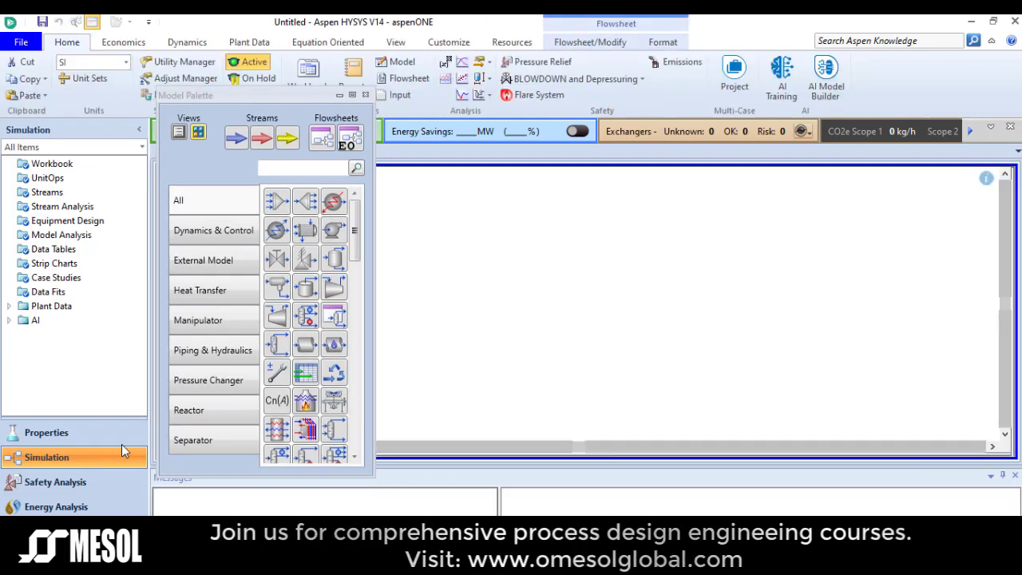
click(127, 62)
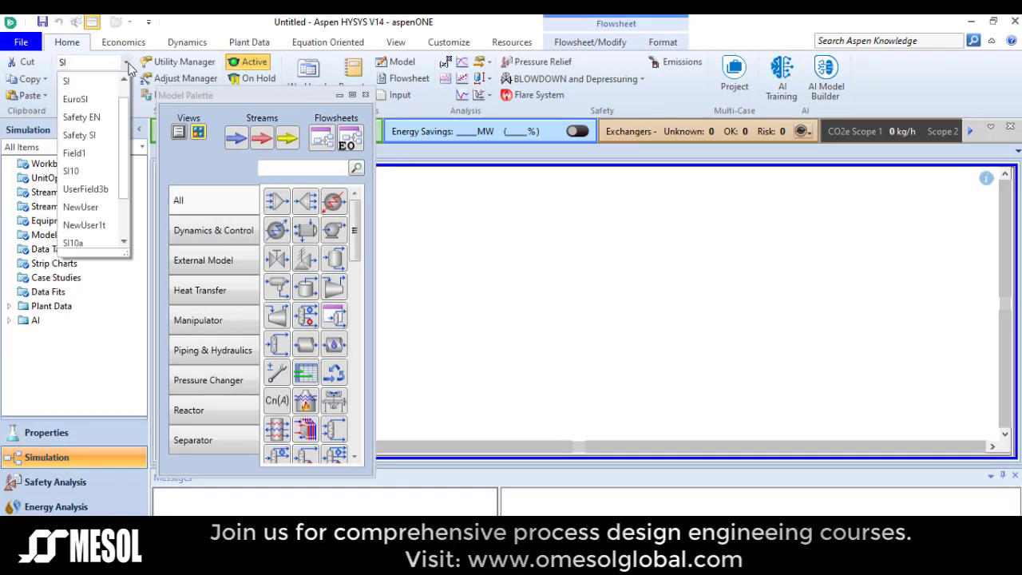
click(70, 80)
Step: Place a material stream on the flowsheet and name it "feed"
click(232, 142)
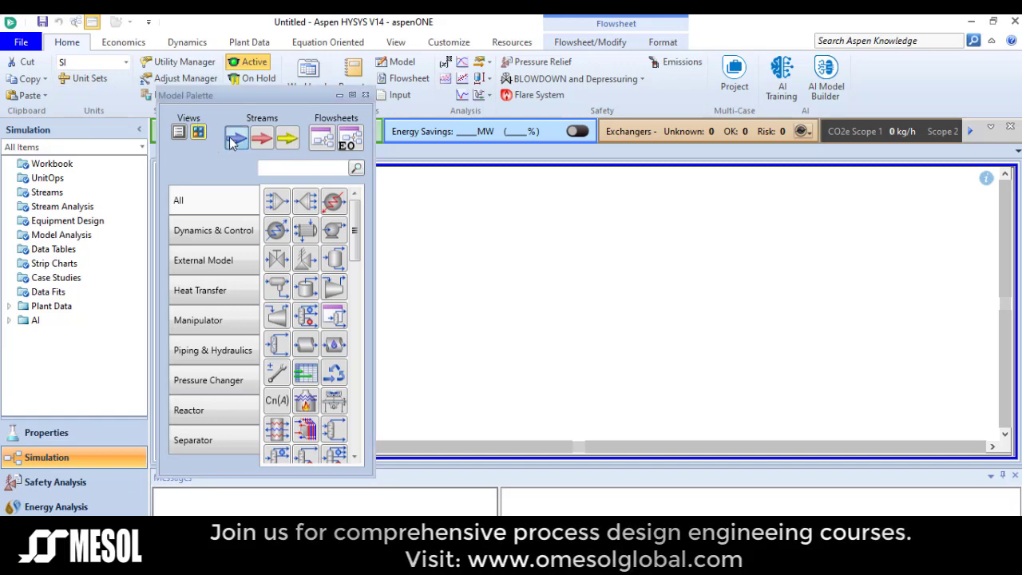
click(475, 310)
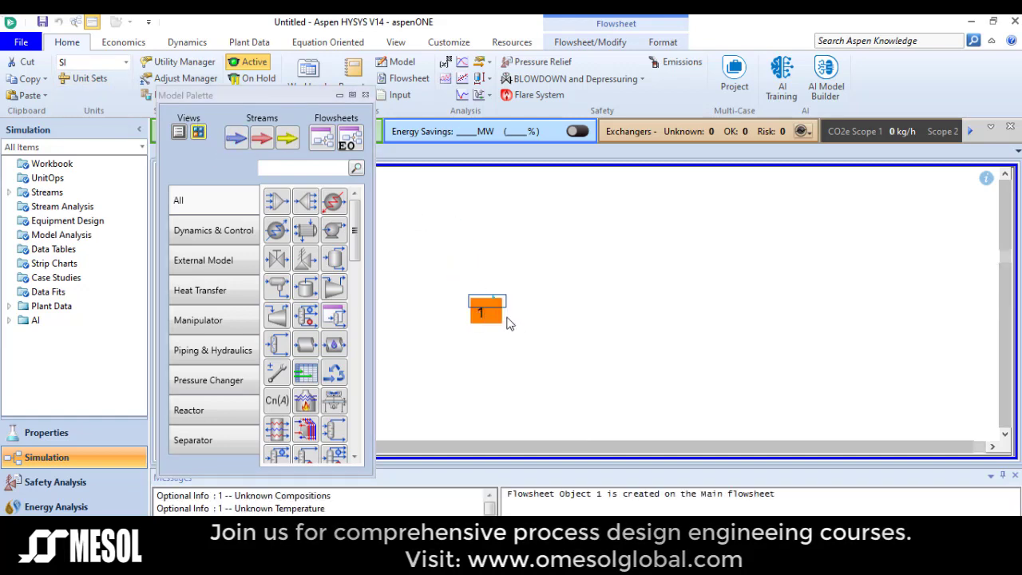
double_click(486, 309)
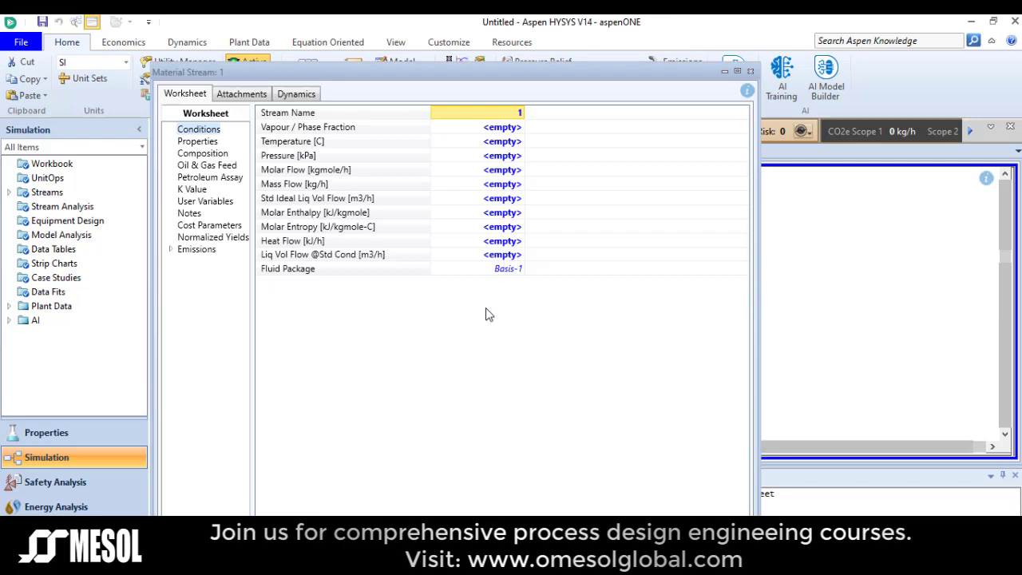
click(517, 112)
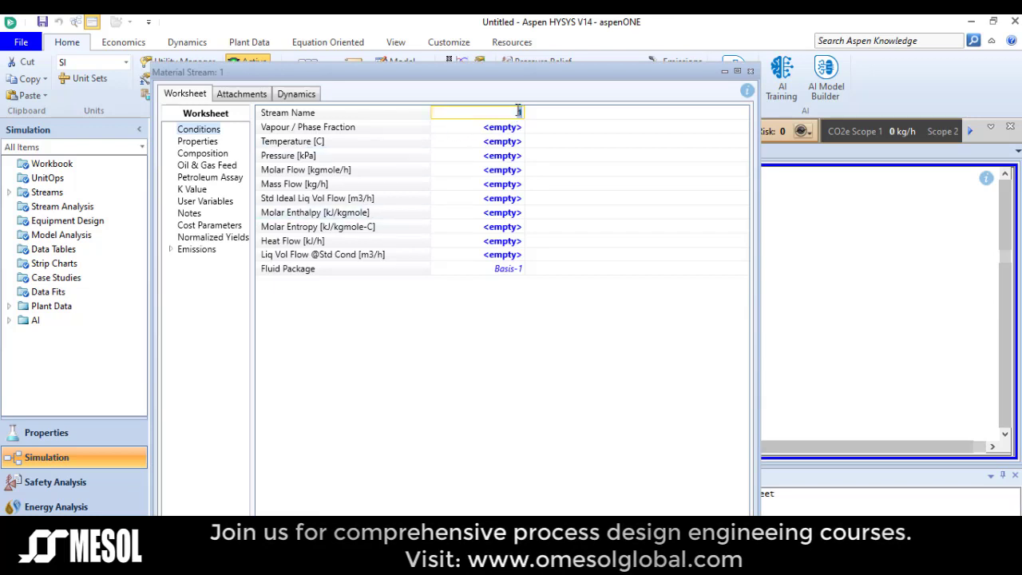
text(ff)
text(eed)
key(Return)
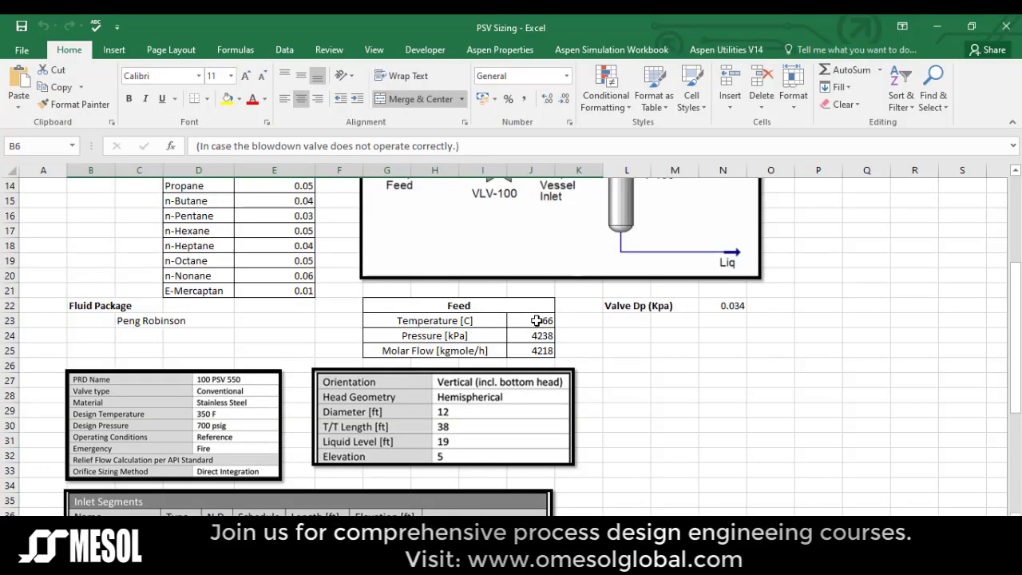
Step: Copy the feed conditions from the Excel sheet into the HYSYS feed stream: temperature 66 C, pressure 4238 kPa, molar flow 4218 kgmole/h
click(536, 320)
drag(536, 320, 536, 351)
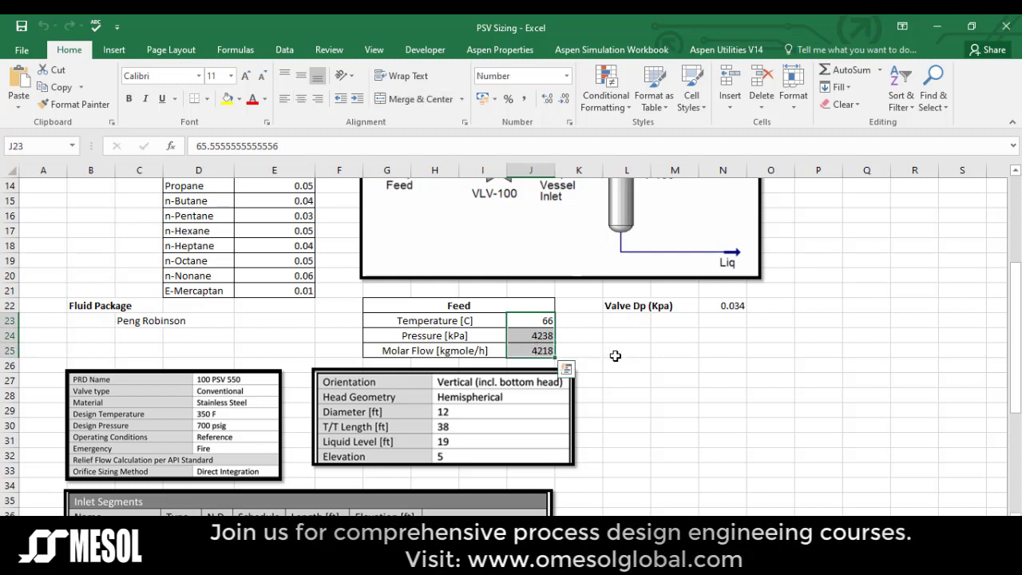
key(ctrl+c)
mouse_move(674, 565)
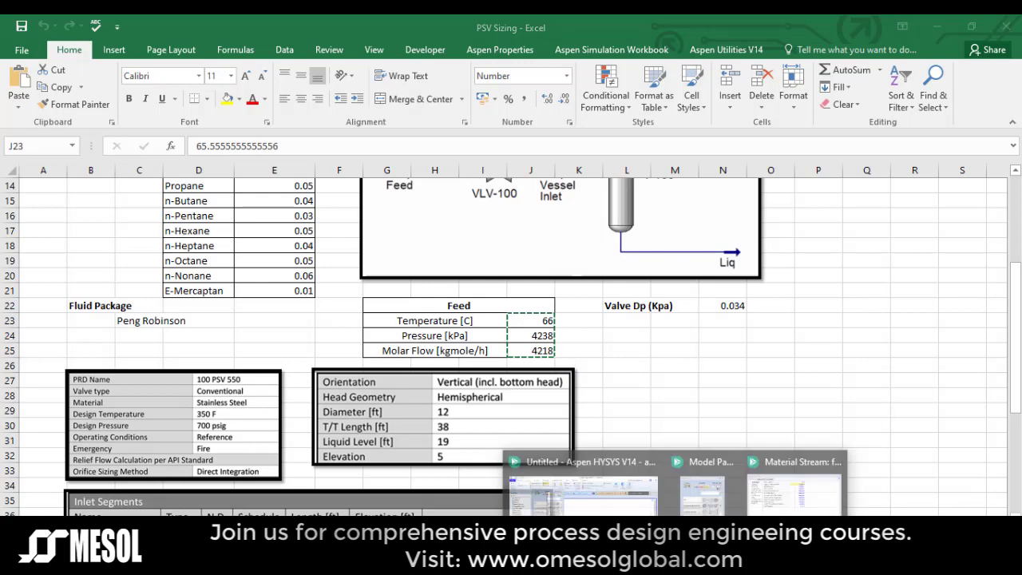
click(794, 491)
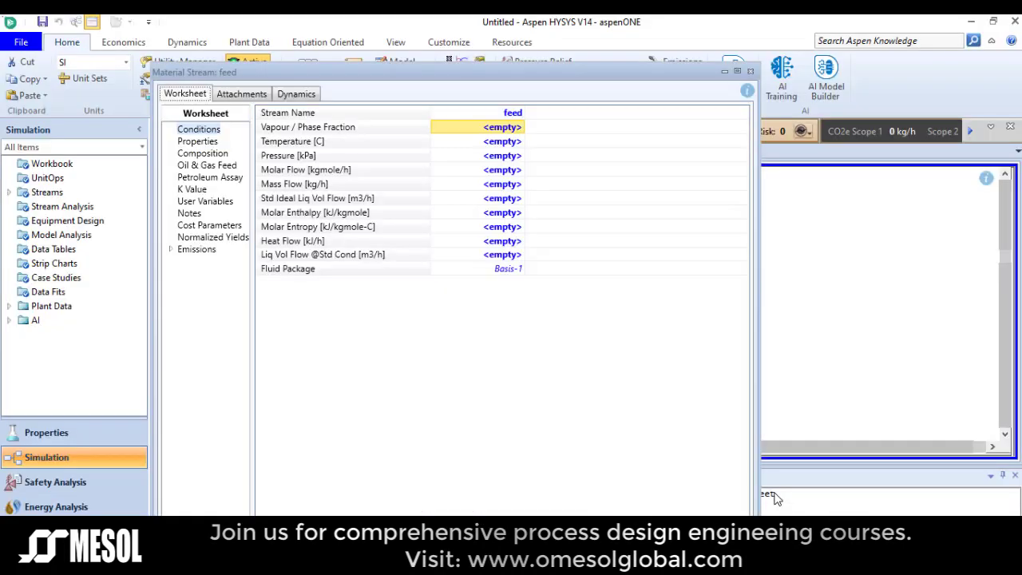
click(495, 145)
key(ctrl+v)
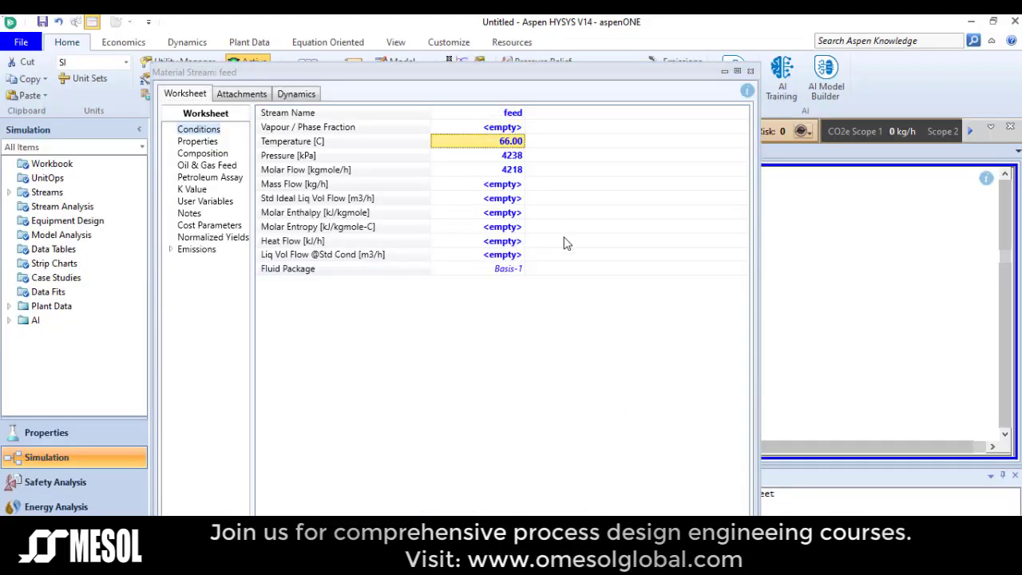
Step: Copy the Nitrogen to E-Mercaptan mole fractions from Excel into the feed stream's composition, normalize and accept them, and close the stream window
click(203, 153)
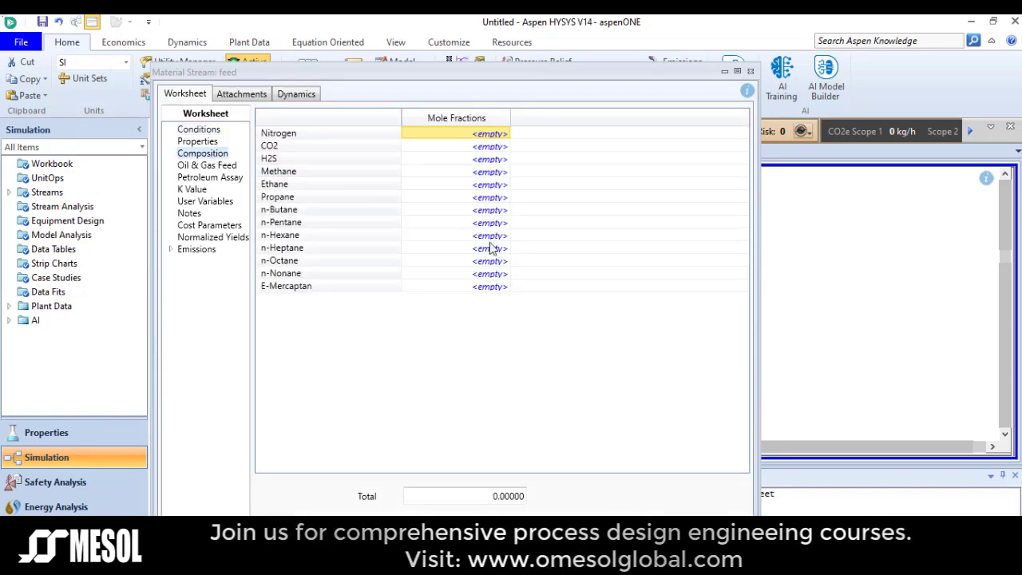
click(358, 490)
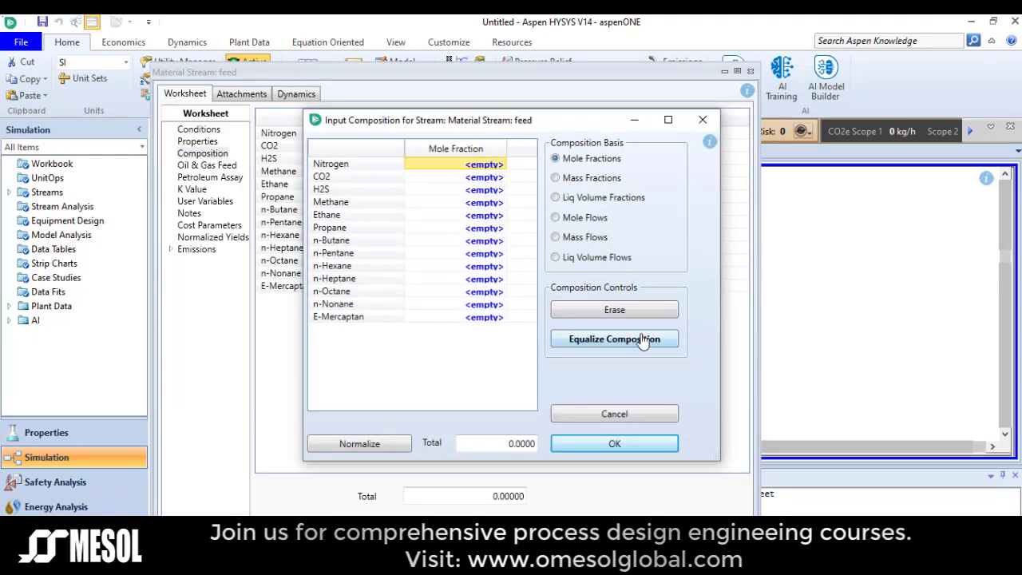
key(alt+Tab)
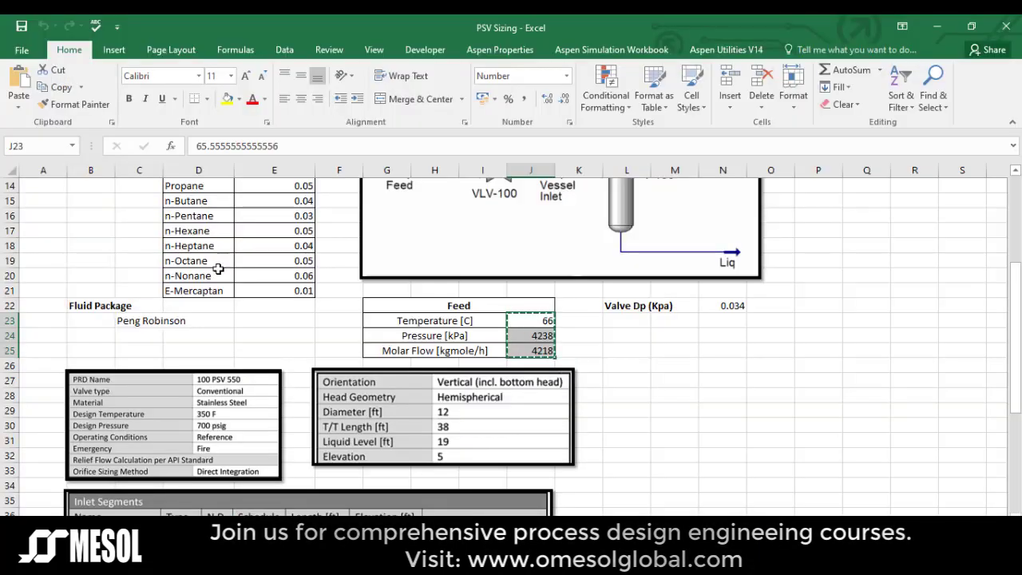
scroll(269, 295, up, 3)
drag(301, 202, 297, 382)
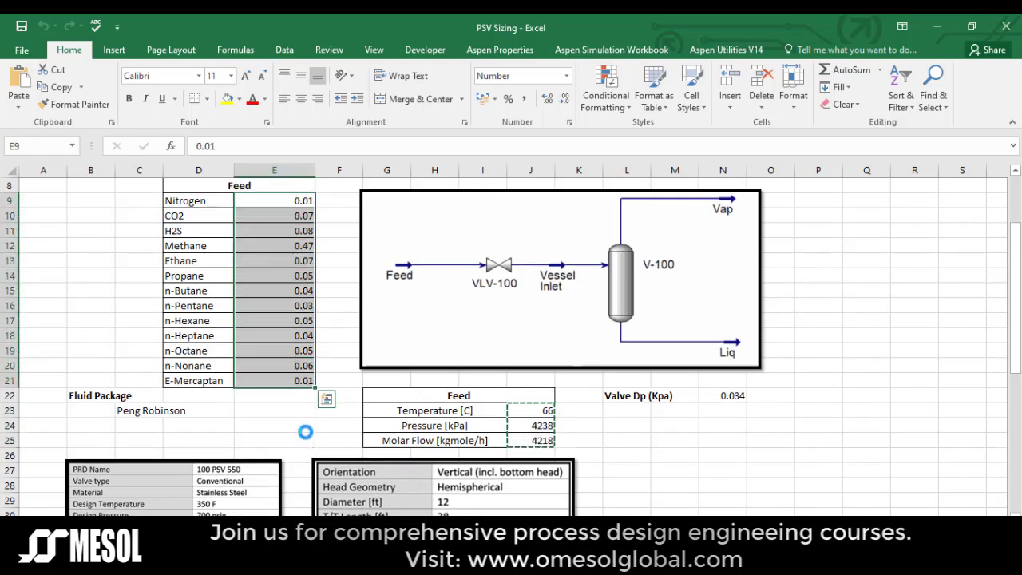
key(alt+Tab)
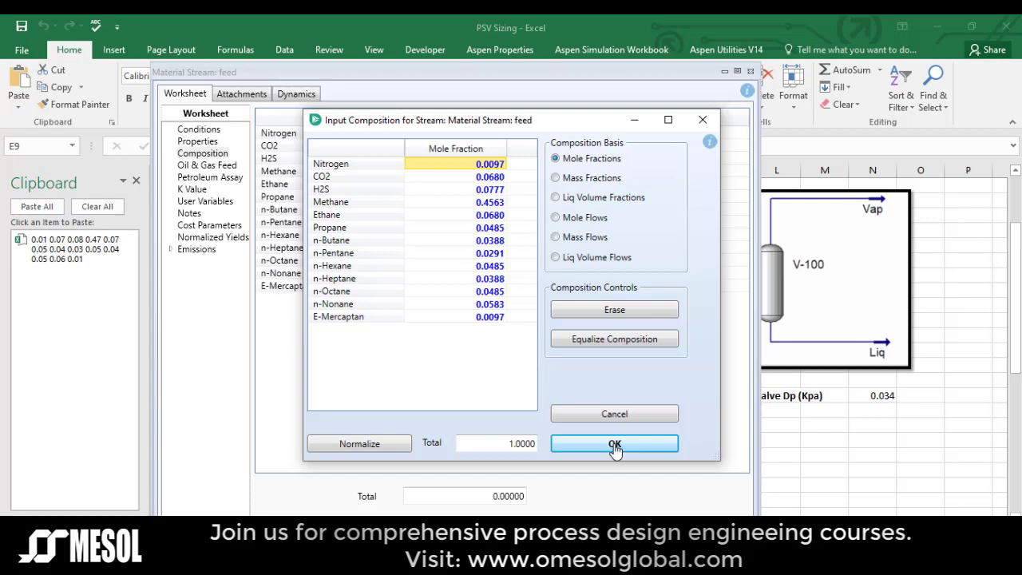
click(612, 448)
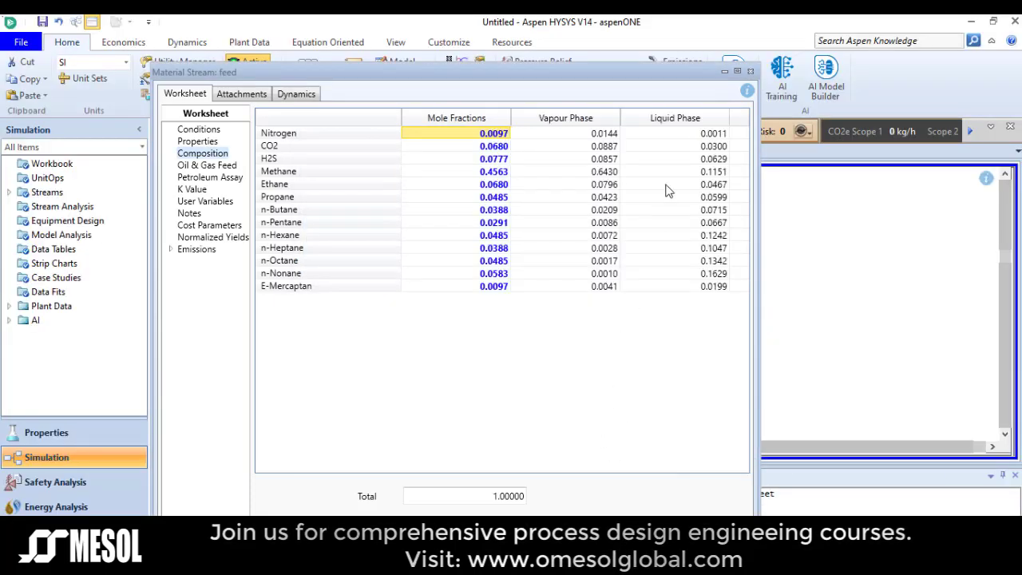
click(749, 71)
click(607, 343)
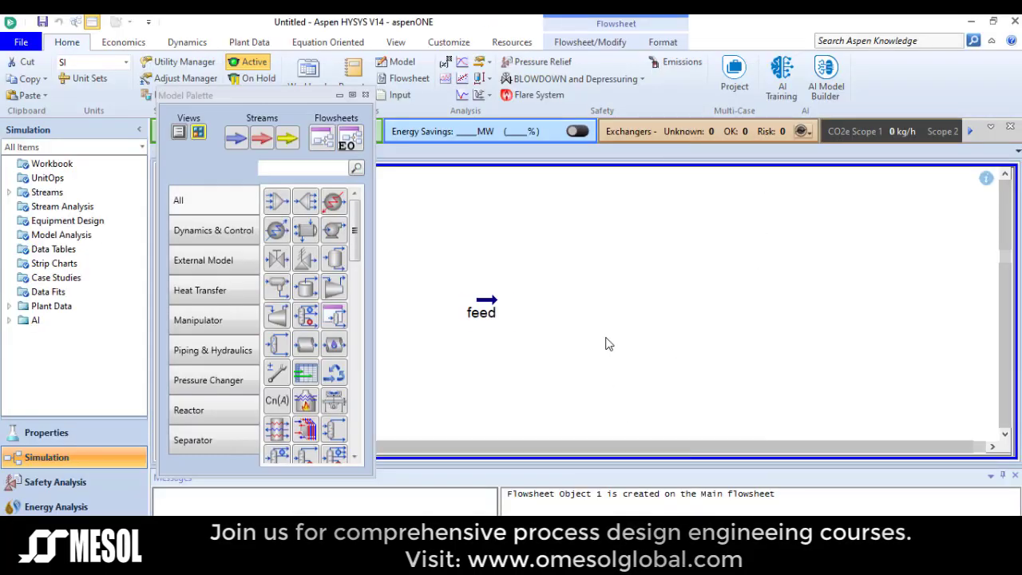
Step: Add a control valve beside the feed stream and a vertical separator downstream of it on the flowsheet
click(277, 257)
click(559, 321)
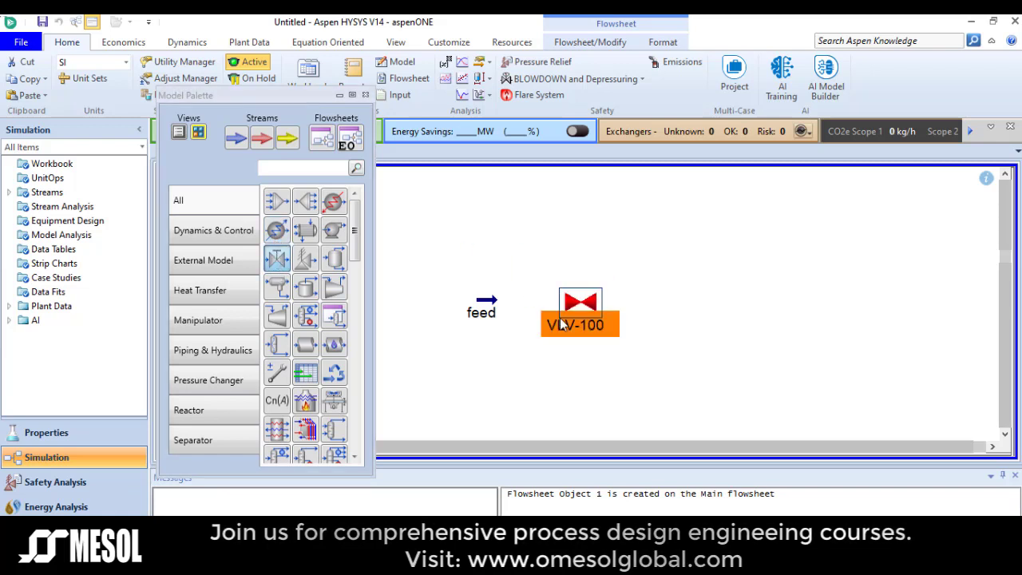
click(332, 257)
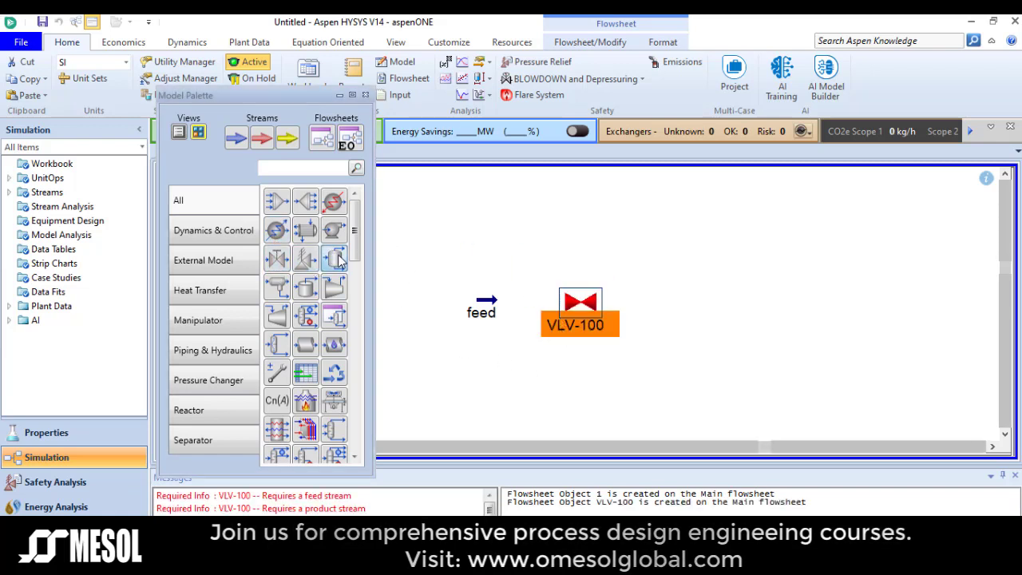
click(723, 366)
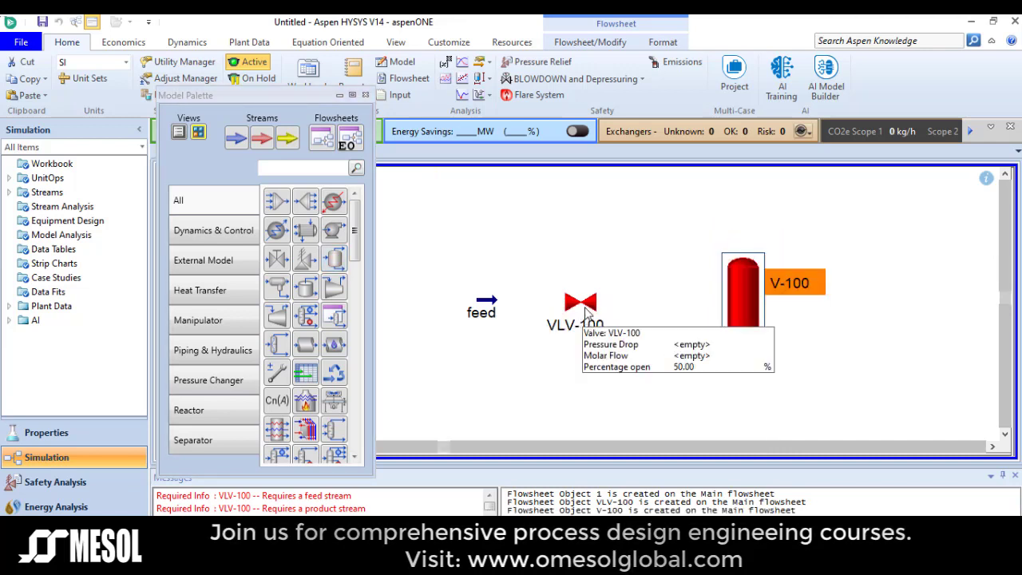
Step: Connect valve VLV-100 with feed as its inlet stream and a new outlet stream named "to sep"
double_click(585, 311)
click(327, 323)
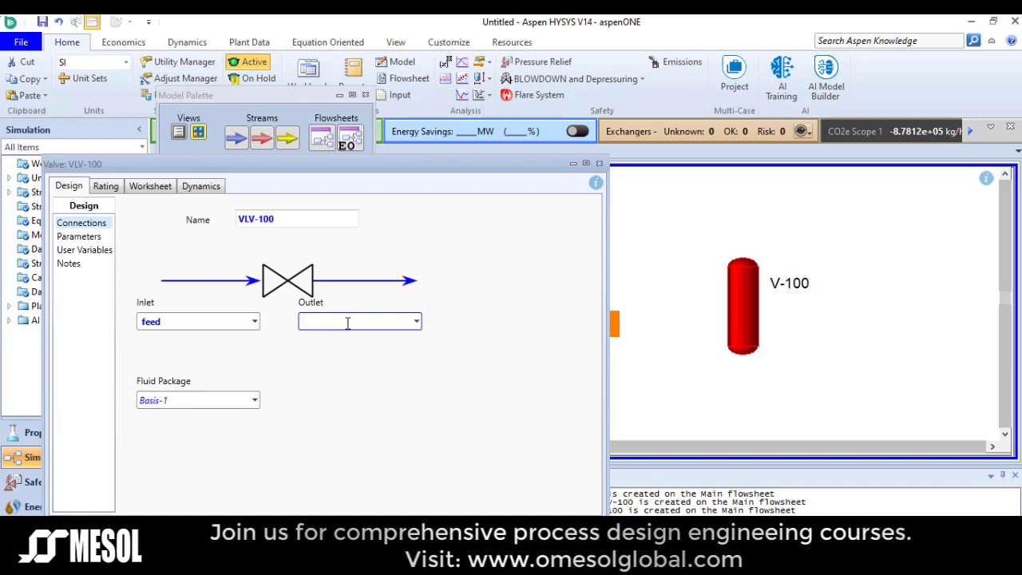
text(to sep)
key(Return)
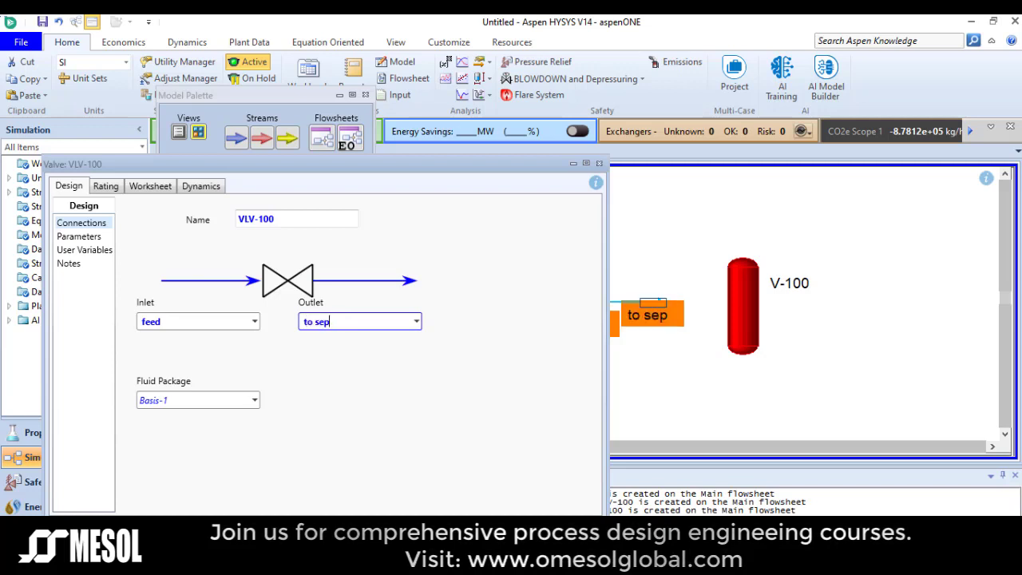
Step: Set the Delta P of valve VLV-100 to the Excel sheet's valve pressure drop of 0.034 kPa
click(90, 238)
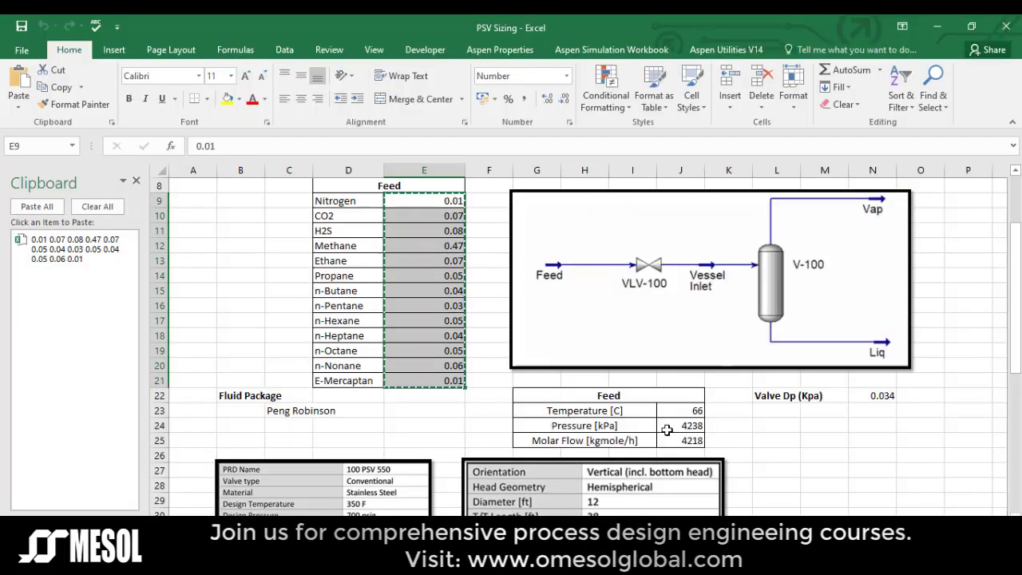
click(885, 395)
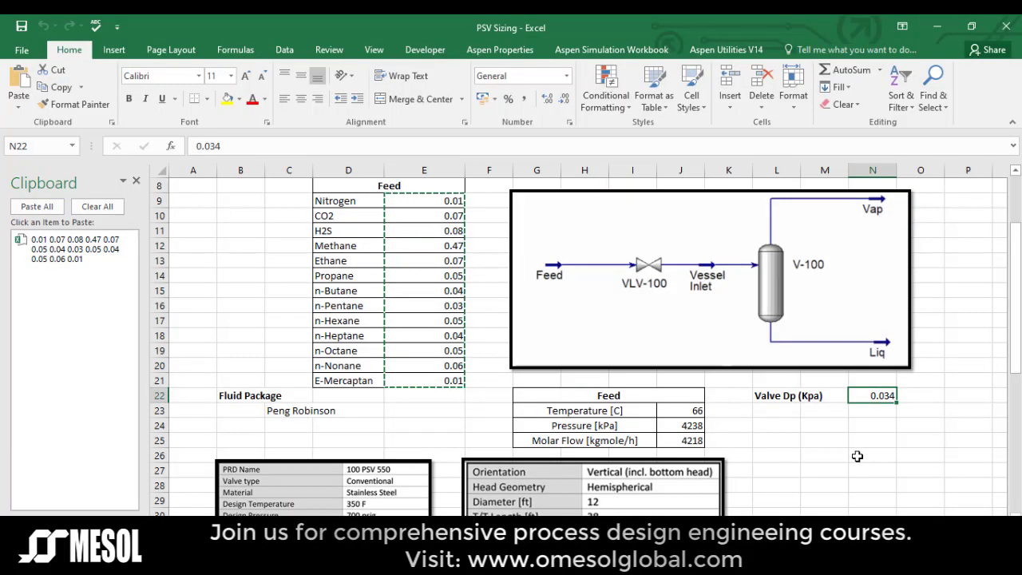
key(ctrl+c)
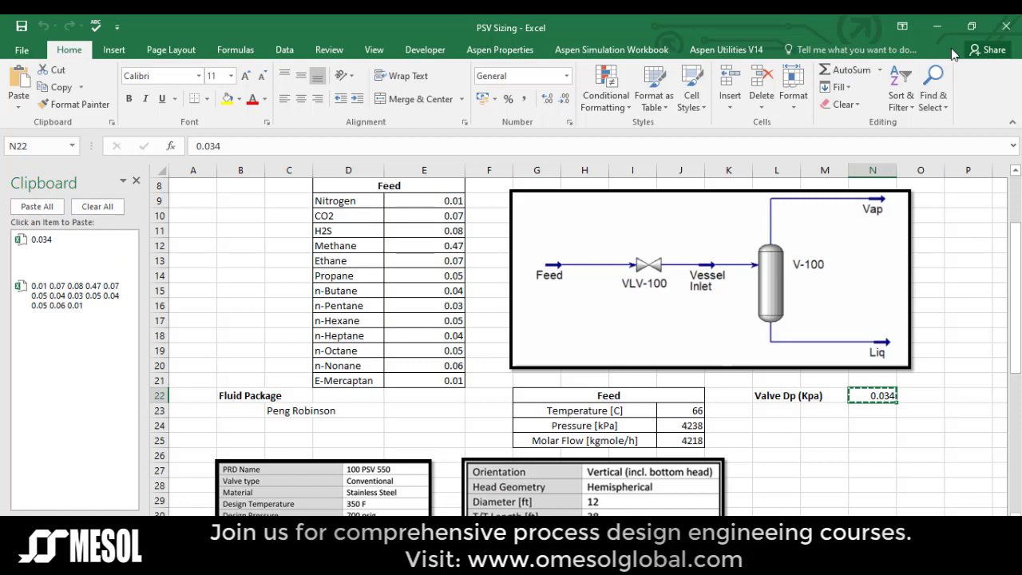
click(935, 26)
click(302, 233)
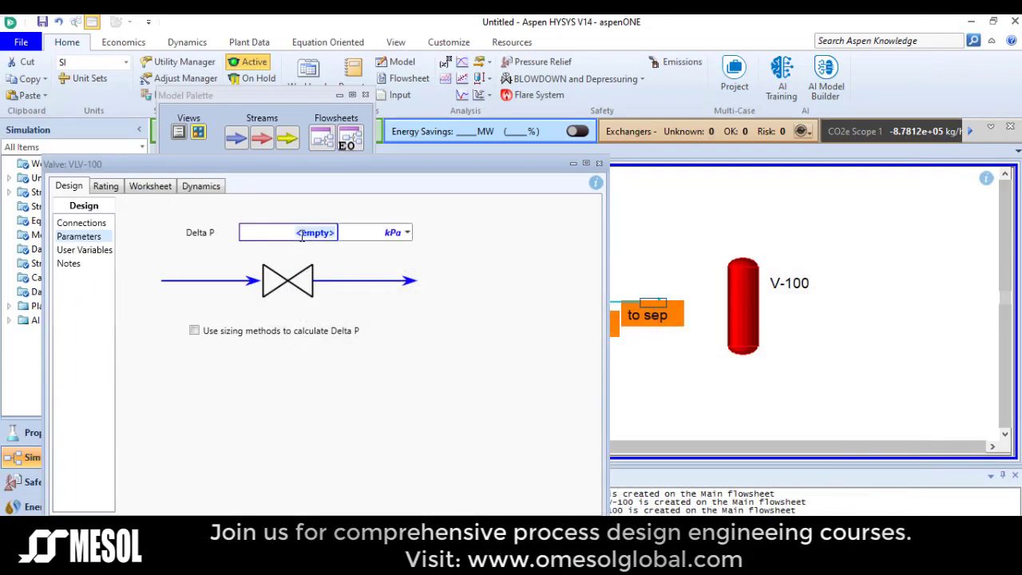
text(0.034)
key(Return)
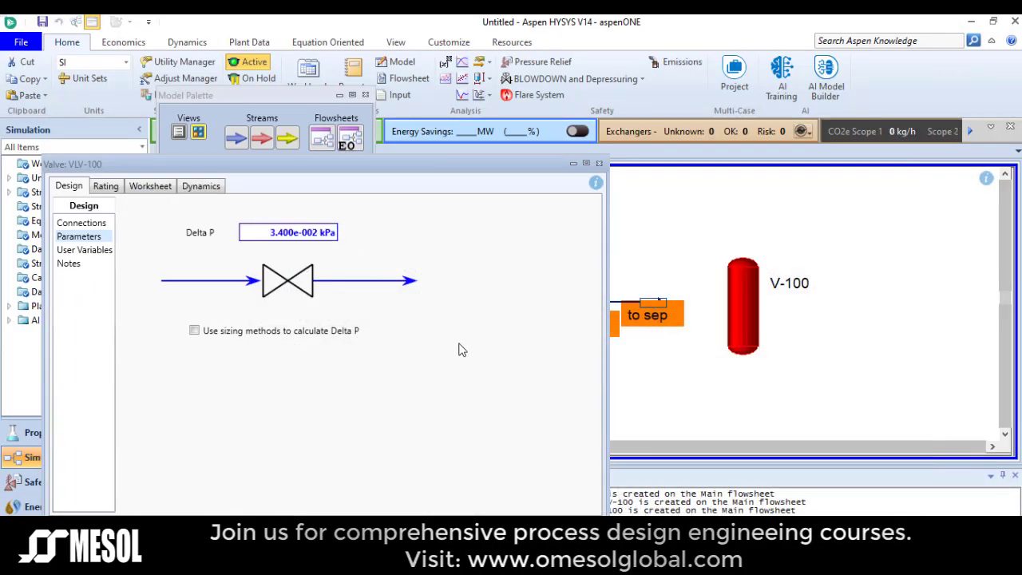
Step: Close the valve window and connect the "to sep" stream as the inlet of separator V-100
click(598, 164)
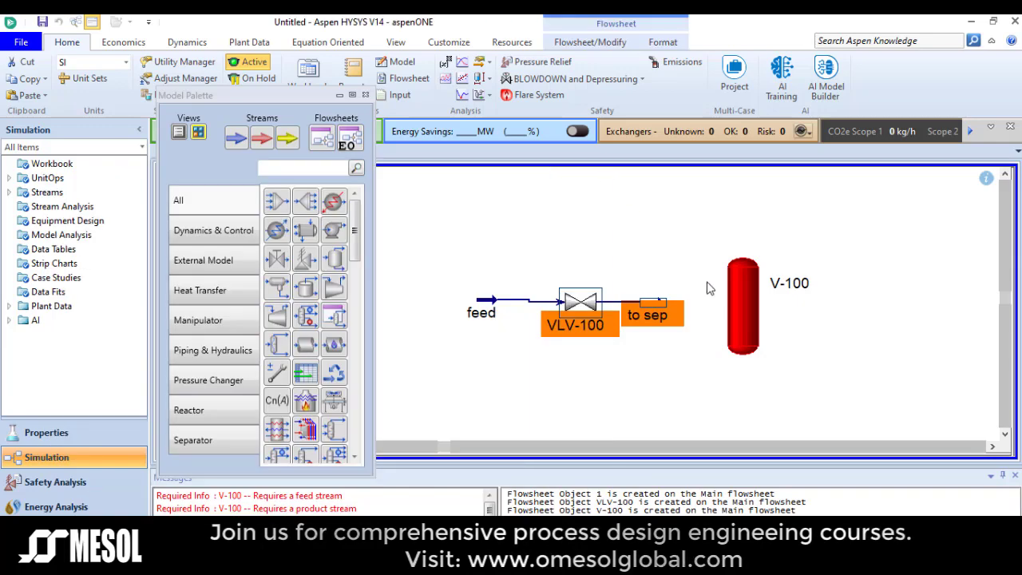
click(488, 305)
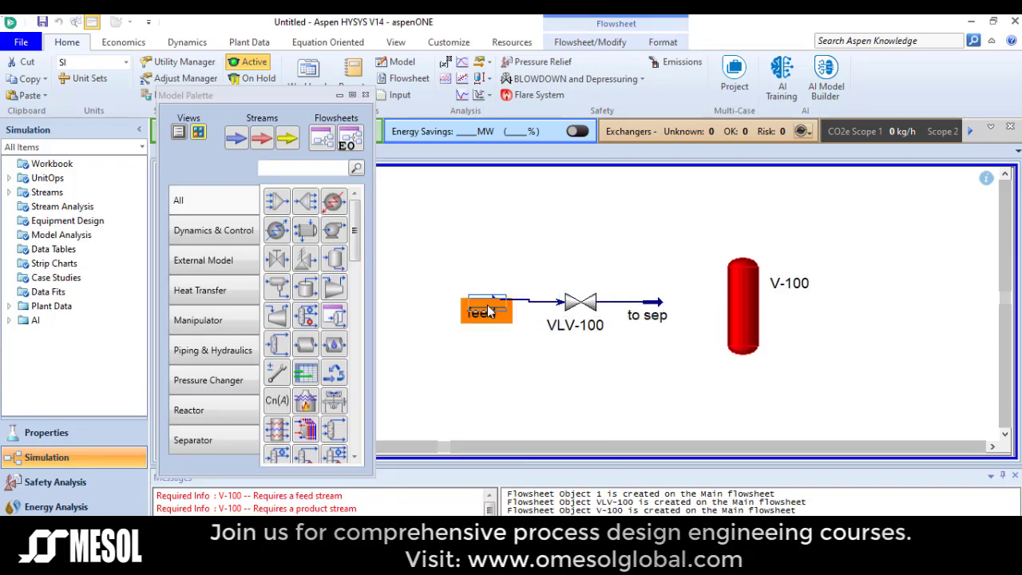
click(748, 302)
double_click(748, 302)
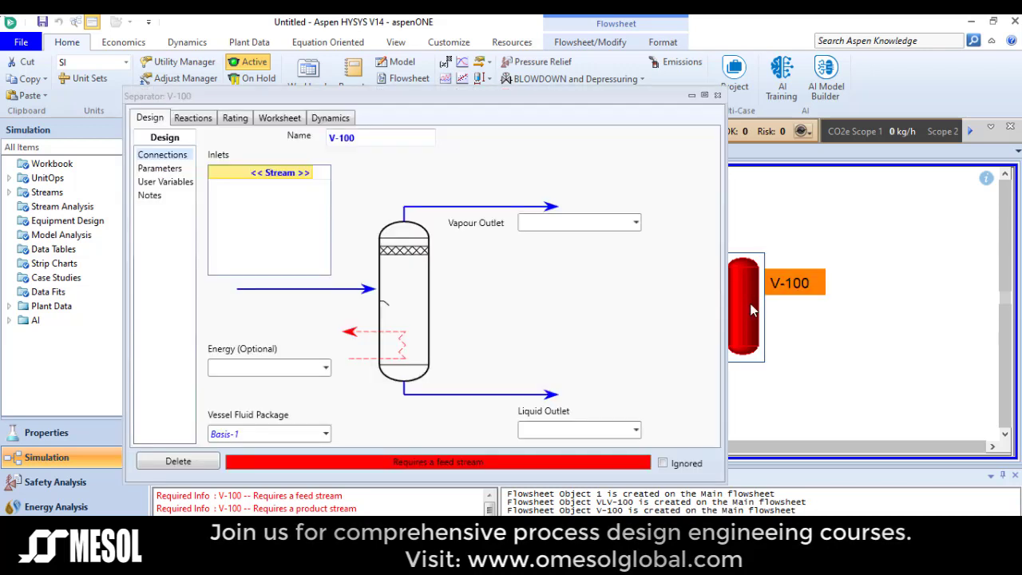
click(318, 176)
click(309, 174)
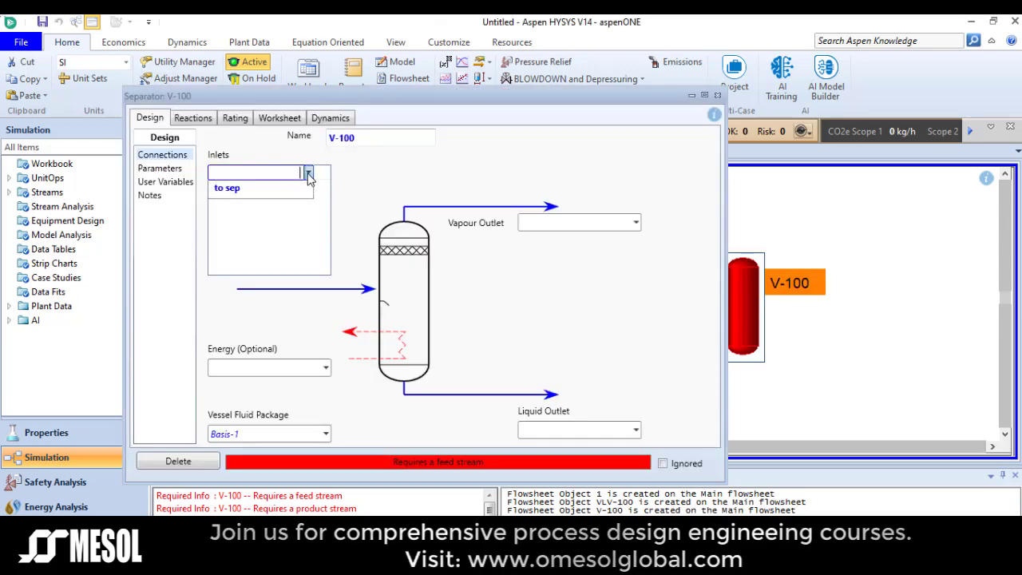
click(266, 190)
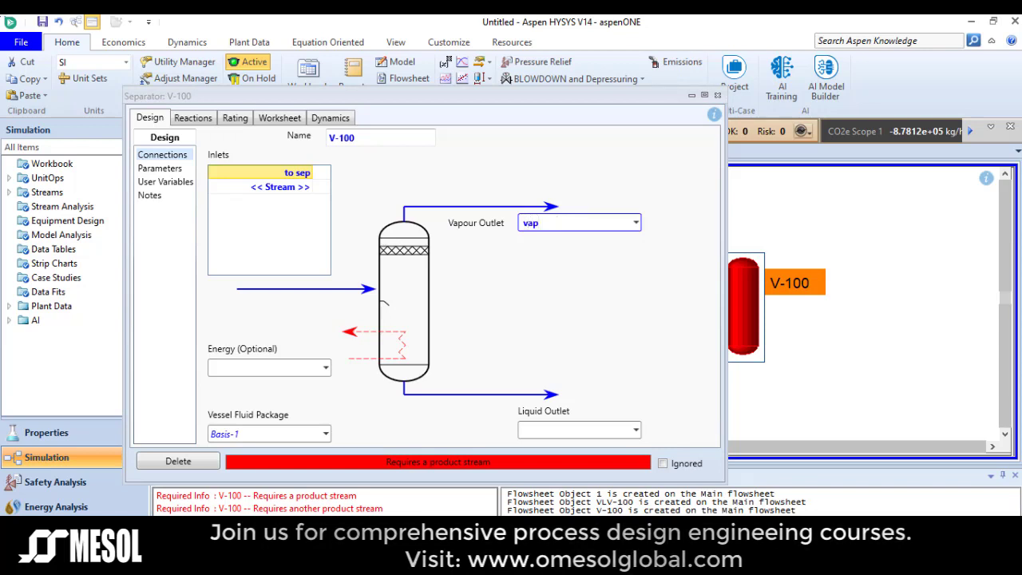
Step: Name the separator's vapour outlet "vap" and liquid outlet "liq", and move the vessel slightly down to align its inlet with the valve
text(vap)
key(Return)
click(555, 429)
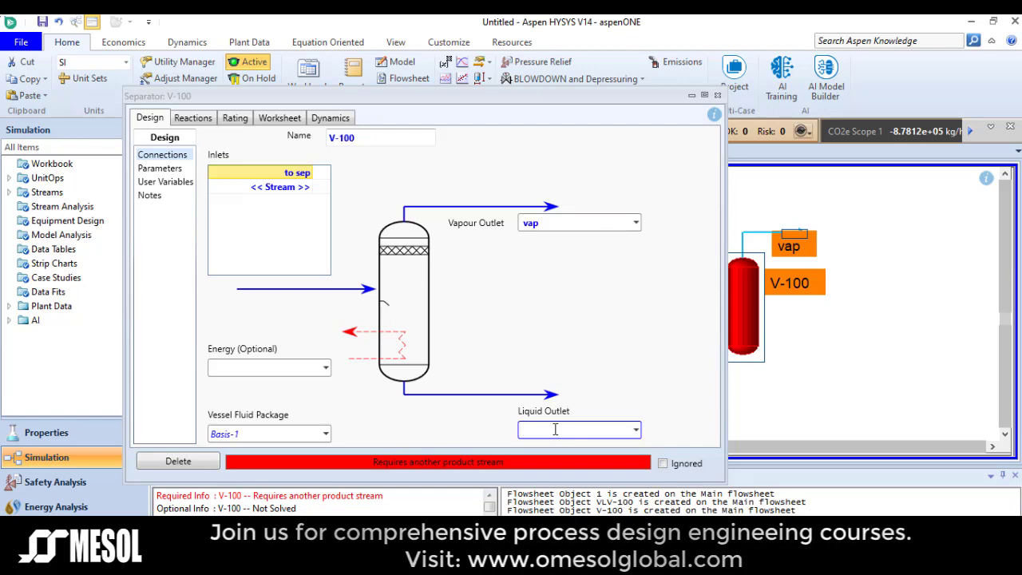
key(Return)
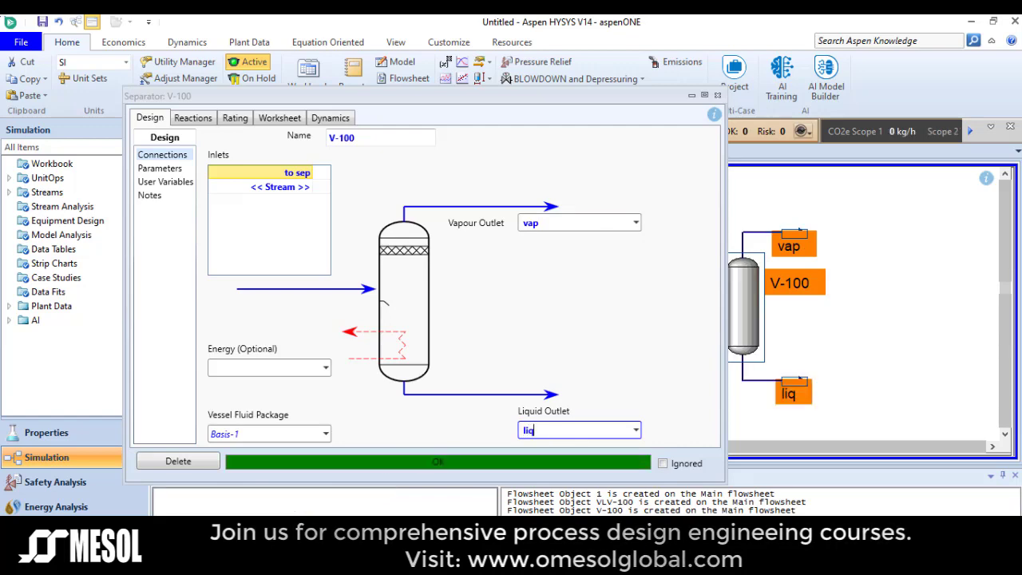
click(717, 95)
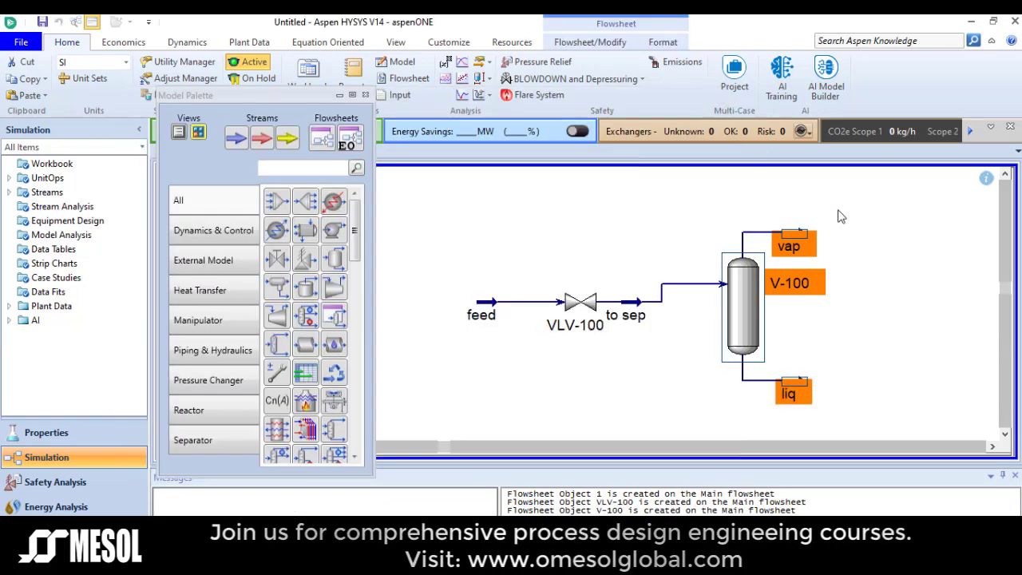
drag(749, 296, 748, 315)
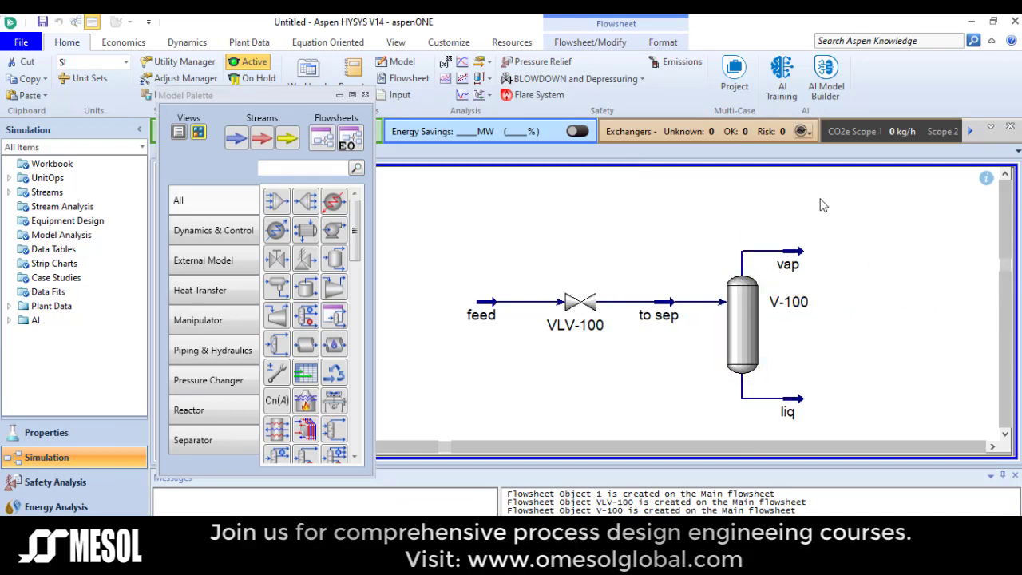
Step: Switch to the Safety Analysis environment and set the design code to Other
mouse_move(789, 260)
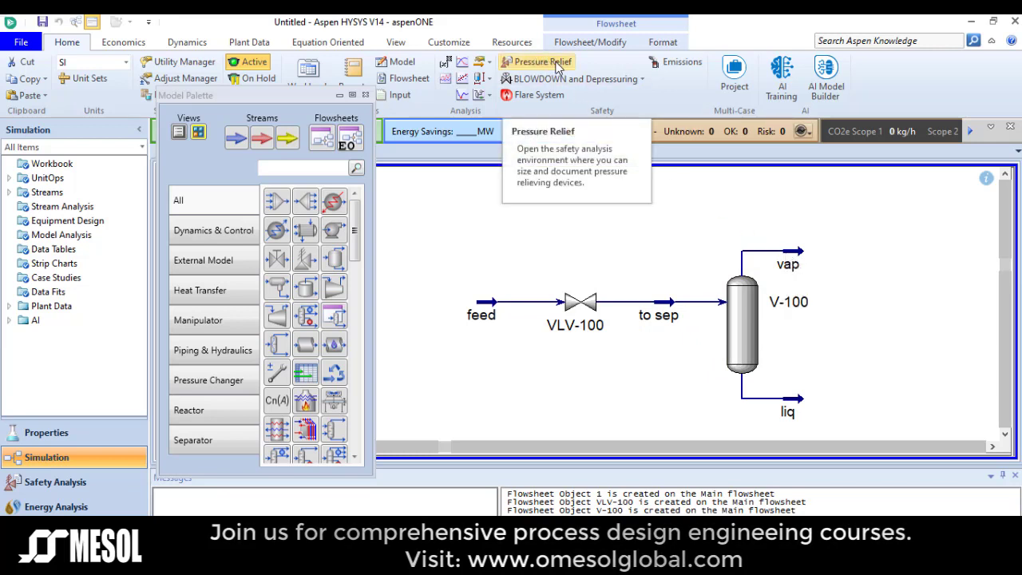
click(75, 482)
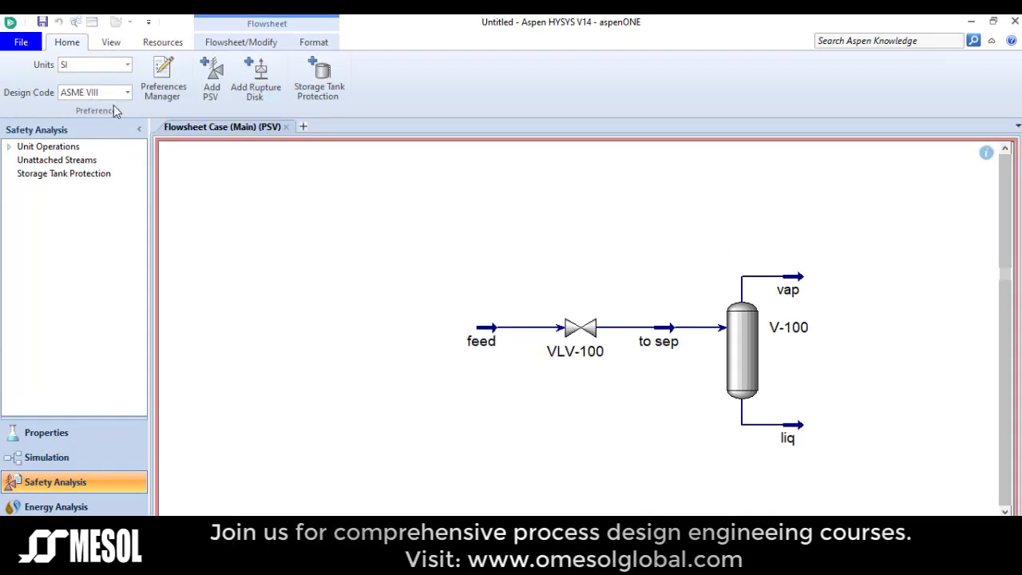
click(127, 93)
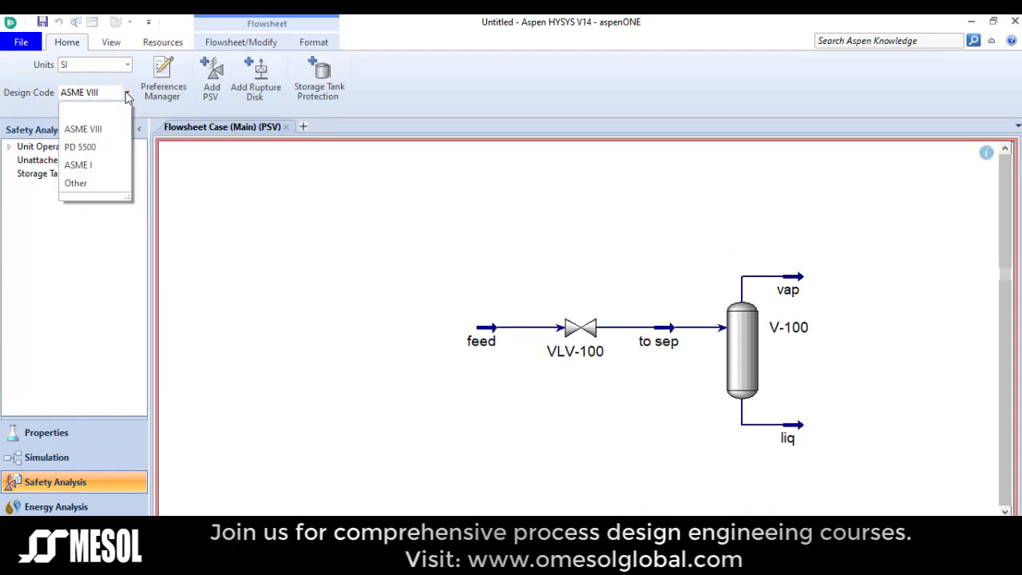
click(76, 184)
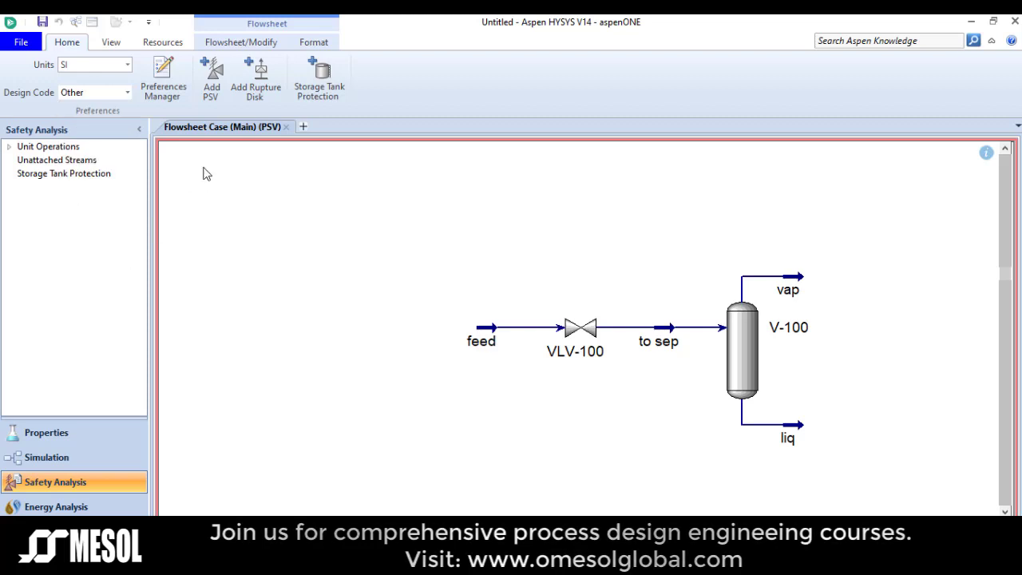
Step: Add a PSV on the separator's vap stream and open its data
click(214, 80)
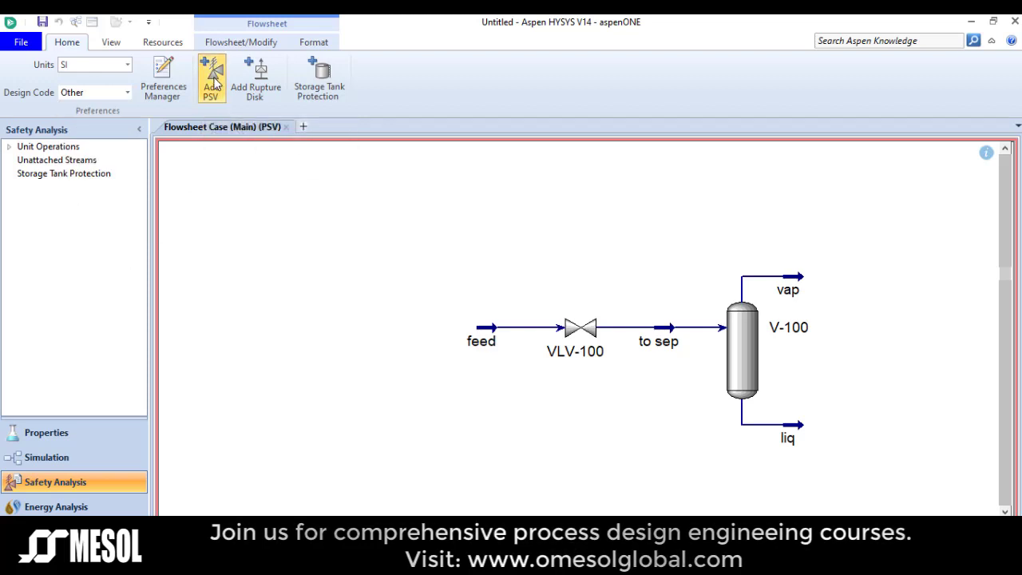
click(784, 285)
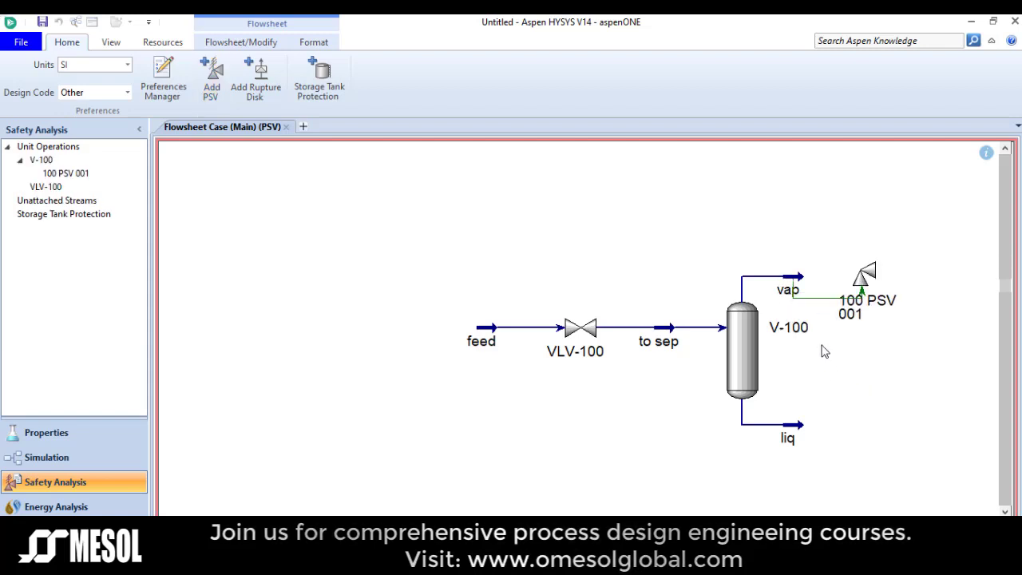
click(863, 275)
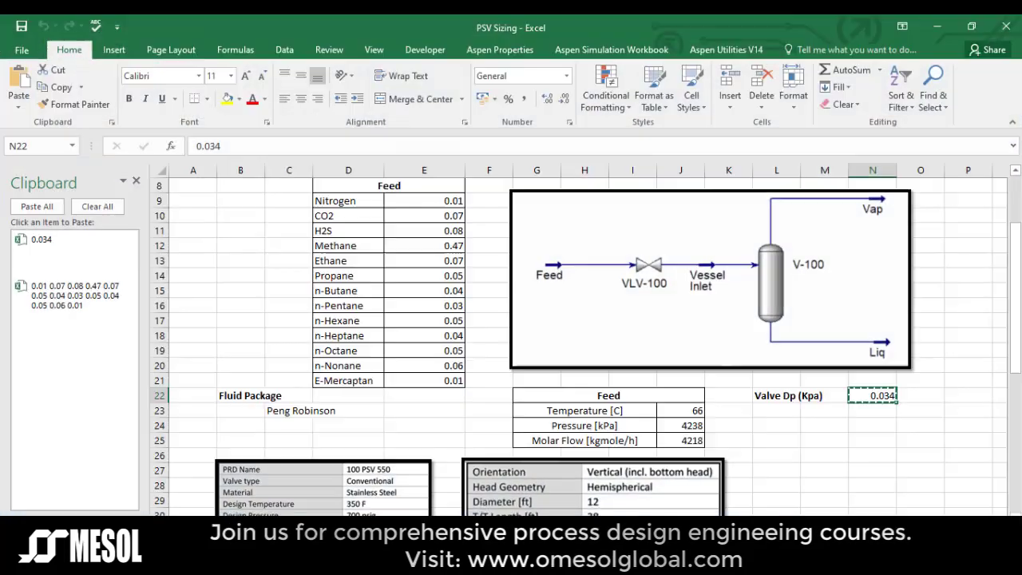
Step: Using EN units, enter the Excel sheet's design temperature of 350 °F and design pressure of 700 psiG for the protected vessel
scroll(426, 362, down, 2)
scroll(426, 361, down, 1)
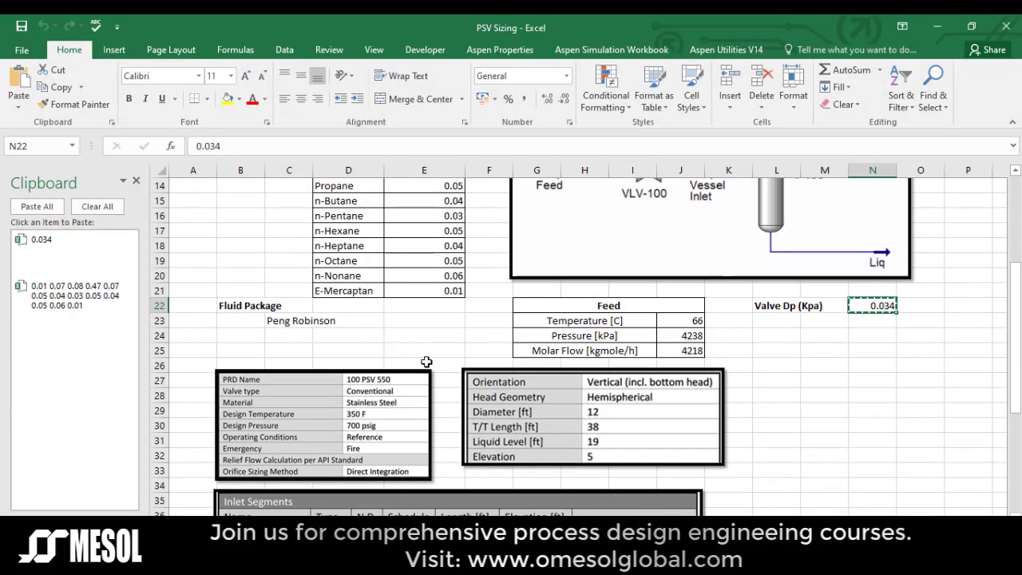
scroll(408, 363, down, 1)
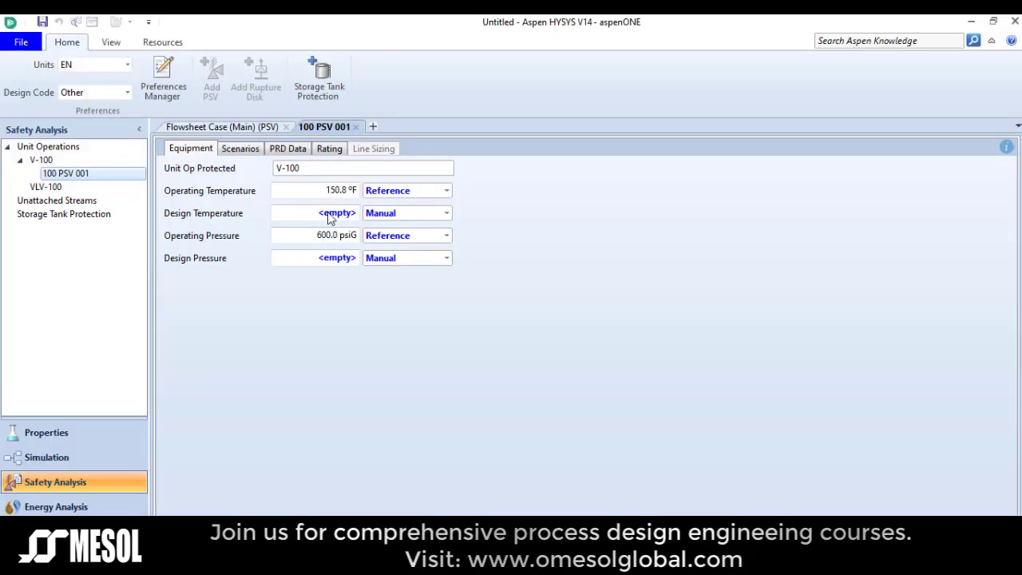
click(329, 213)
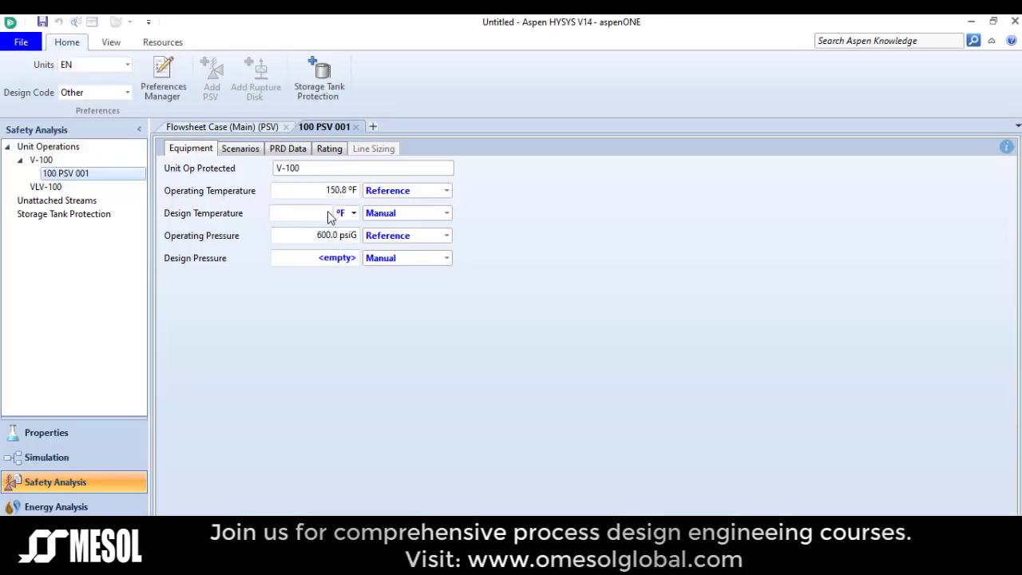
text(350)
key(Return)
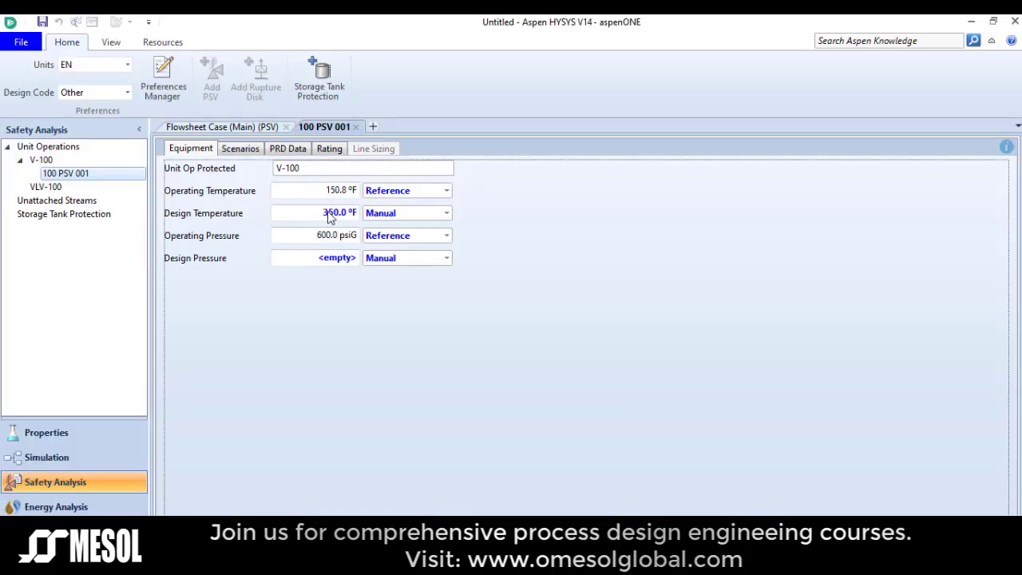
click(335, 261)
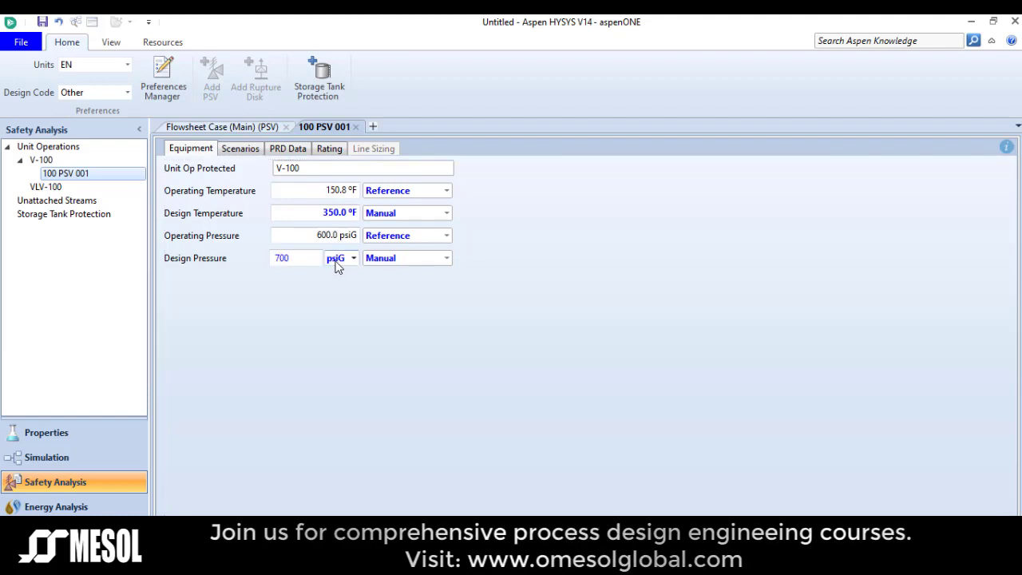
text(700)
key(Return)
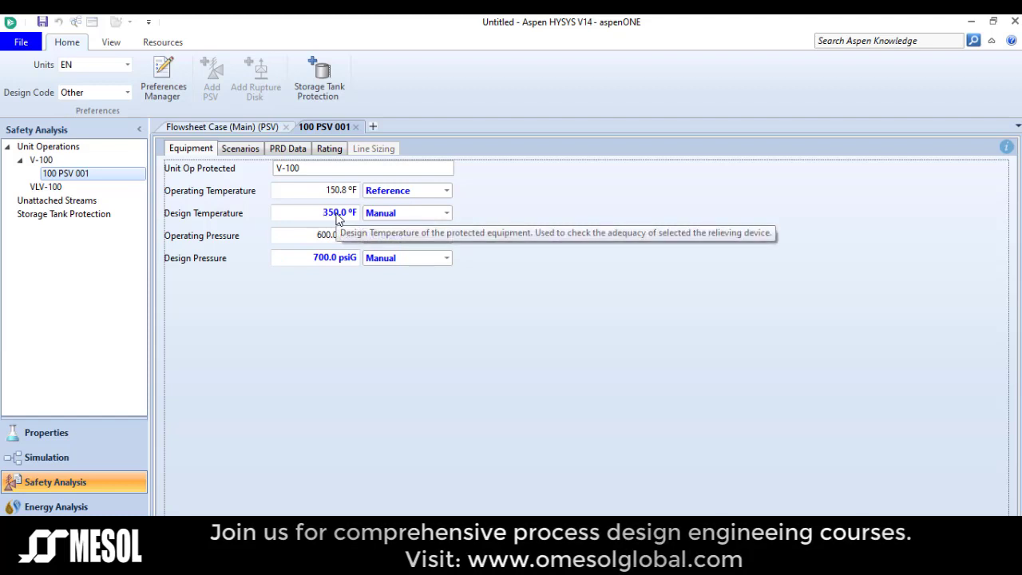
Step: Create a relief scenario for the PSV, mark it as the sizing case, and set its type to Fire
click(242, 149)
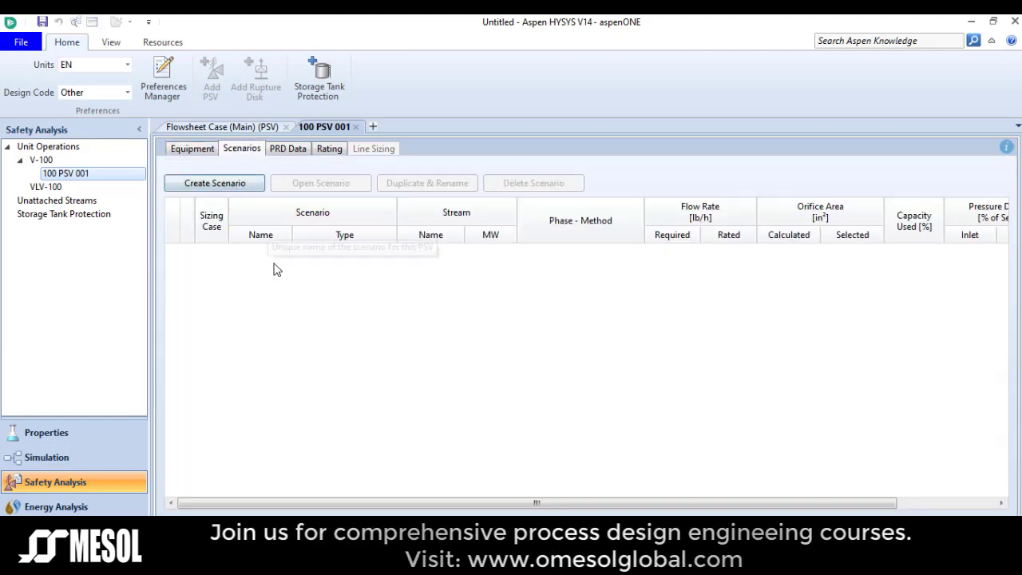
click(223, 184)
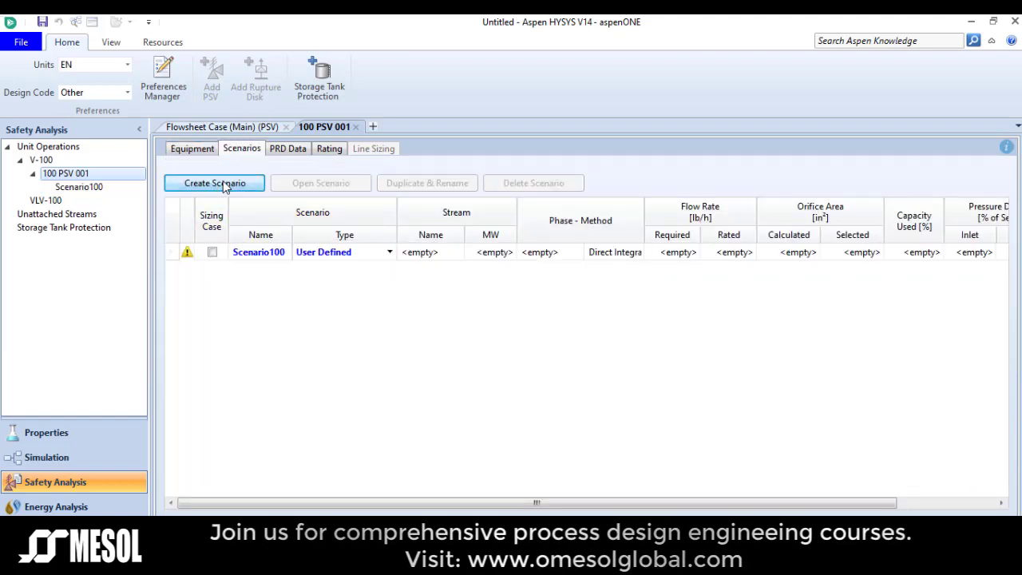
click(212, 254)
click(213, 253)
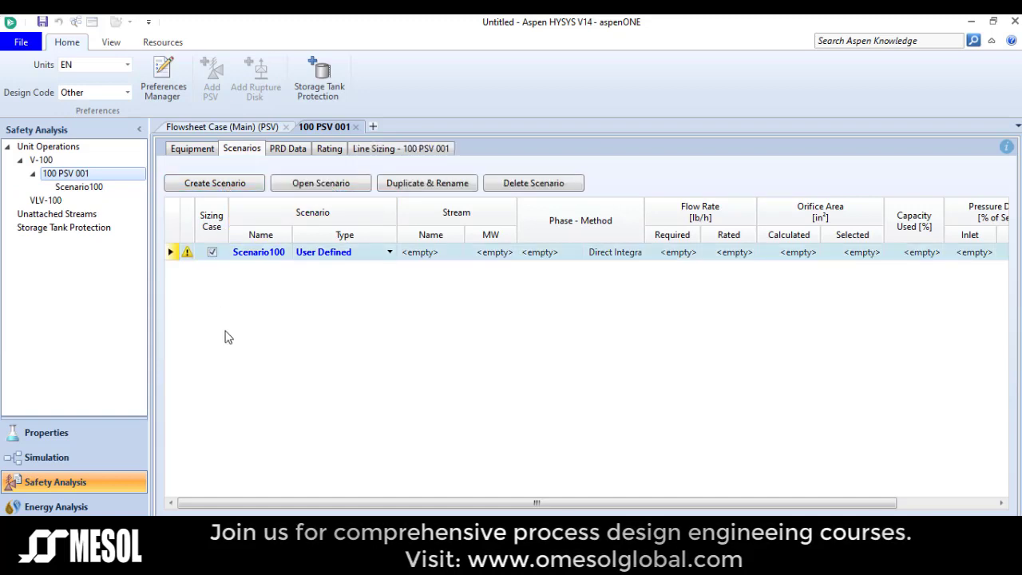
click(390, 252)
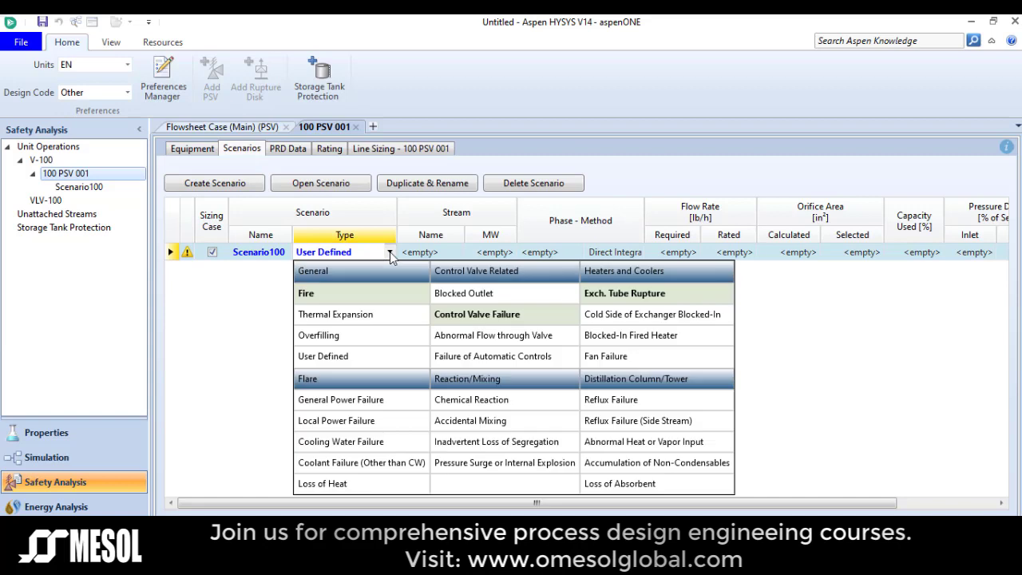
click(343, 294)
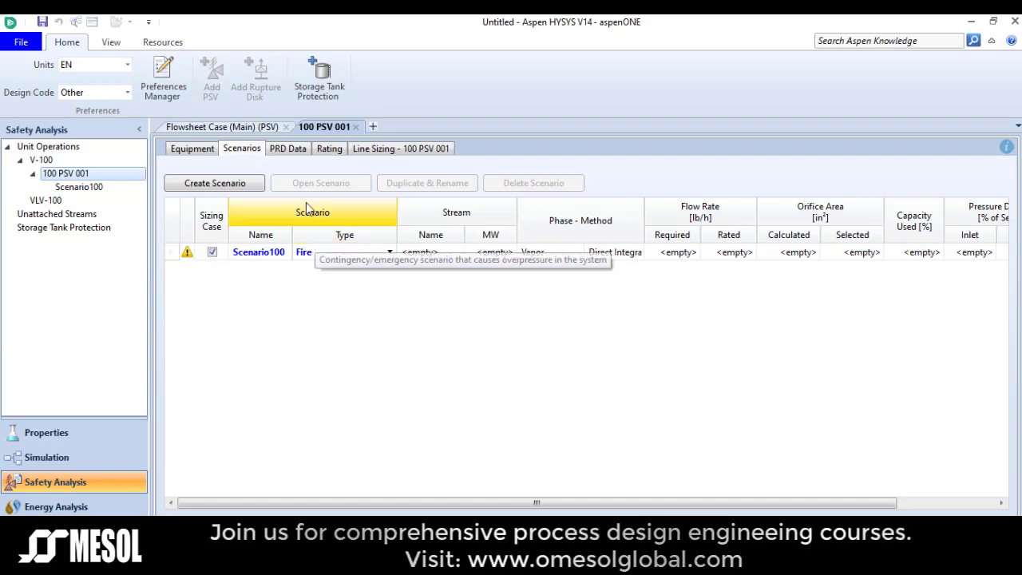
Step: Compare the PSV's PRD data with the valve type, material and sizing specifications in the Excel sheet
click(294, 151)
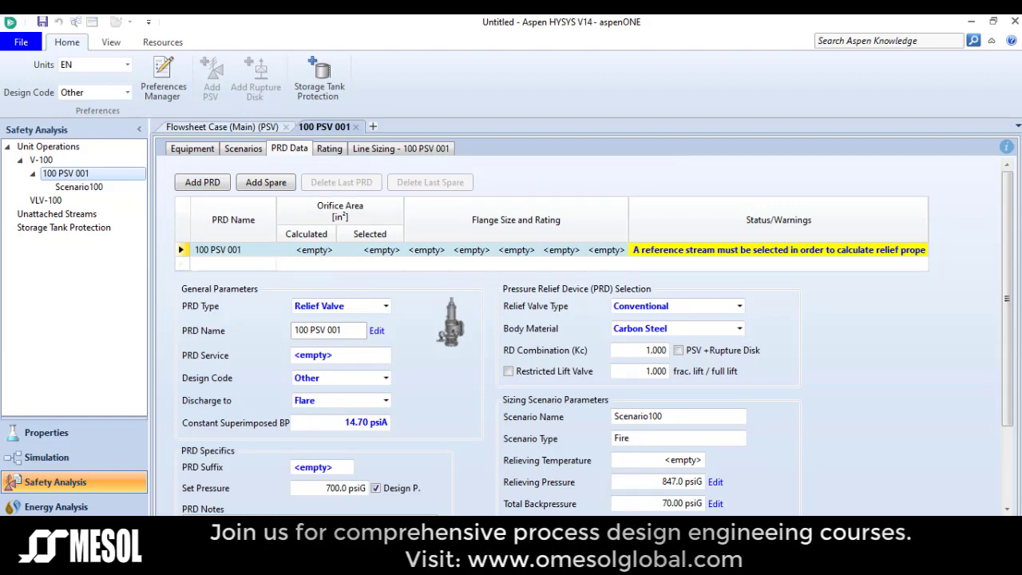
click(638, 459)
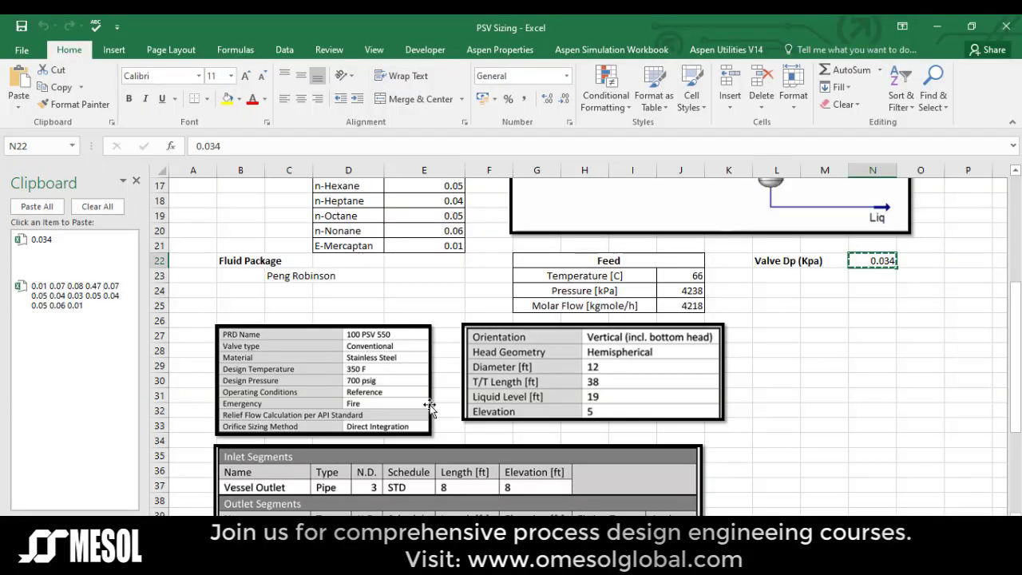
scroll(335, 316, down, 1)
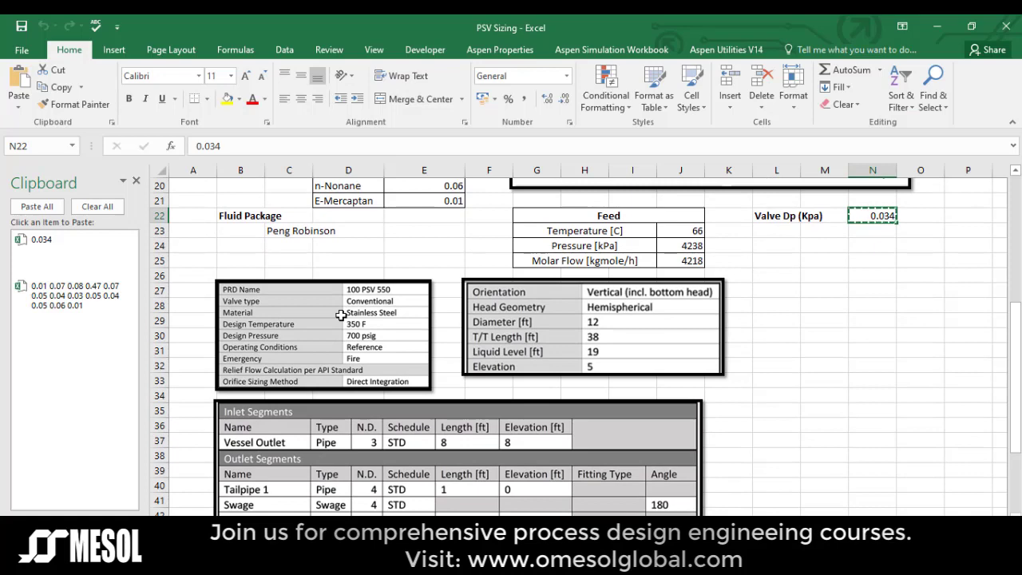
scroll(403, 314, down, 2)
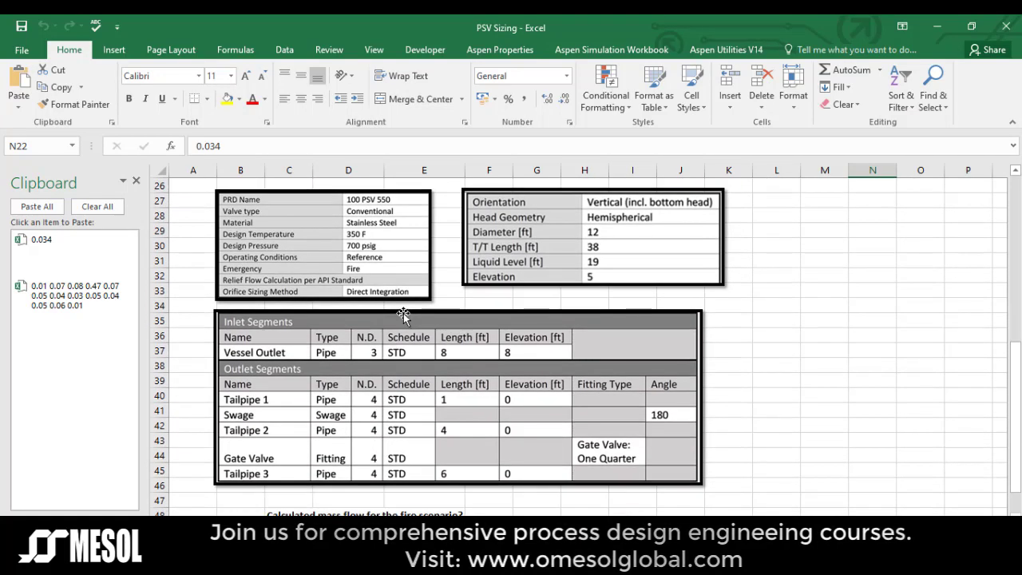
scroll(403, 313, up, 1)
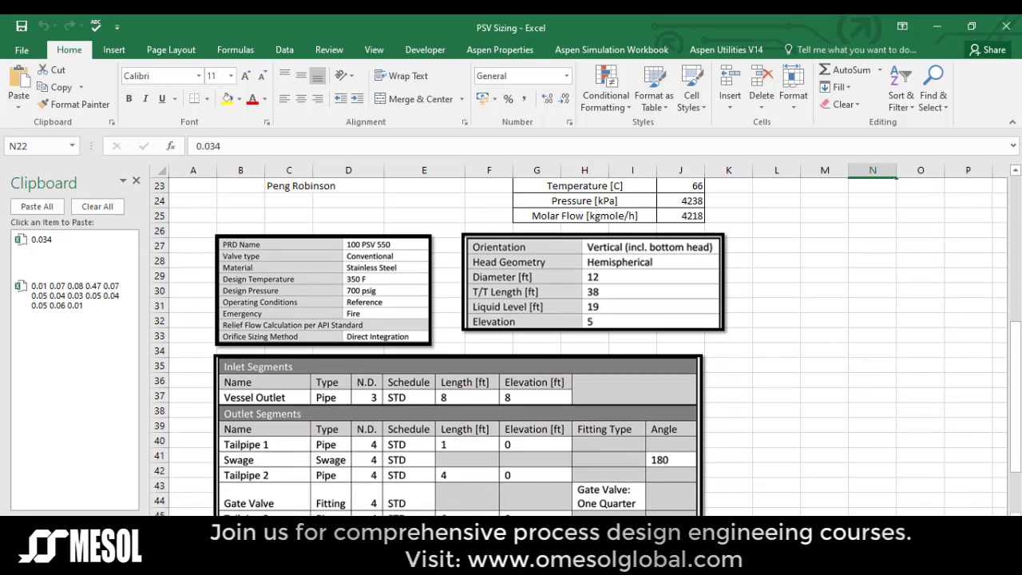
key(alt+Tab)
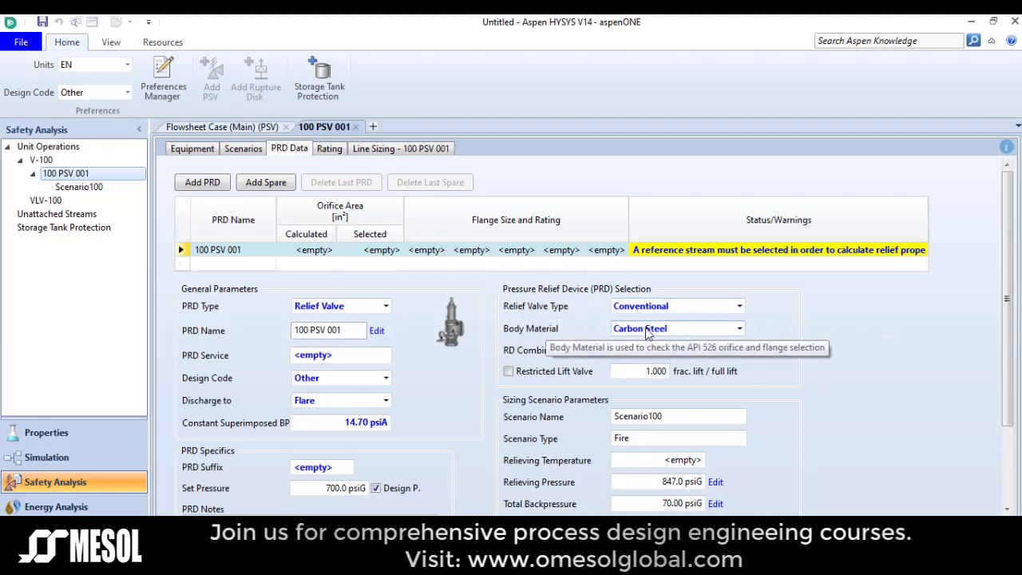
Step: Open the PSV's fire scenario and assign the feed stream as its reference stream
click(93, 187)
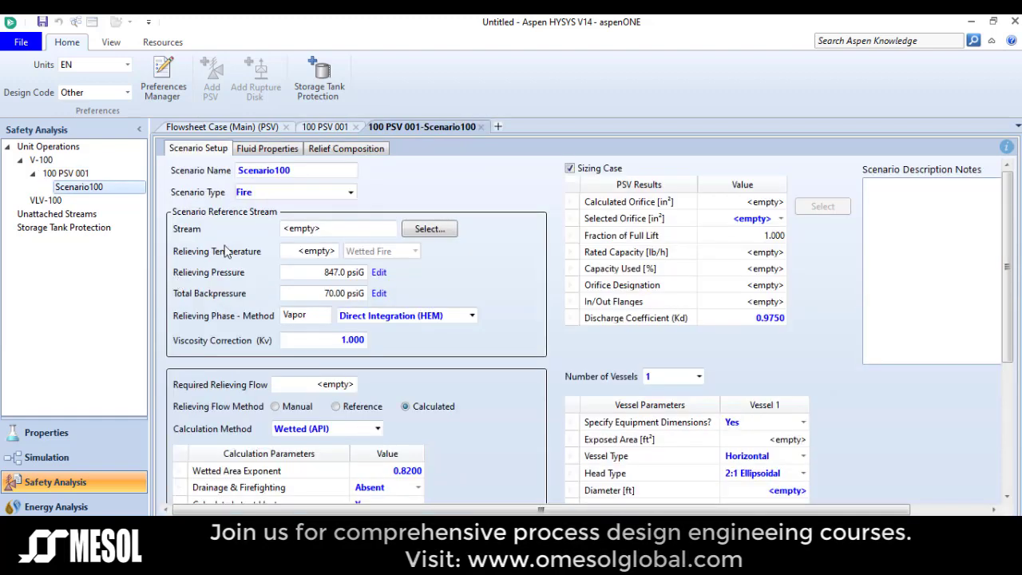
click(425, 230)
click(428, 232)
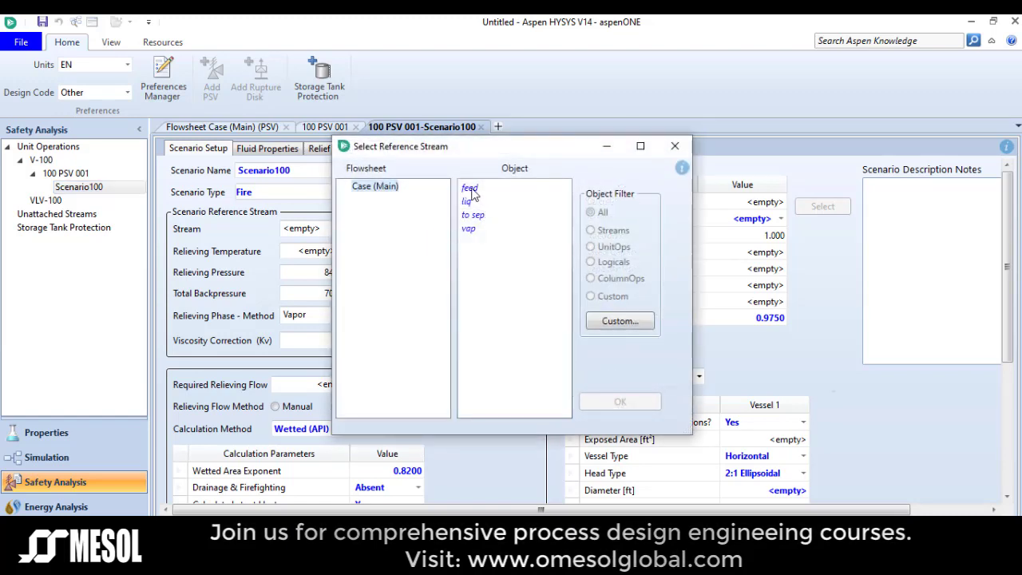
click(470, 189)
click(614, 403)
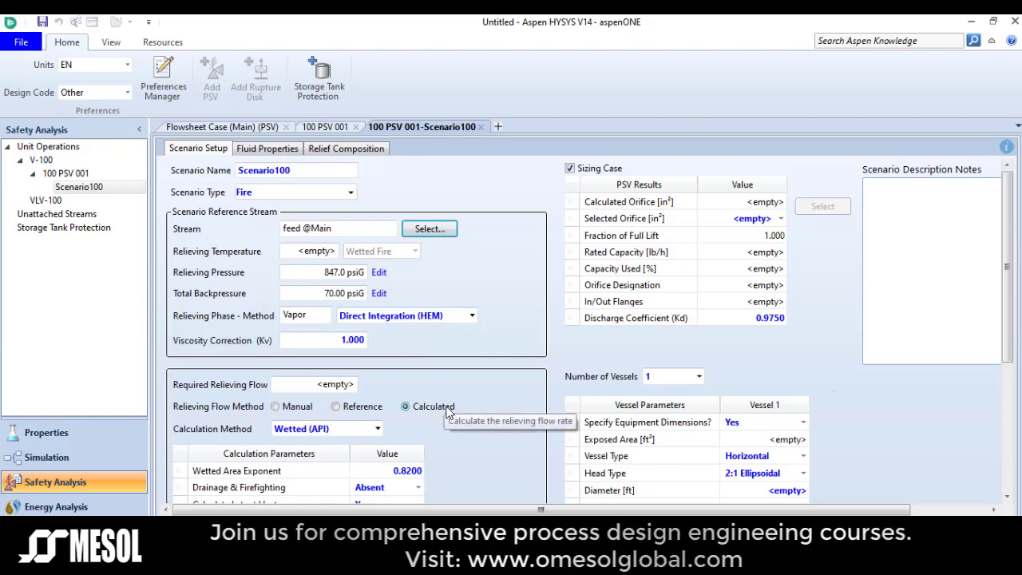
Step: Following the Excel sheet, set the scenario's vessel type to Vertical (incl. bottom head) and its head type to Hemispherical
scroll(498, 348, down, 5)
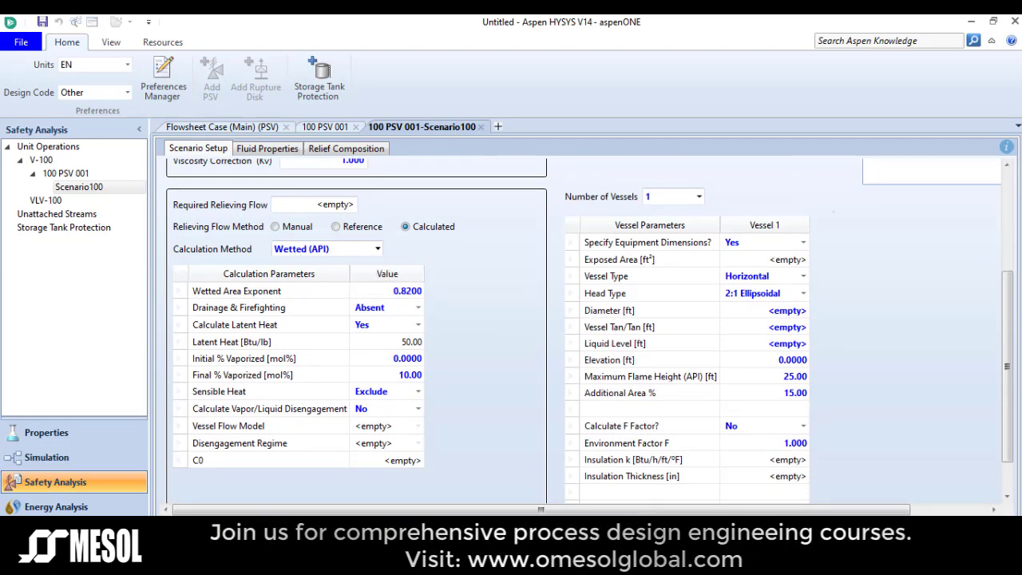
key(alt+Tab)
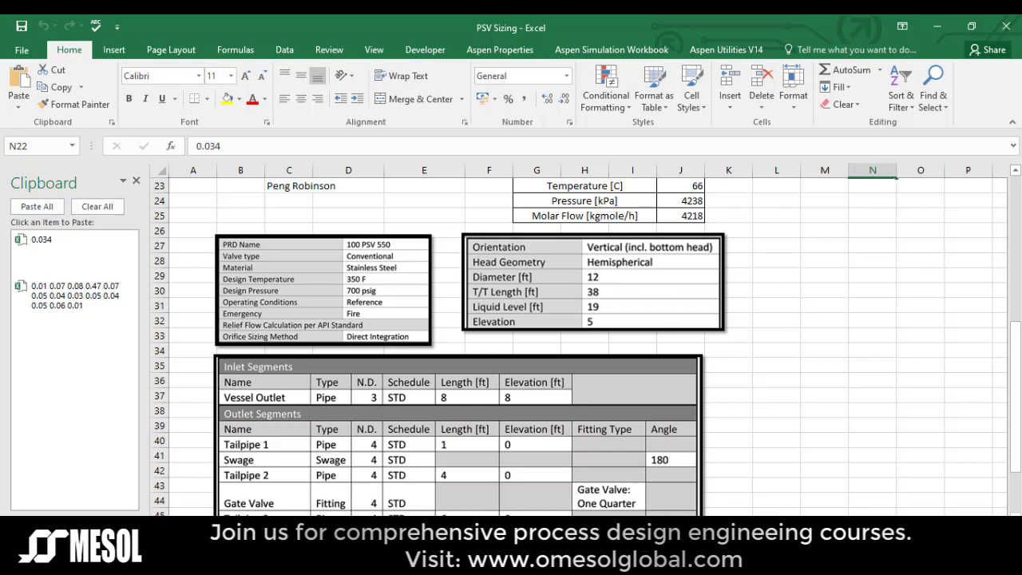
key(alt+Tab)
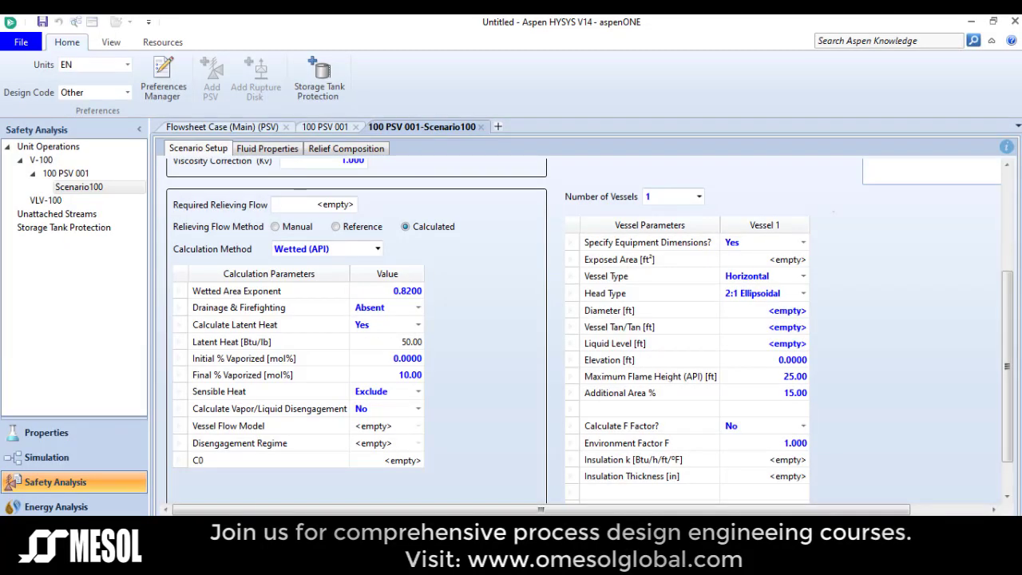
click(801, 277)
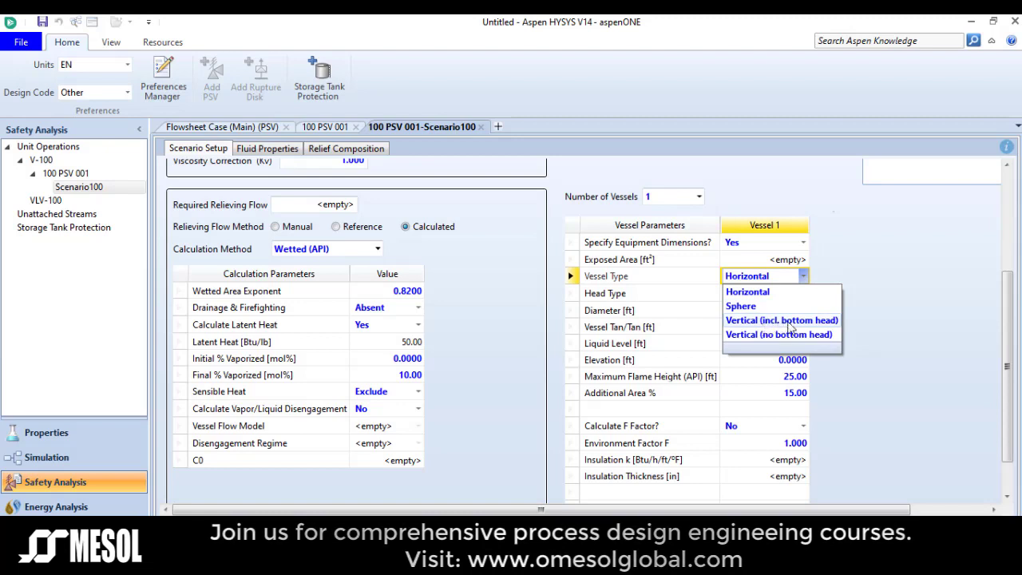
click(765, 320)
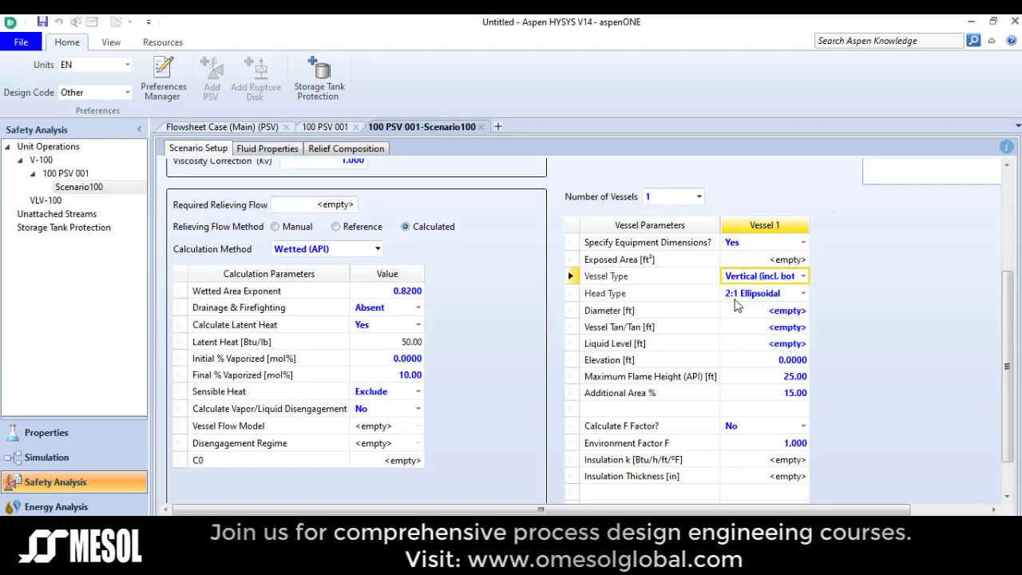
click(802, 293)
click(768, 327)
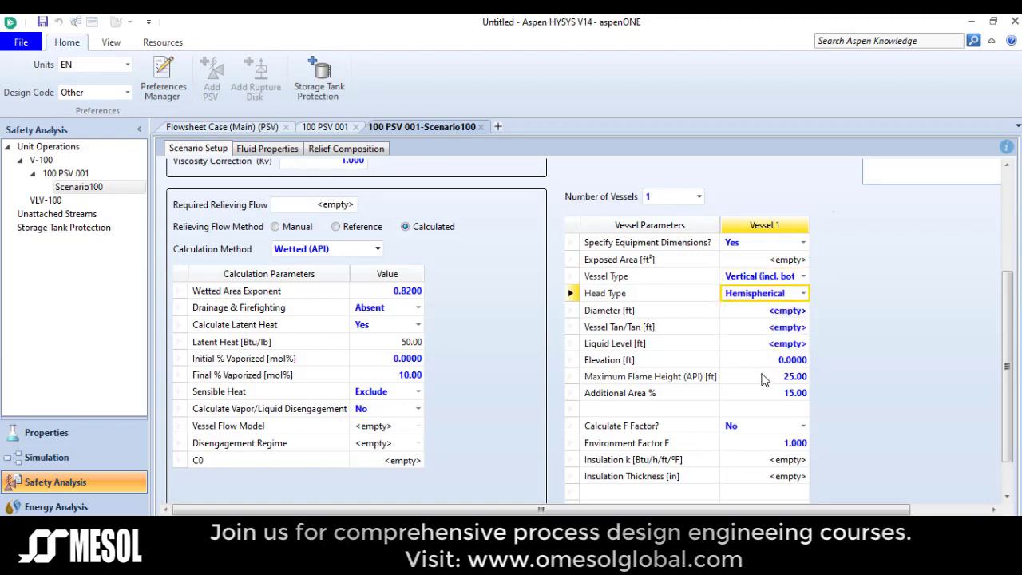
Step: Enter the Excel sheet's vessel diameter of 12 ft and tan/tan length of 38 ft in the fire scenario
key(alt+Tab)
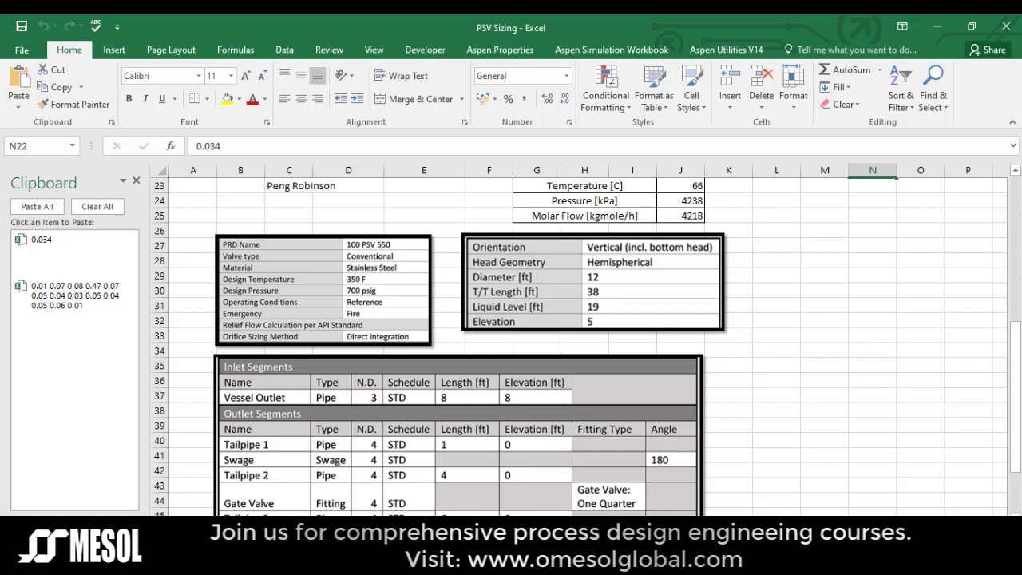
key(alt+Tab)
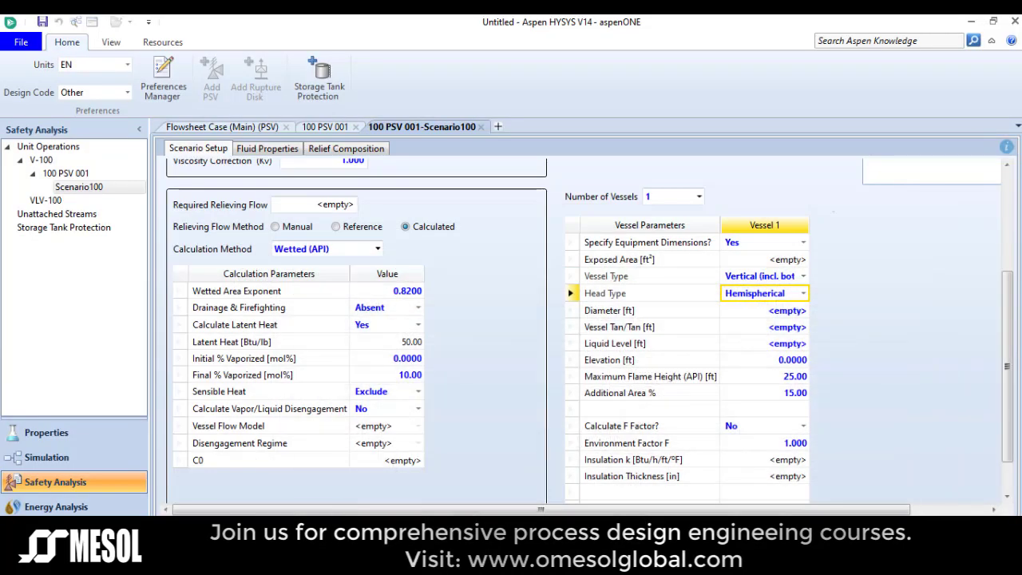
click(765, 314)
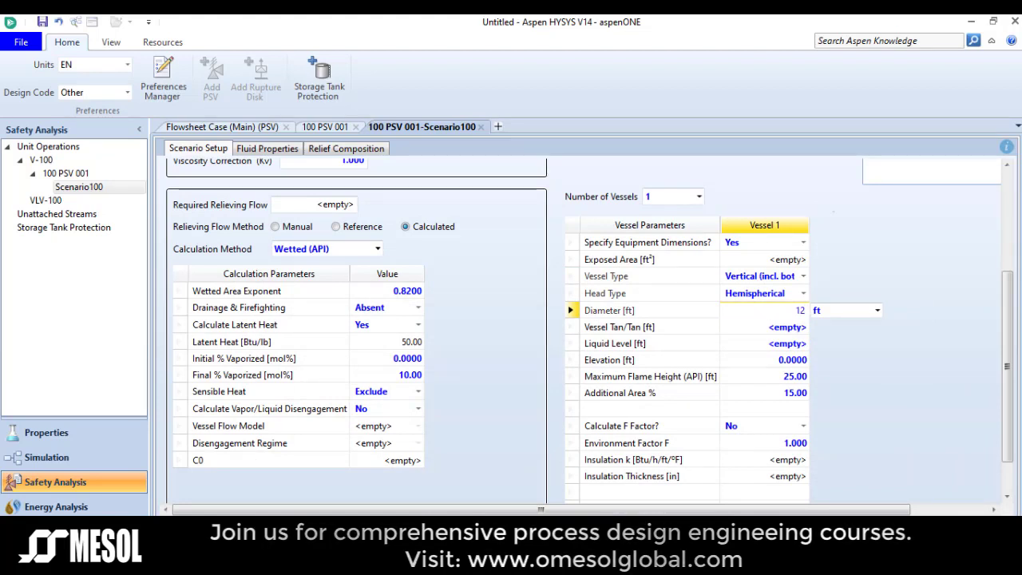
key(Return)
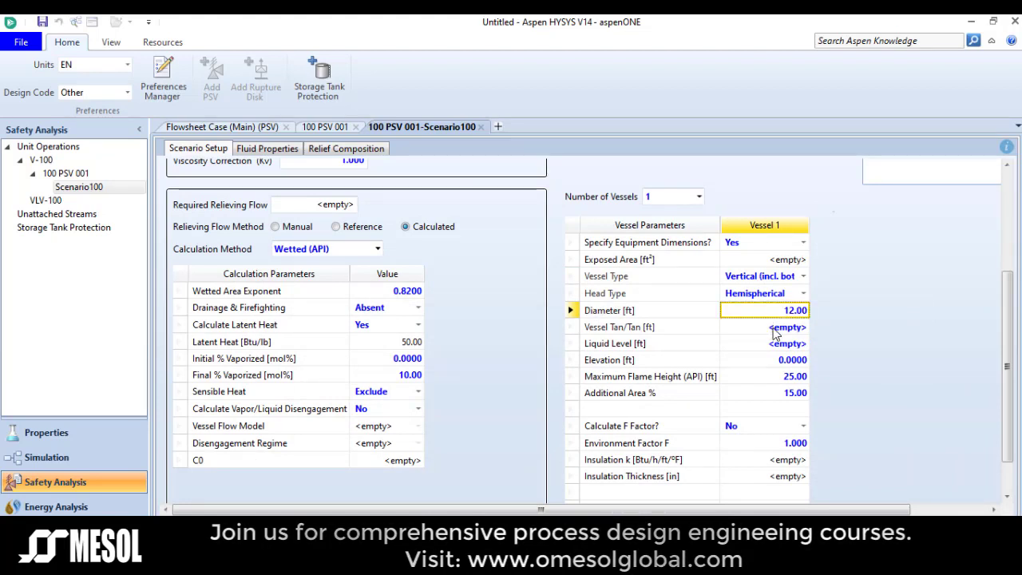
click(773, 329)
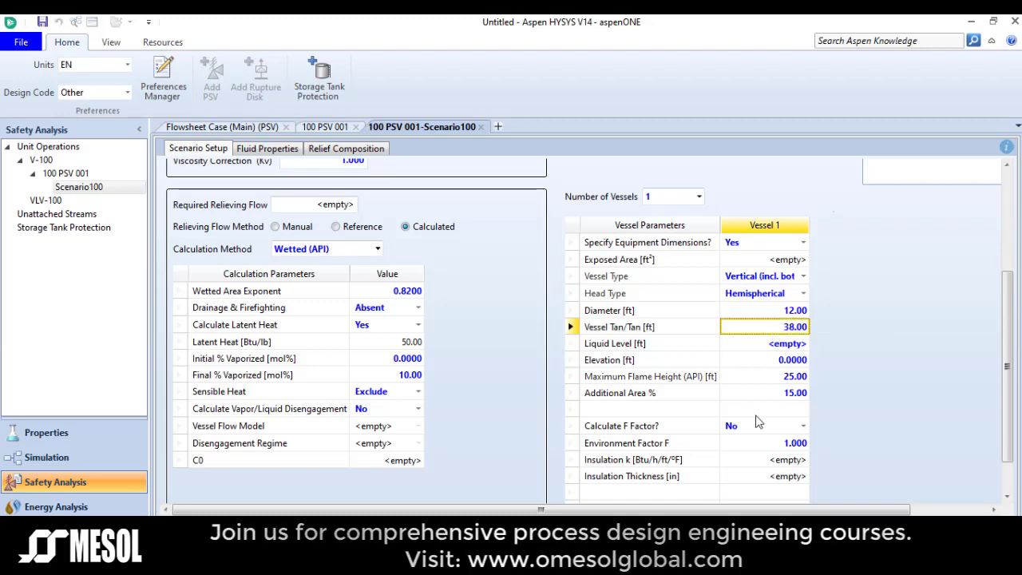
Step: Enter the Excel sheet's liquid level of 19 ft and elevation of 5 ft for the vessel
key(alt+Tab)
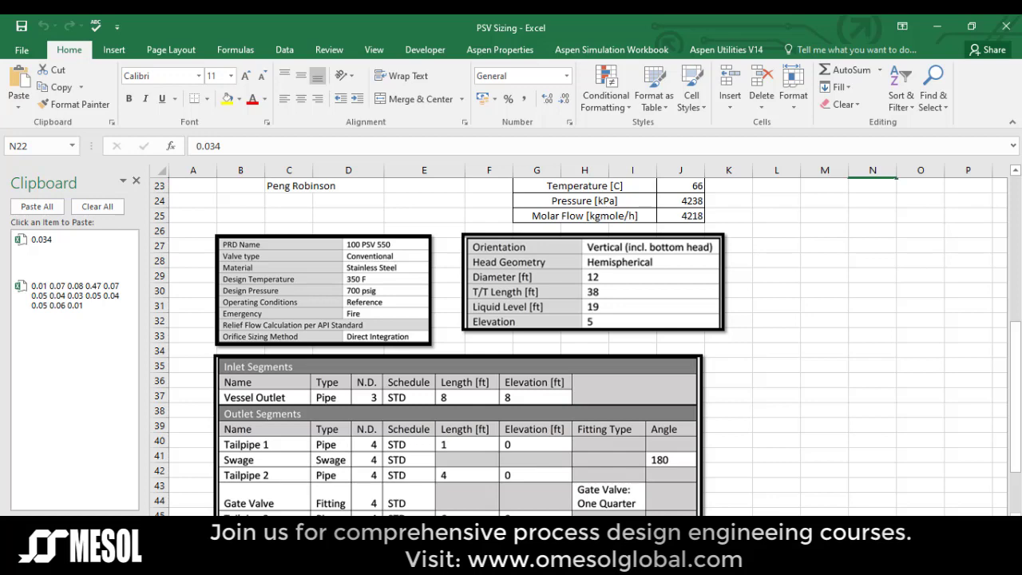
key(alt+Tab)
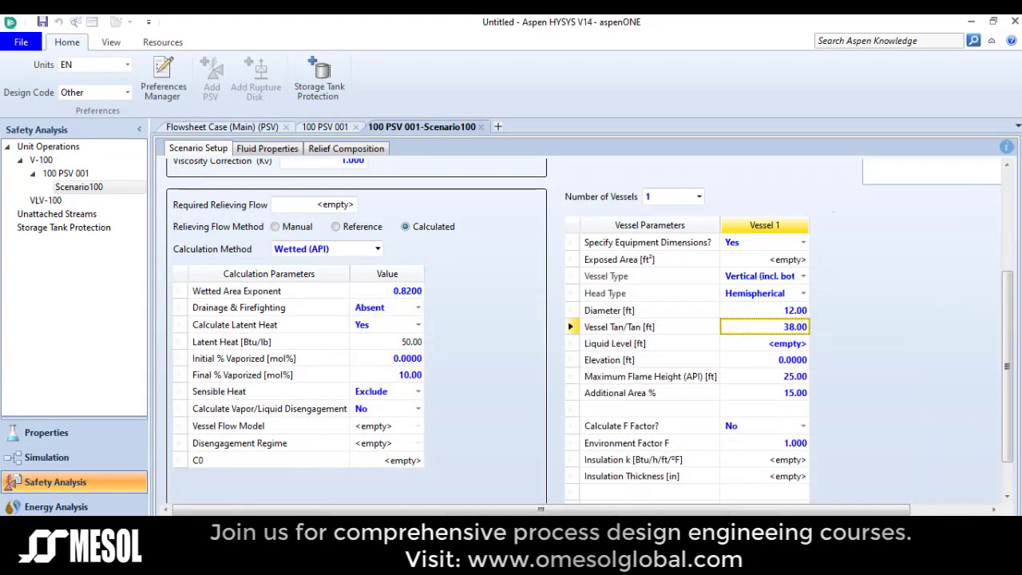
double_click(788, 346)
text(19)
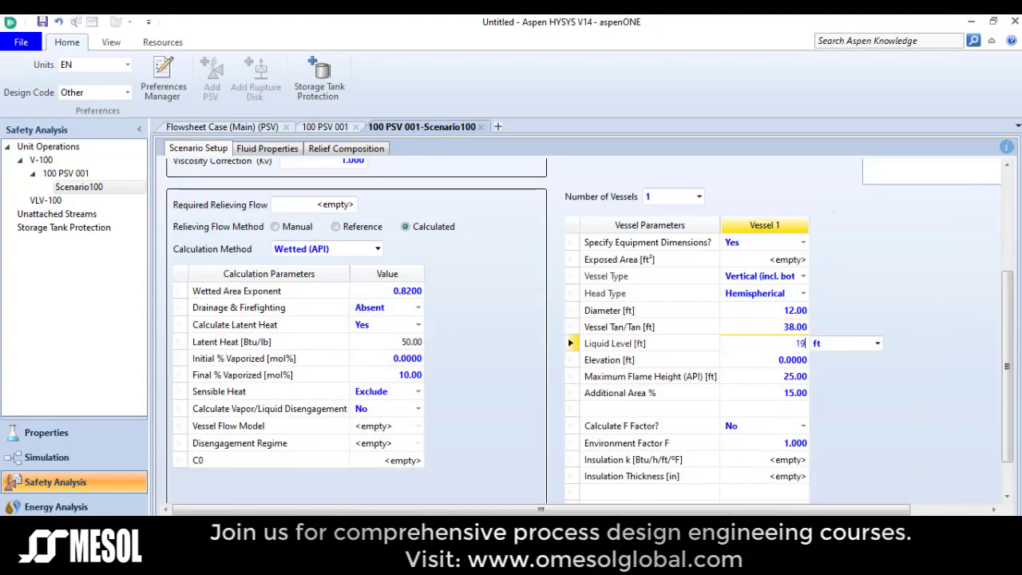
key(Return)
double_click(785, 361)
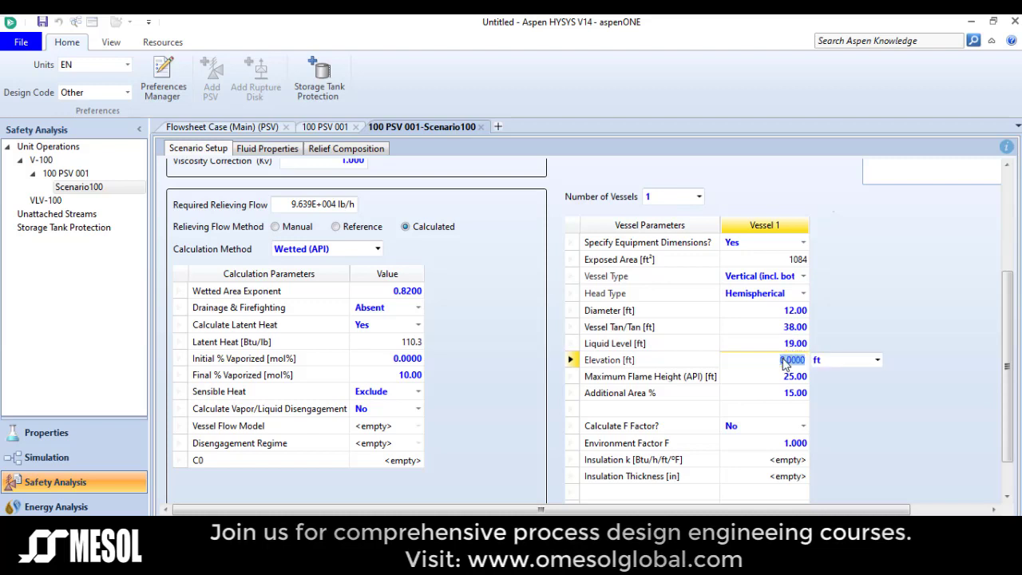
text(5)
key(Return)
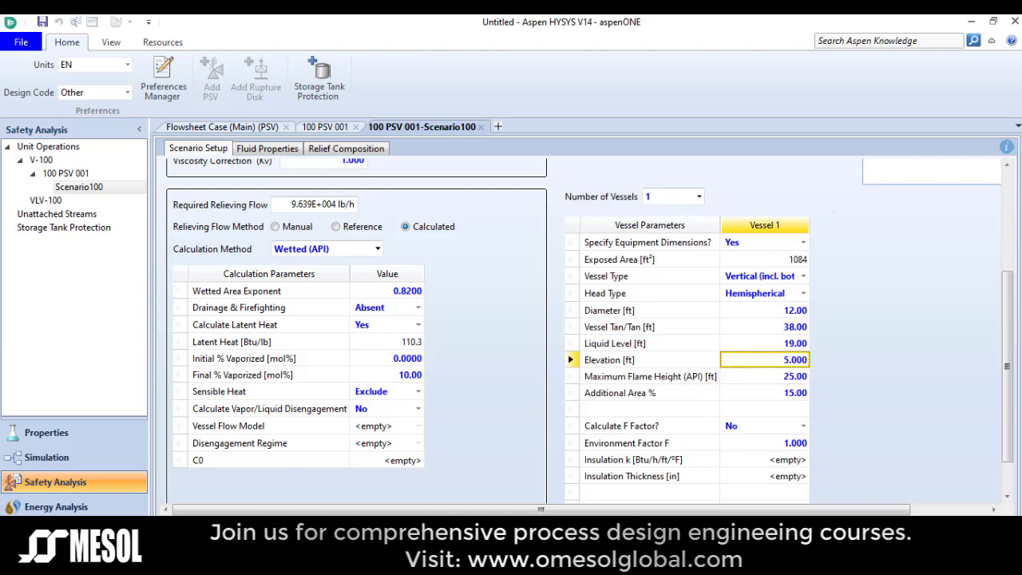
Step: Check the valve material in the Excel sheet and set the PSV's body material to Stainless Steel in its PRD data
key(alt+Tab)
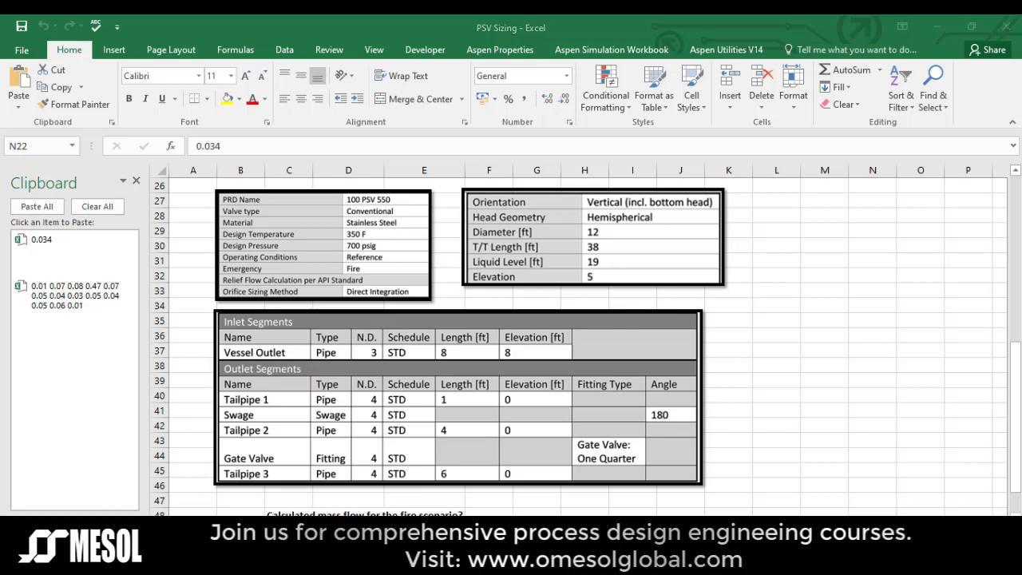
key(alt+Tab)
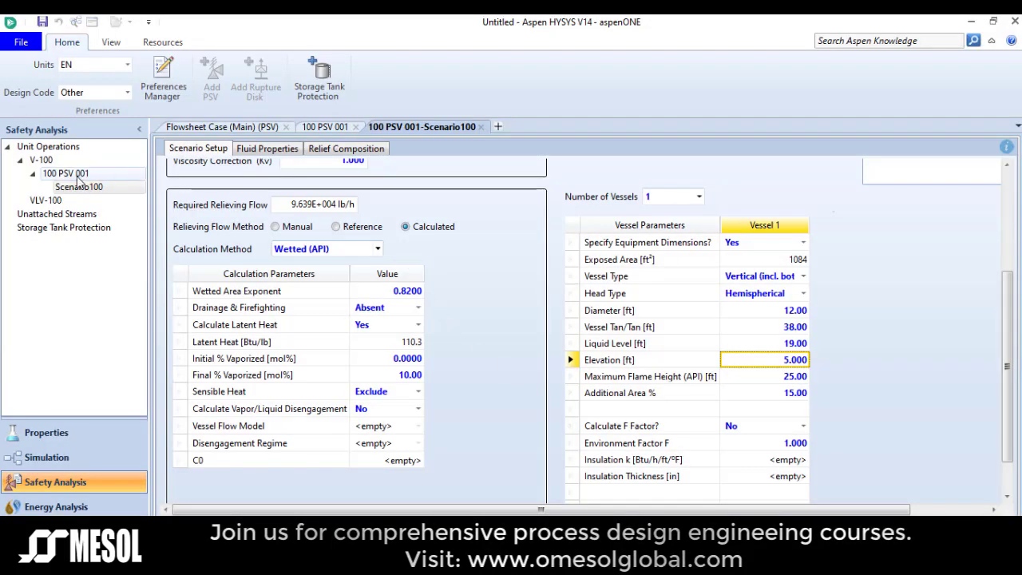
double_click(65, 173)
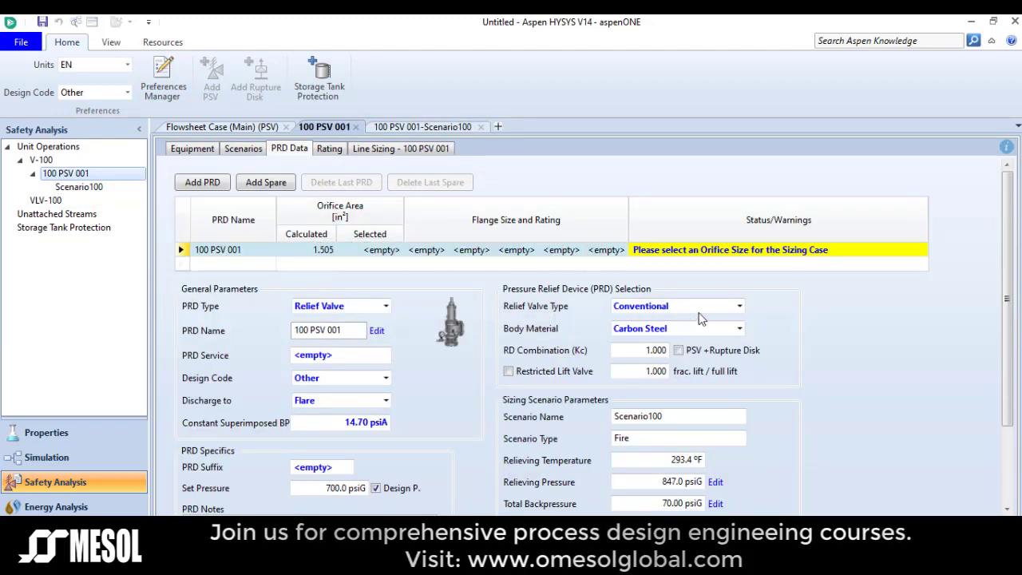
click(741, 328)
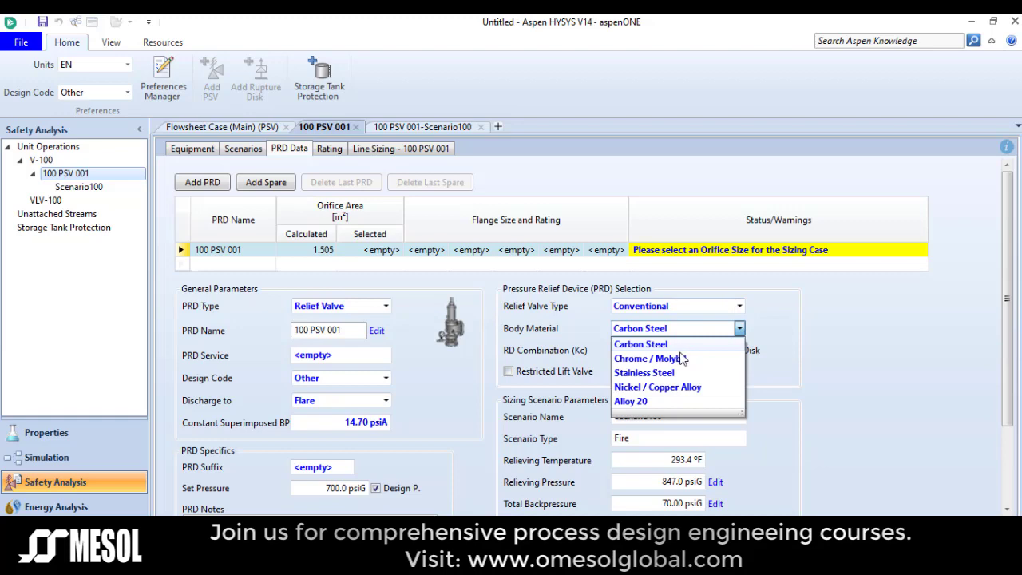
click(665, 373)
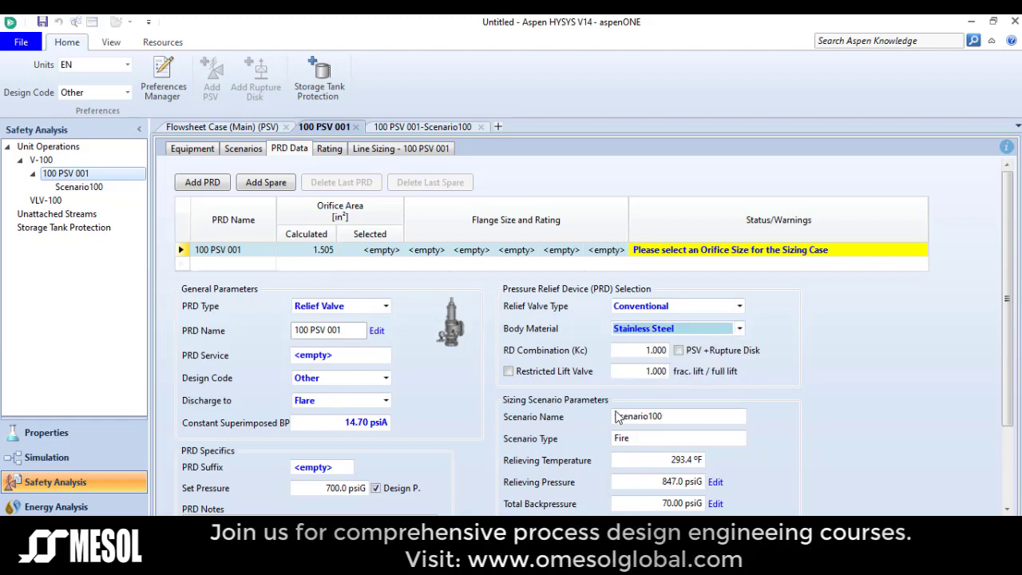
Step: Return to the fire scenario and select the 1.838 (K) orifice for the PSV
double_click(92, 188)
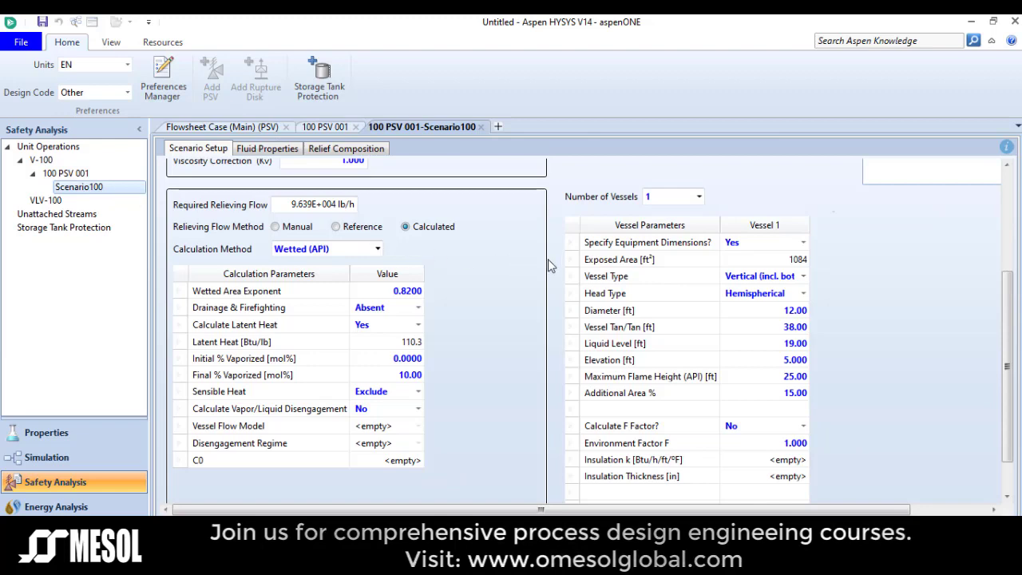
scroll(611, 299, up, 5)
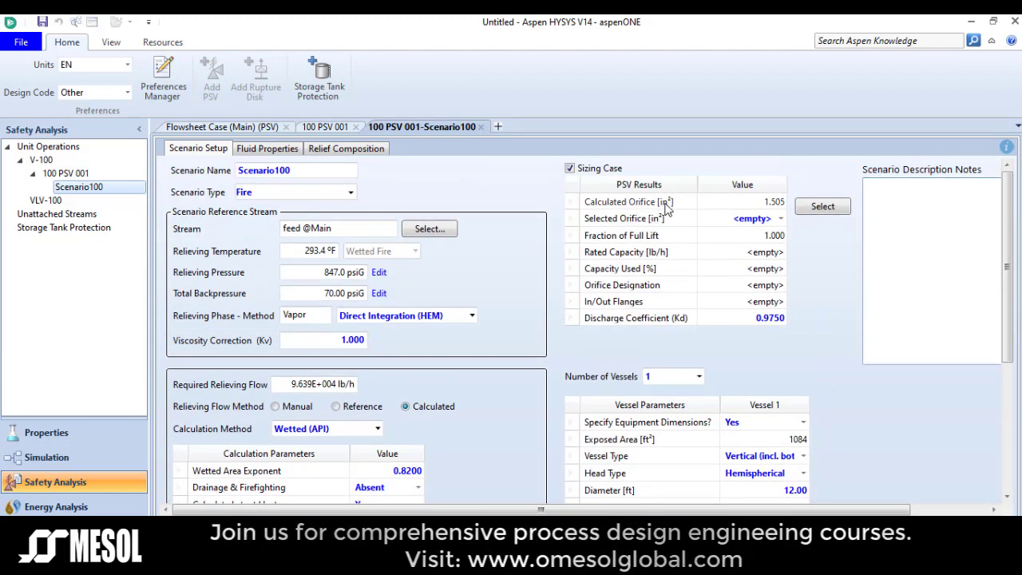
click(780, 219)
click(781, 219)
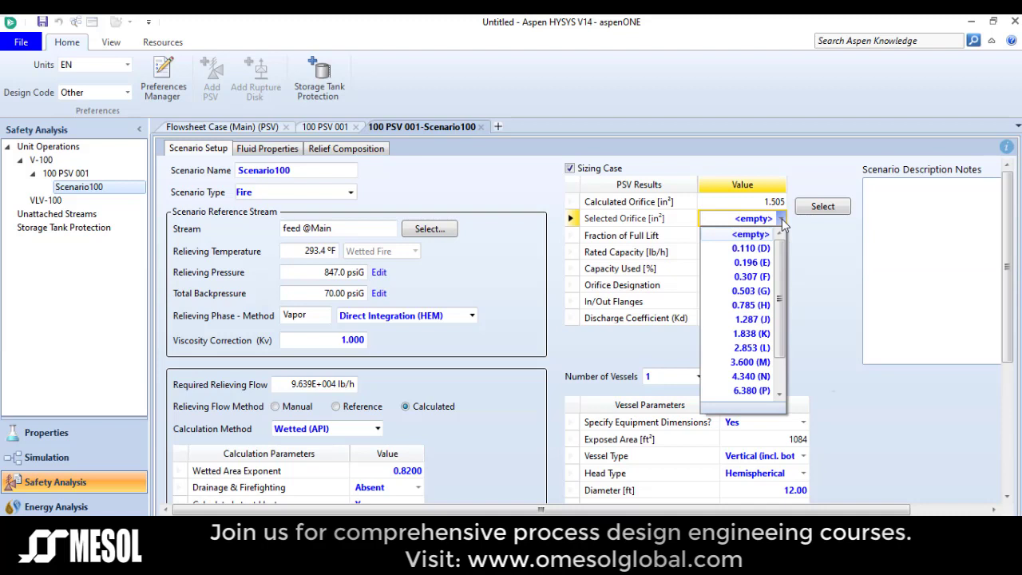
click(752, 333)
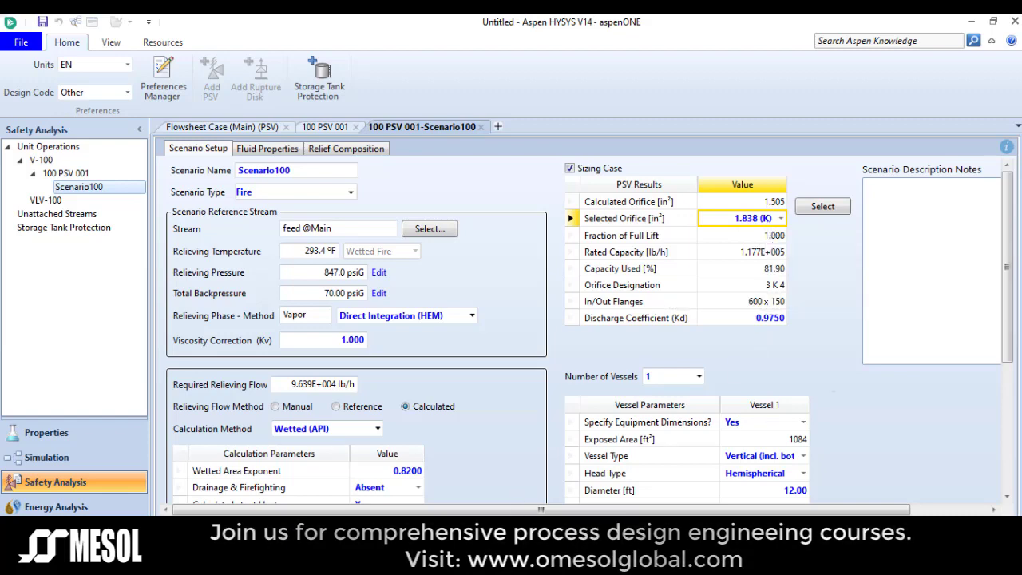
key(alt+Tab)
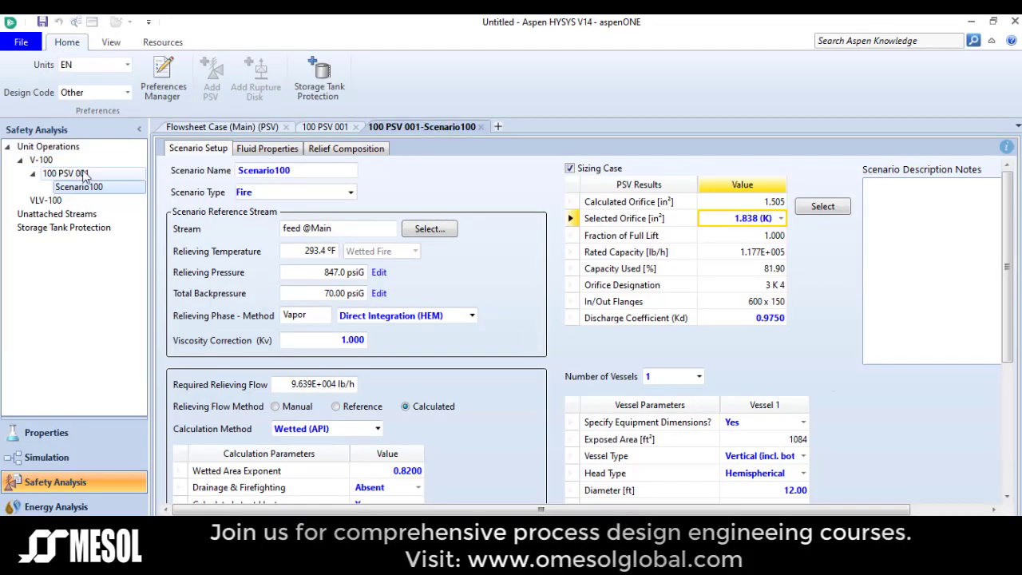
Step: Switch the PSV's line sizing to Rating mode, open its pipes and fittings for editing, and consult the Excel sheet's segment tables
double_click(67, 173)
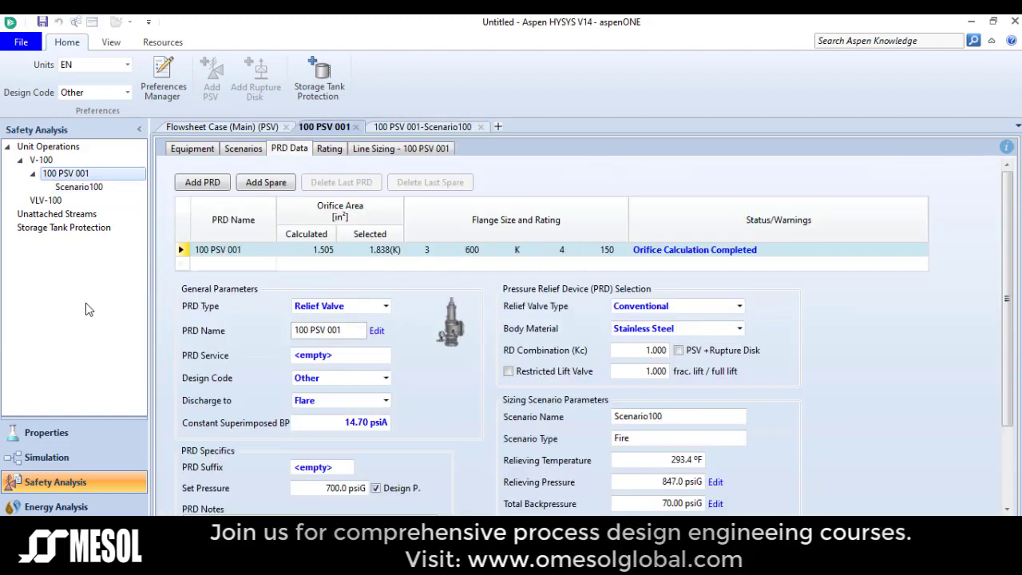
click(363, 151)
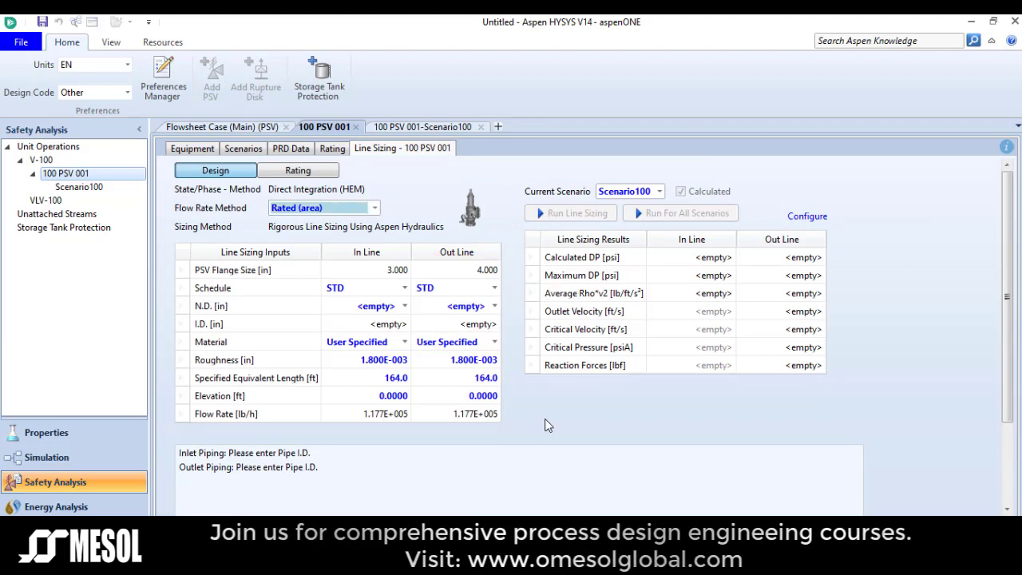
click(299, 171)
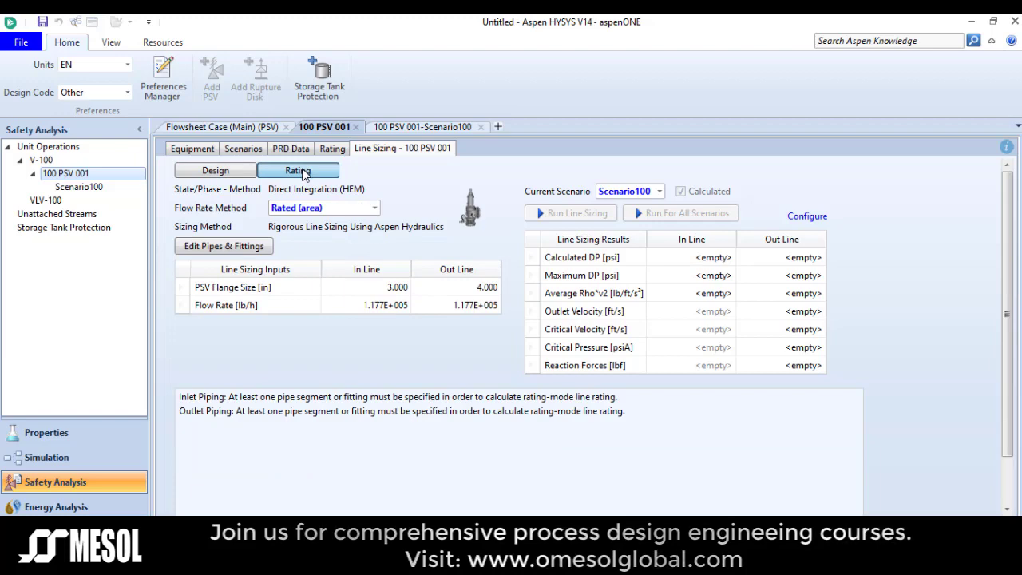
click(244, 246)
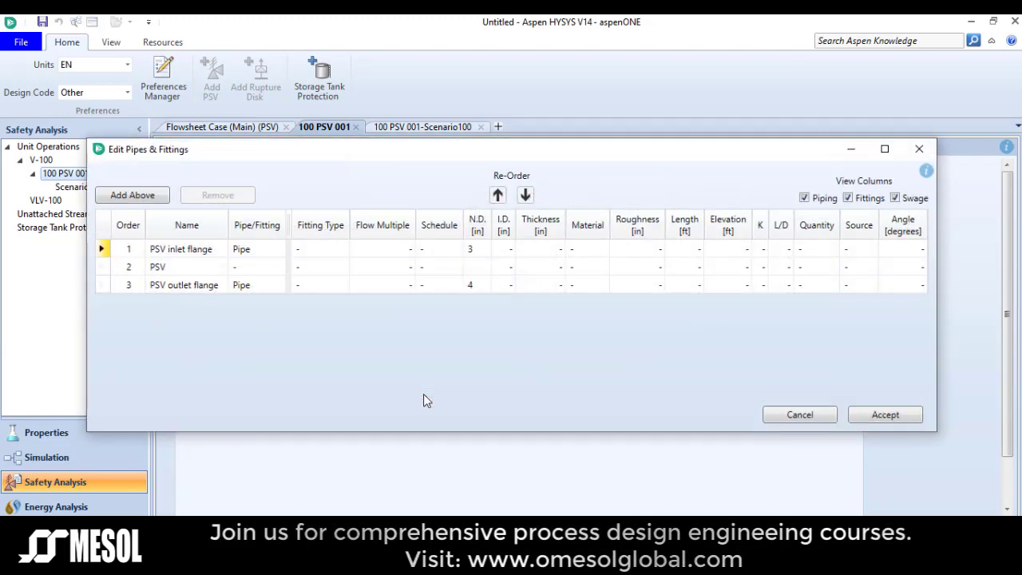
key(alt+Tab)
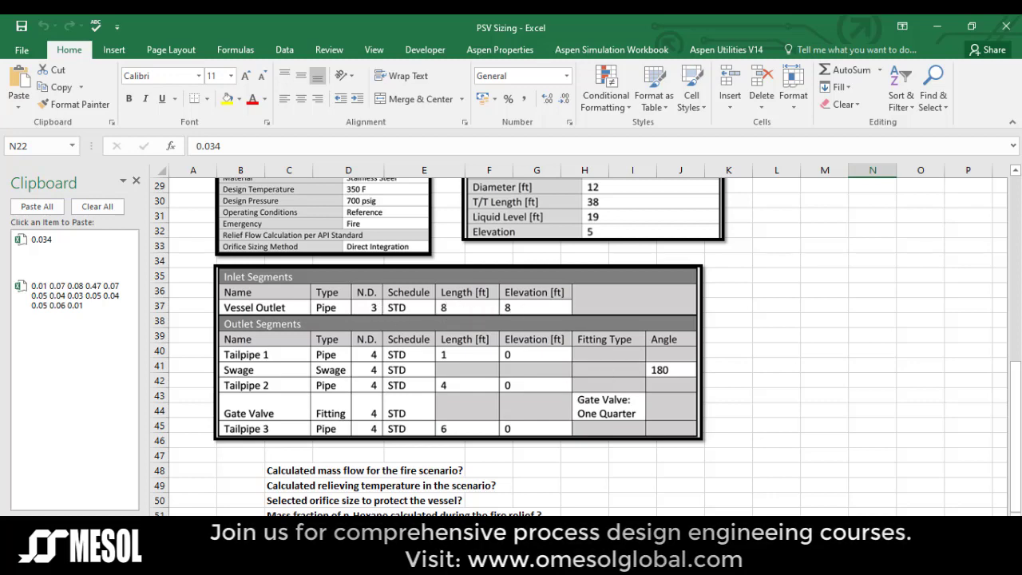
key(alt+Tab)
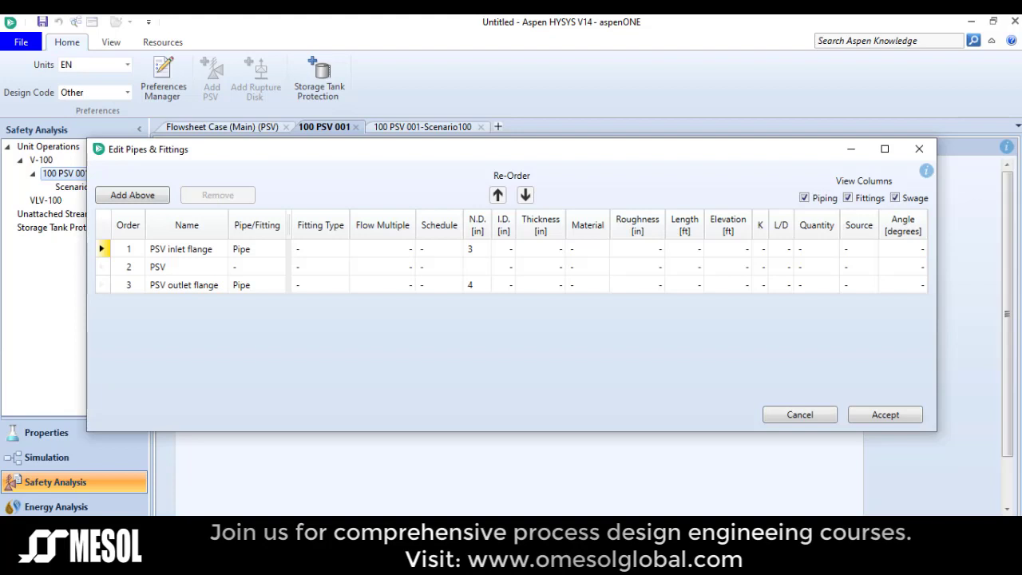
Step: Add a pipe segment above the PSV inlet flange and set its length to 8 ft and its elevation to 8 ft
click(171, 252)
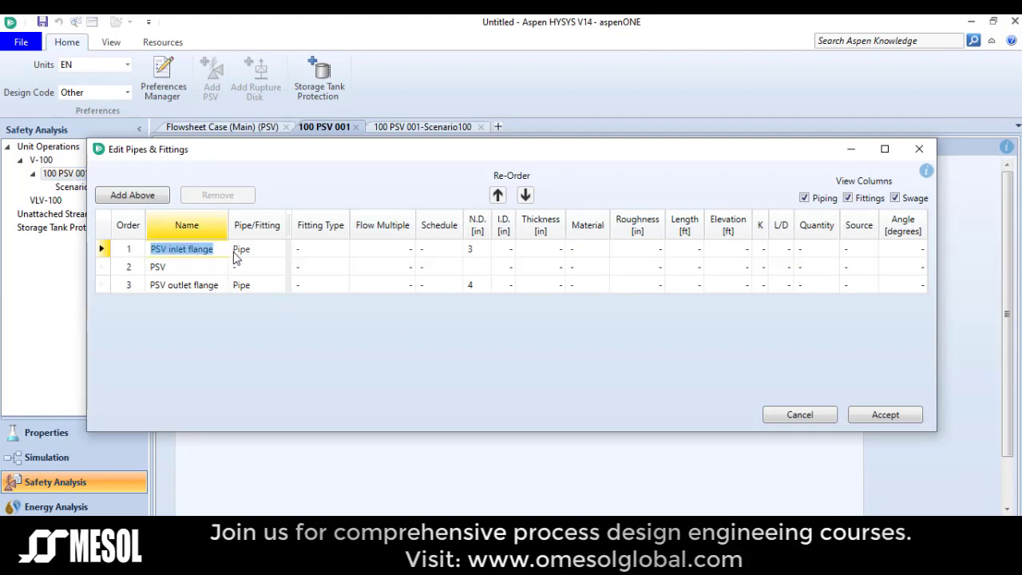
click(135, 197)
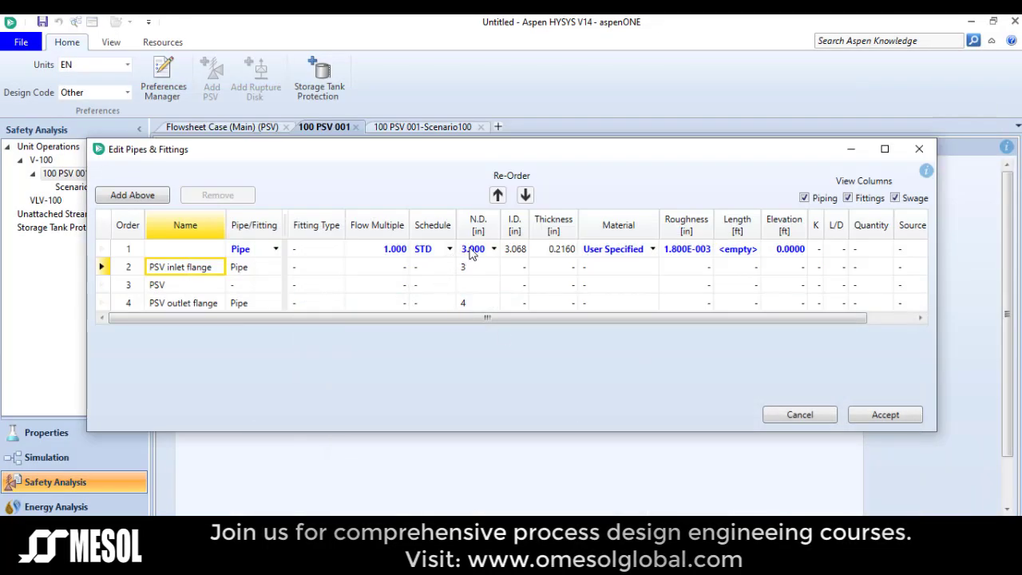
click(730, 254)
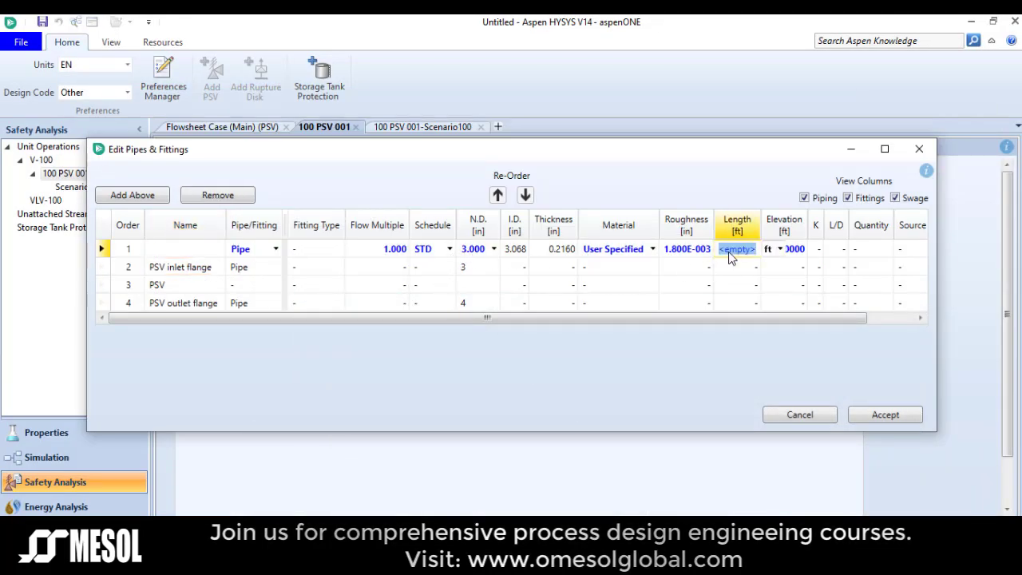
text(8)
key(Return)
click(788, 249)
text(8)
key(Return)
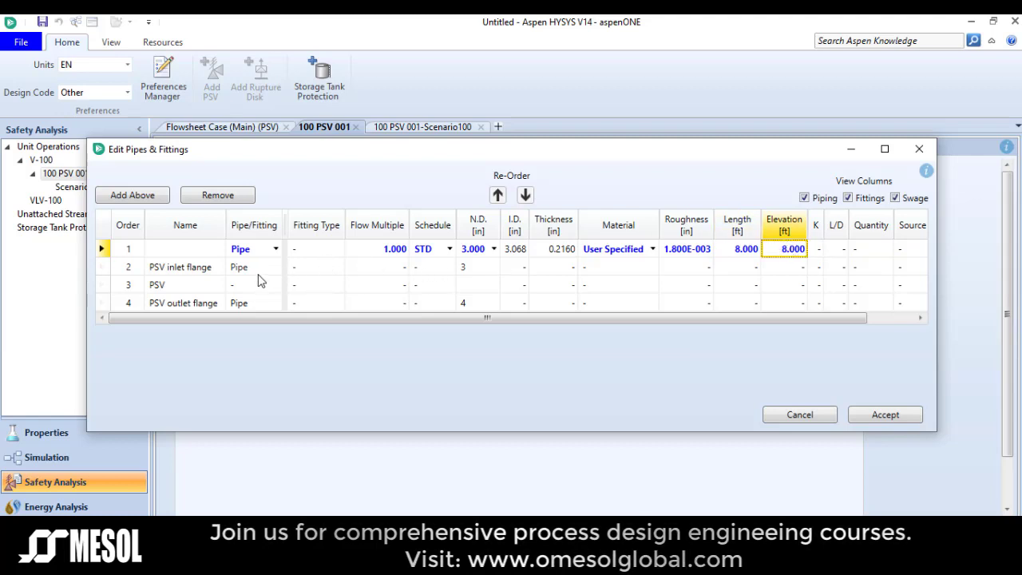
Step: Add five segments below the PSV outlet flange for the outlet segments listed in the Excel sheet
click(195, 304)
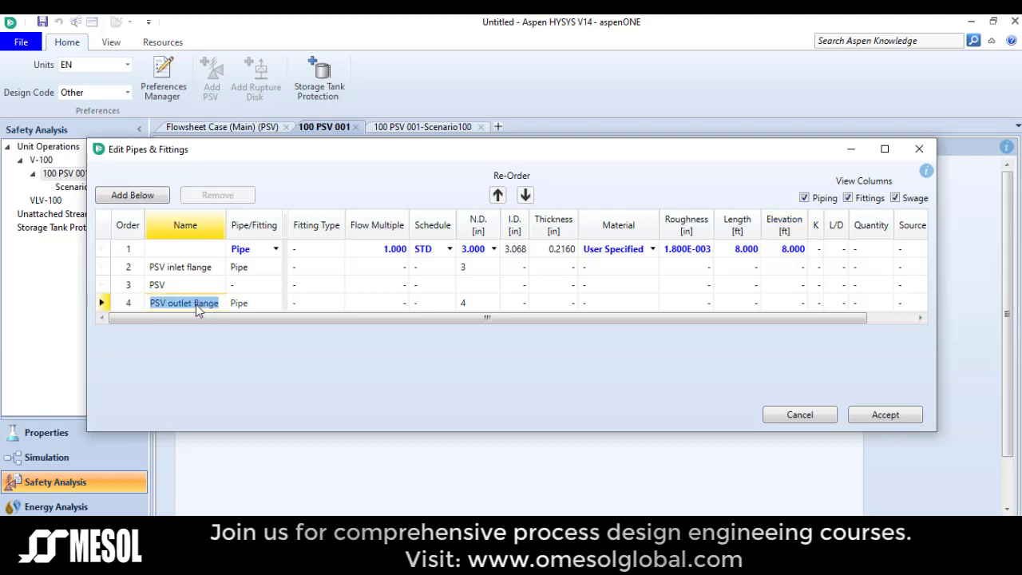
click(135, 196)
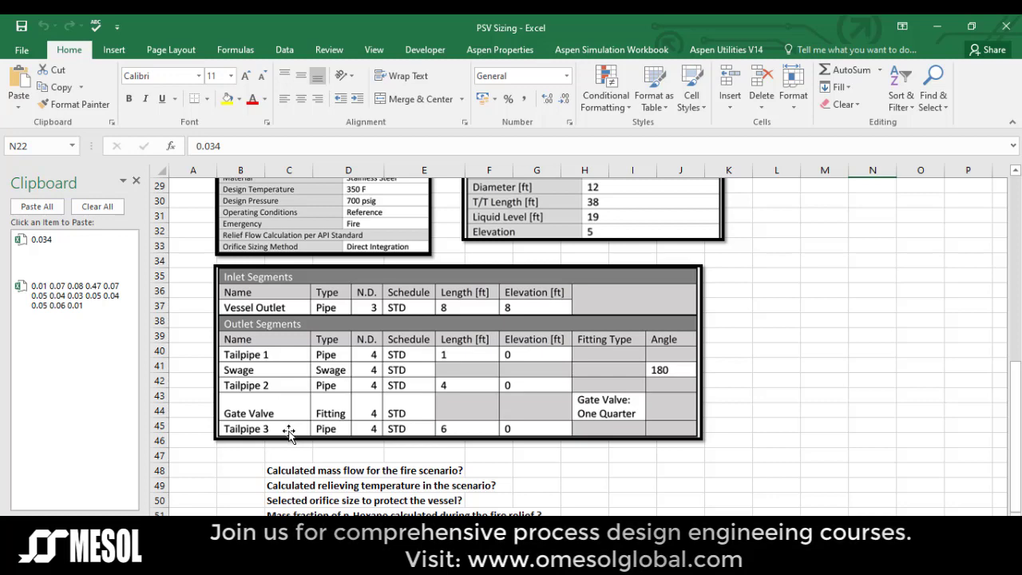
key(alt+Tab)
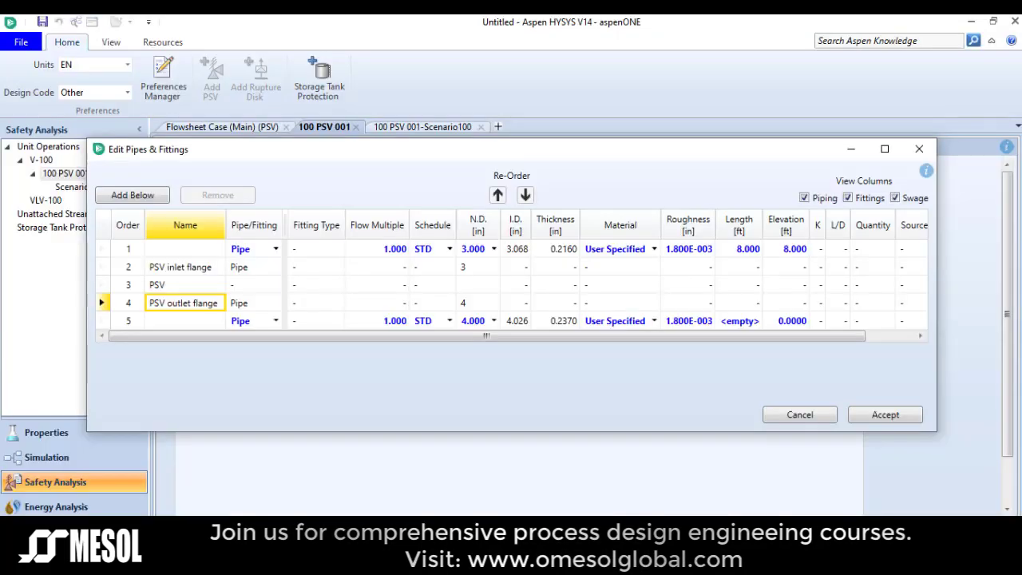
click(181, 322)
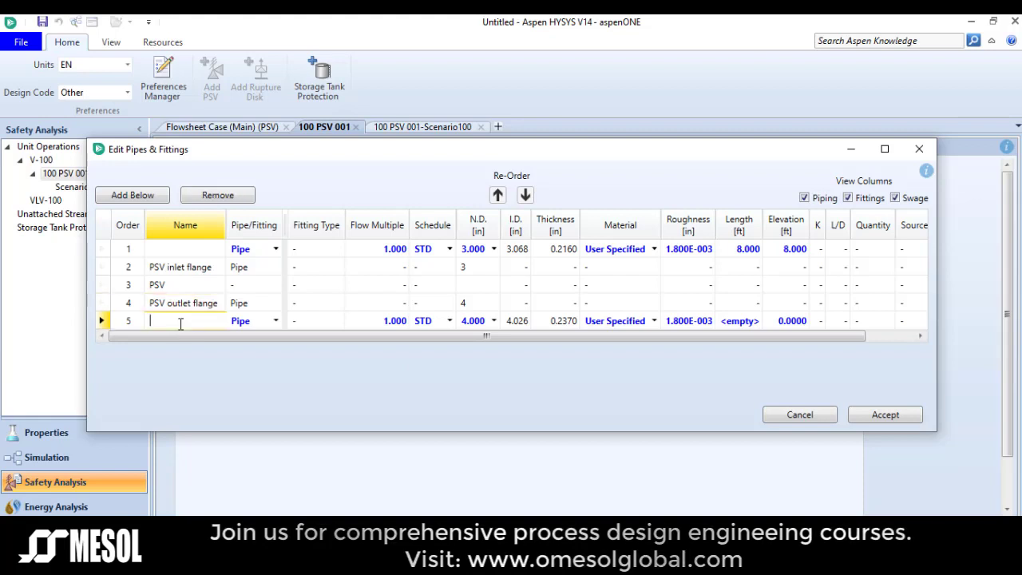
click(133, 196)
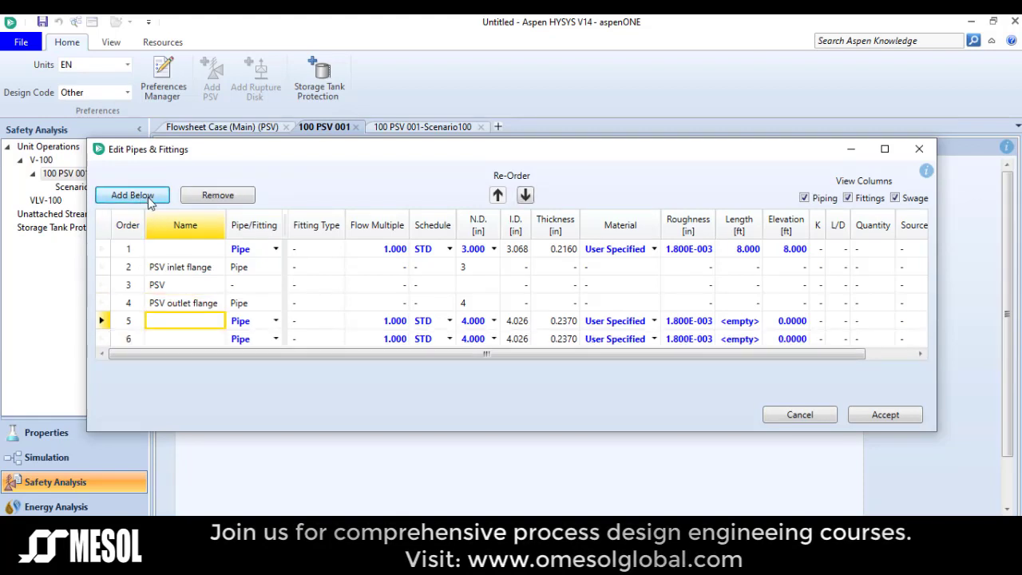
click(133, 196)
click(132, 196)
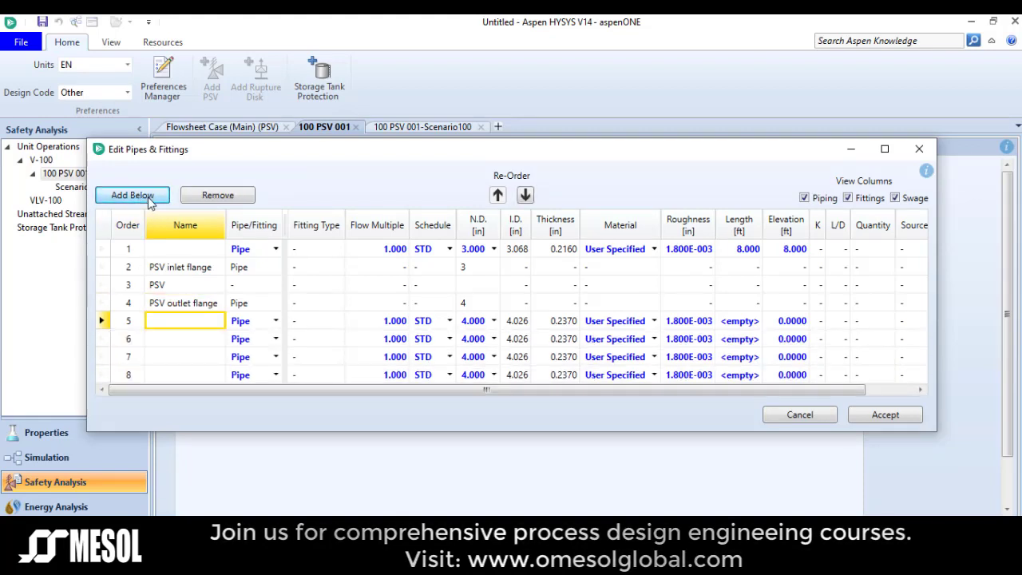
click(132, 196)
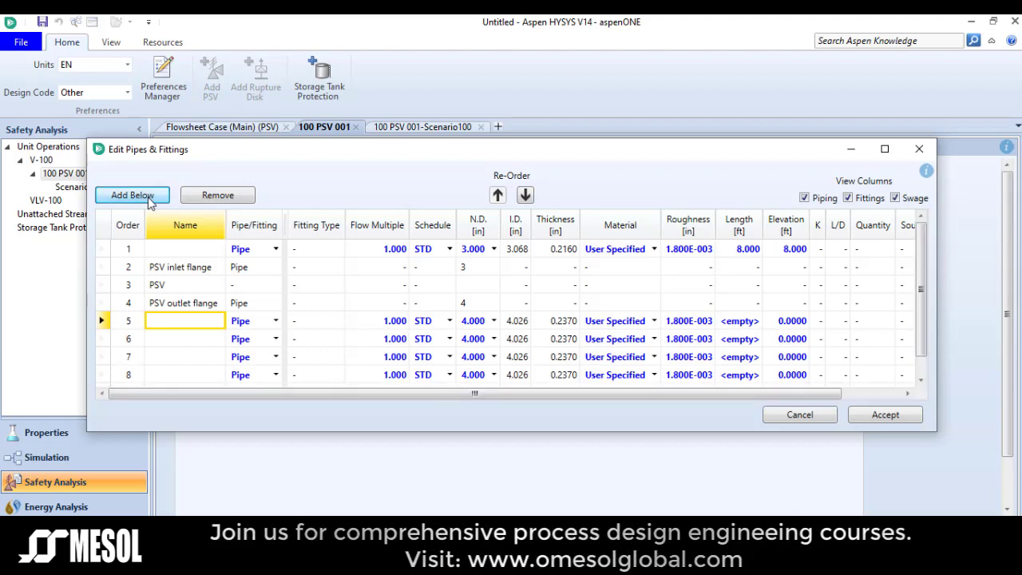
scroll(302, 306, down, 1)
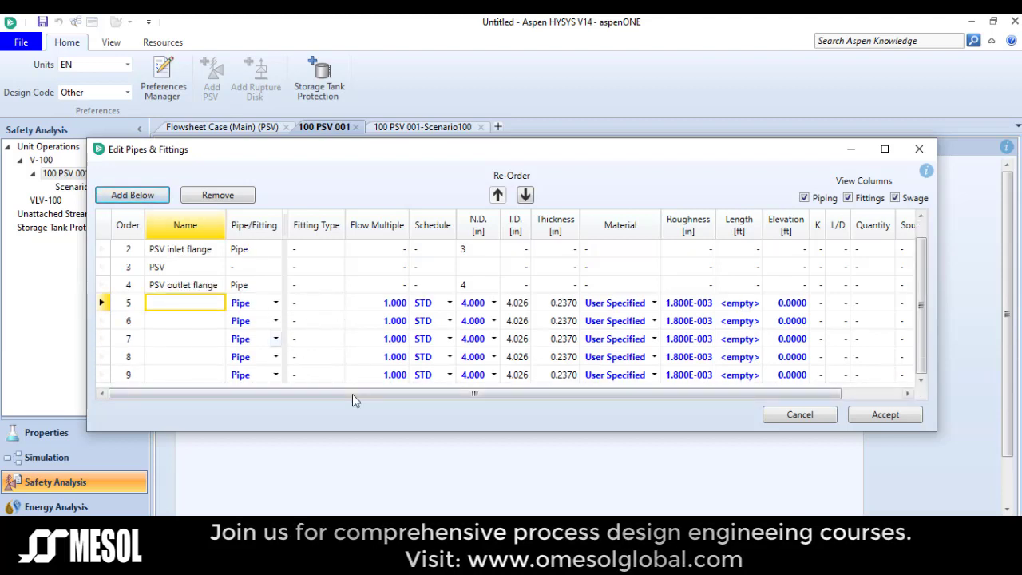
Step: Name the first outlet segment tail pipe 1 and set its length to 1 ft, as in the Excel table
key(alt+Tab)
click(205, 304)
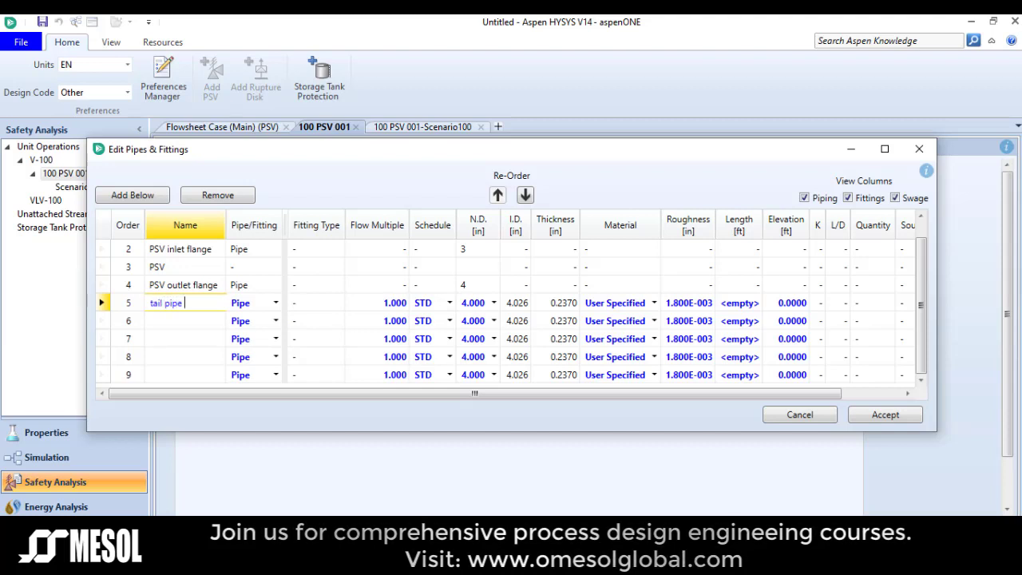
key(Return)
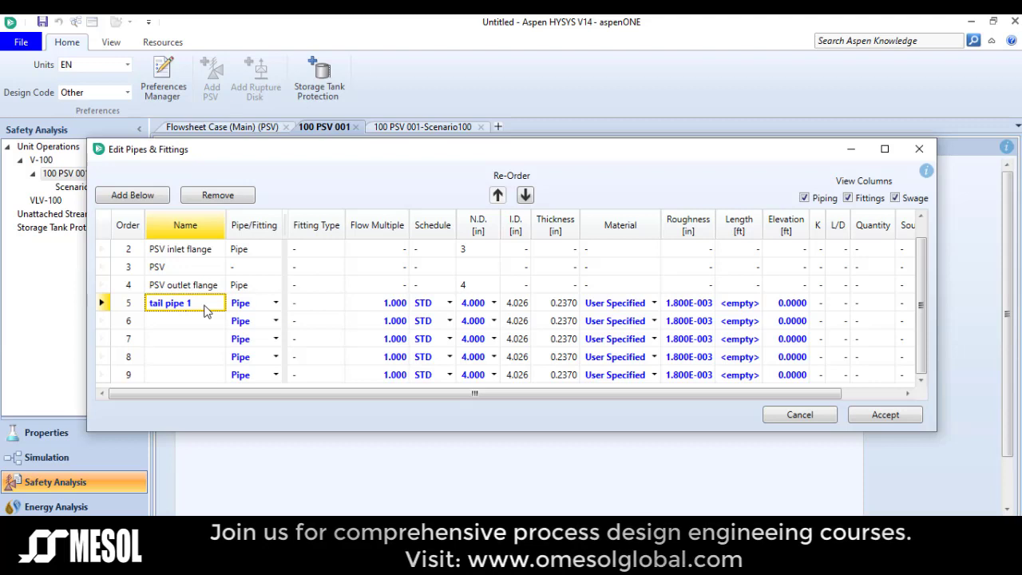
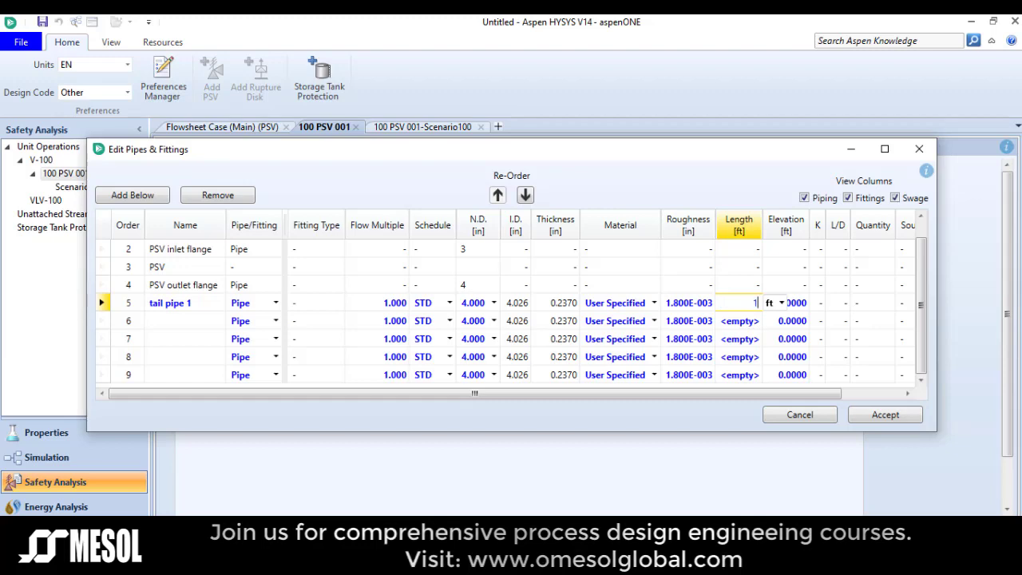
key(Return)
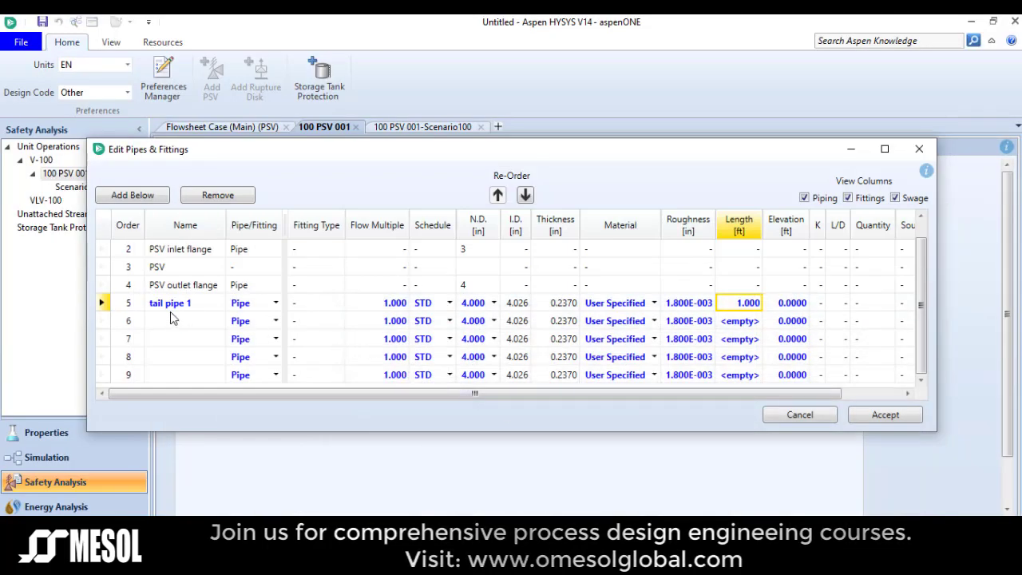
Step: Name the second outlet segment swage, set its type to Swage, and check its angle
click(173, 321)
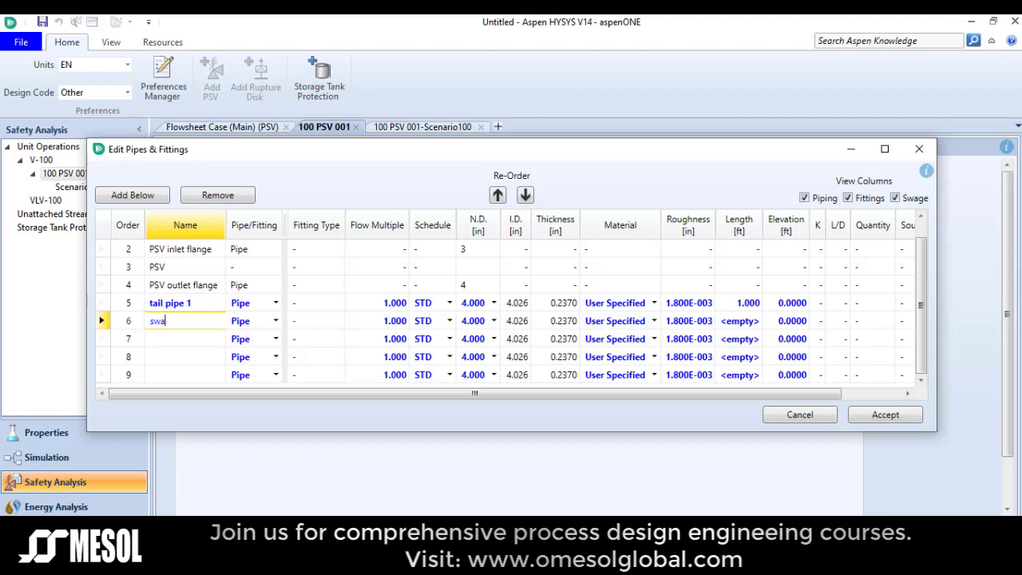
key(Tab)
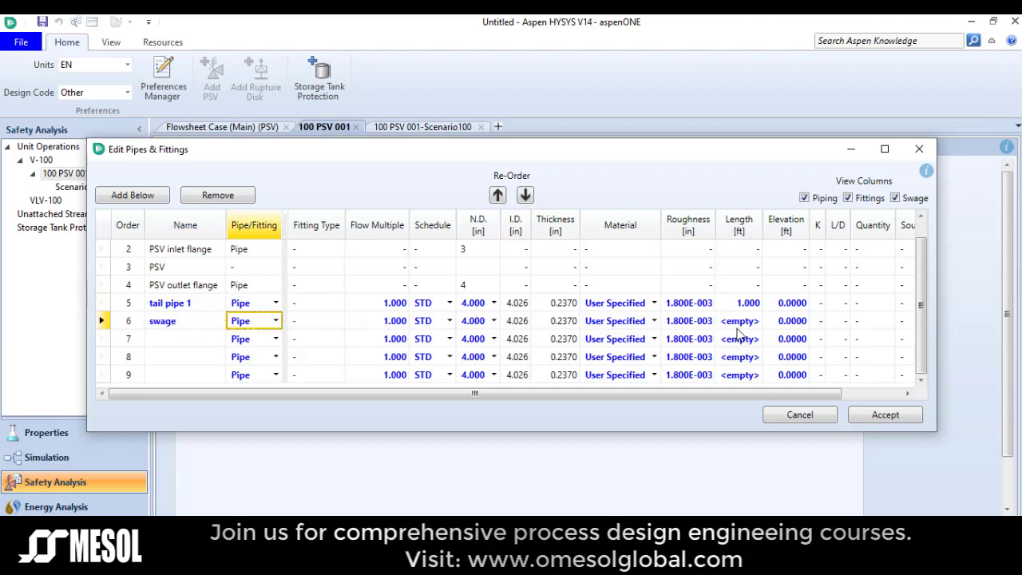
drag(813, 391, 871, 391)
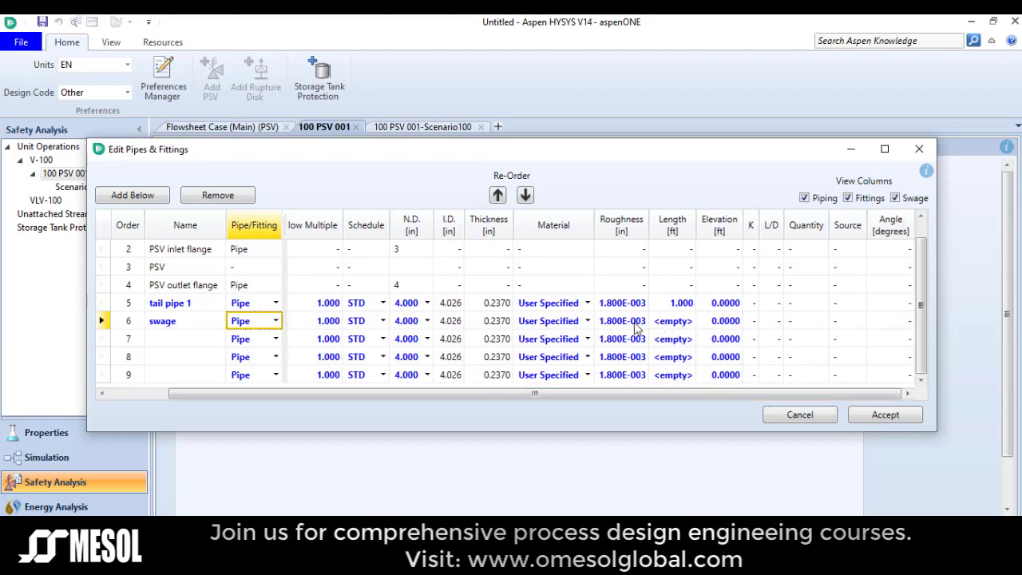
click(275, 320)
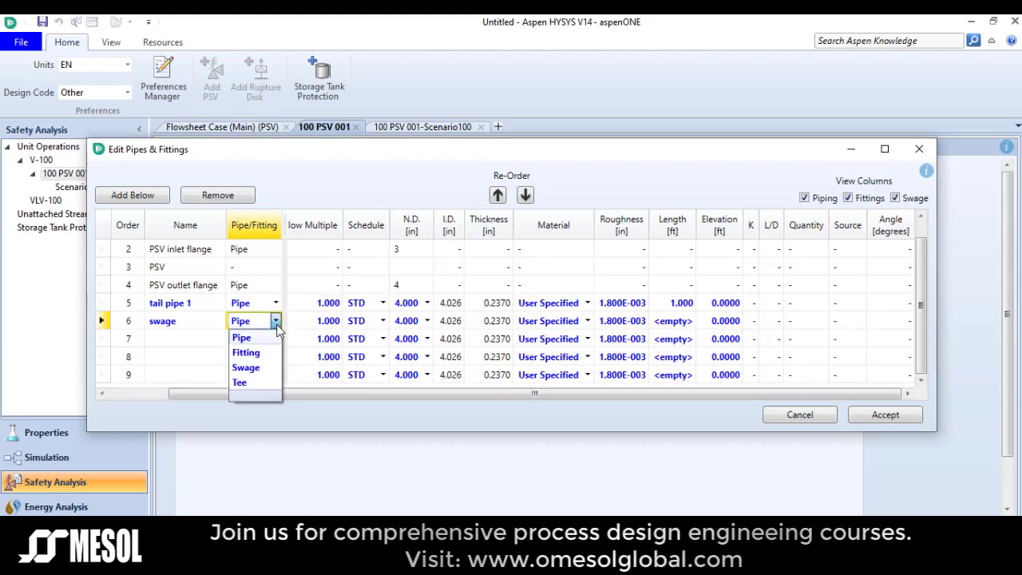
click(246, 367)
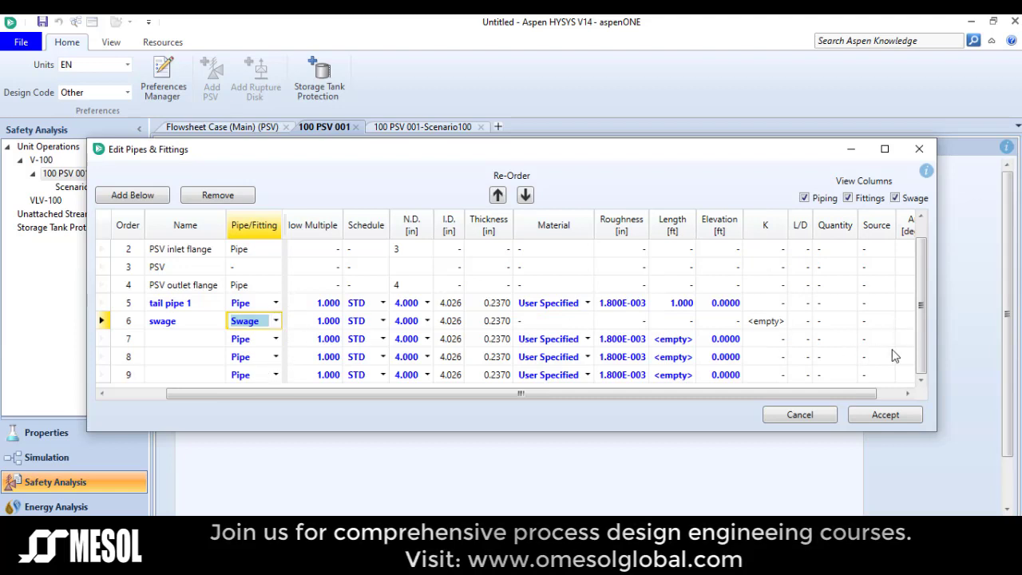
drag(862, 393, 887, 392)
click(899, 320)
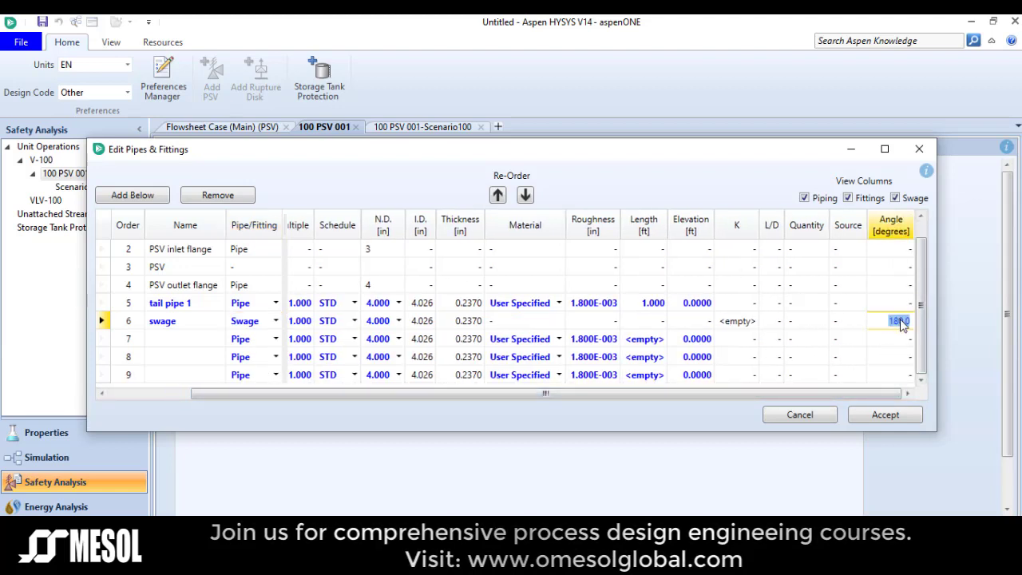
drag(799, 392, 292, 376)
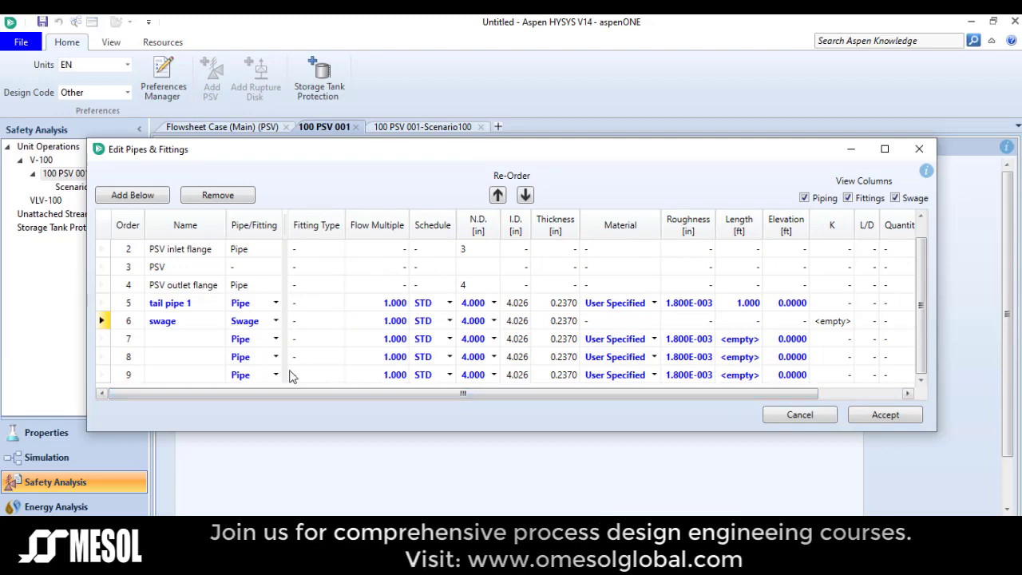
Step: Name the remaining three outlet segments tail pipe 2, gate valve and tail pipe 3, following the Excel table
click(193, 339)
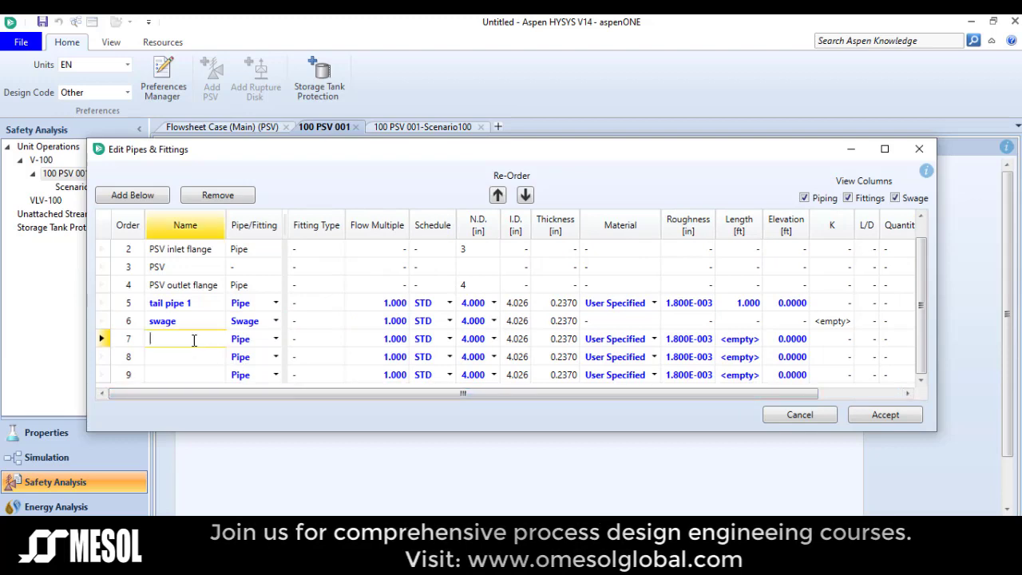
key(alt+Tab)
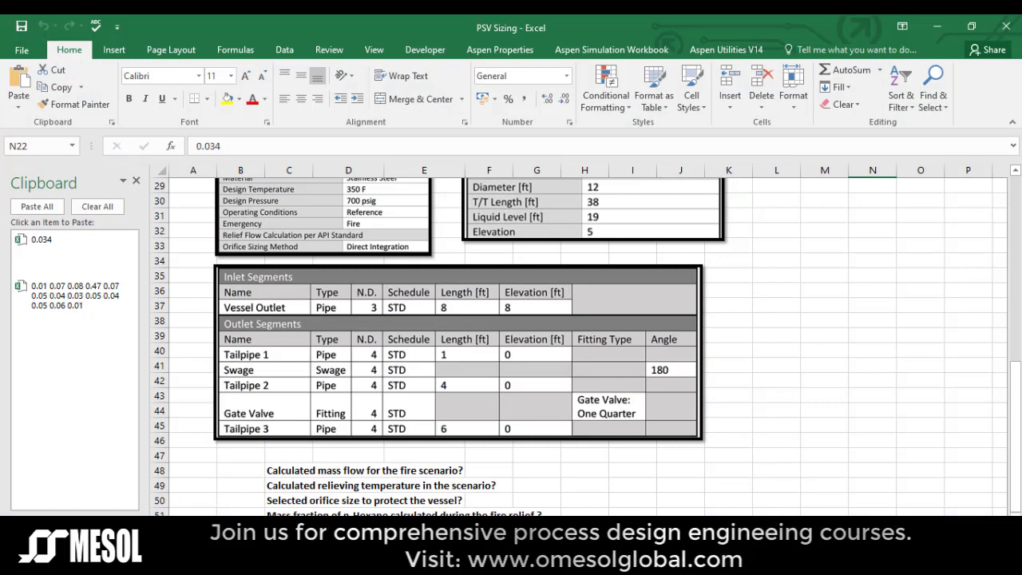
key(alt+Tab)
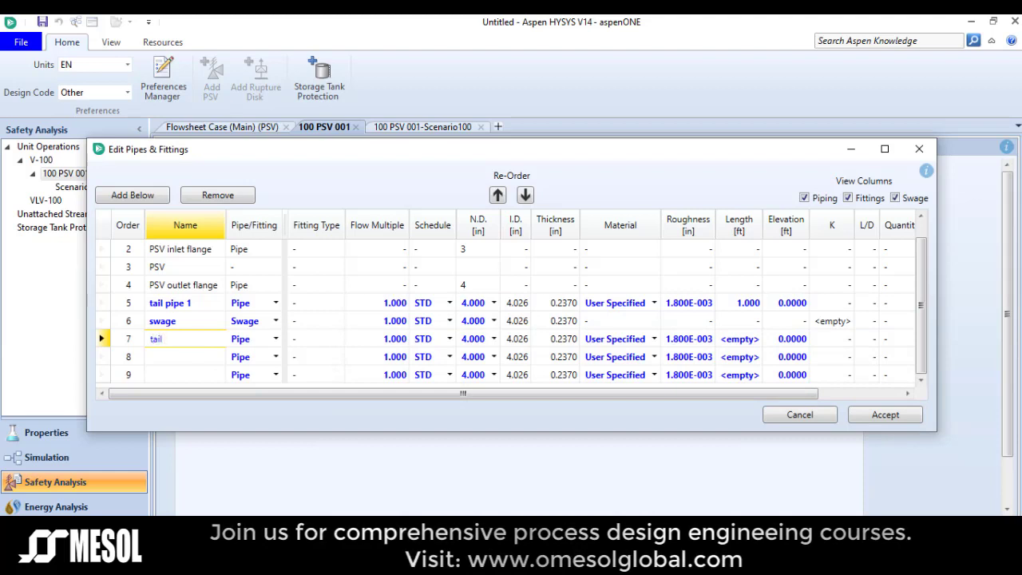
text(pipe 2)
key(Return)
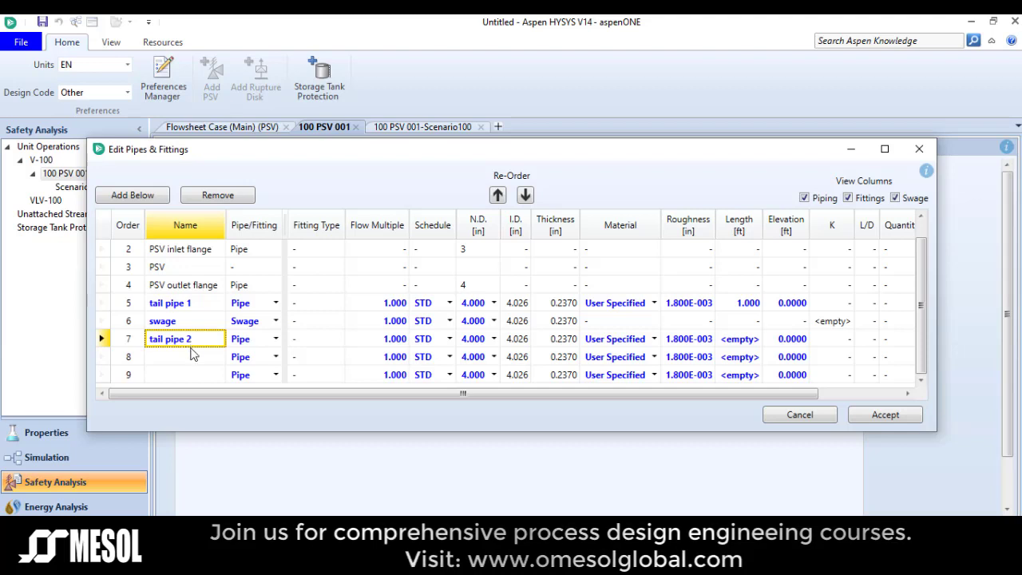
click(194, 362)
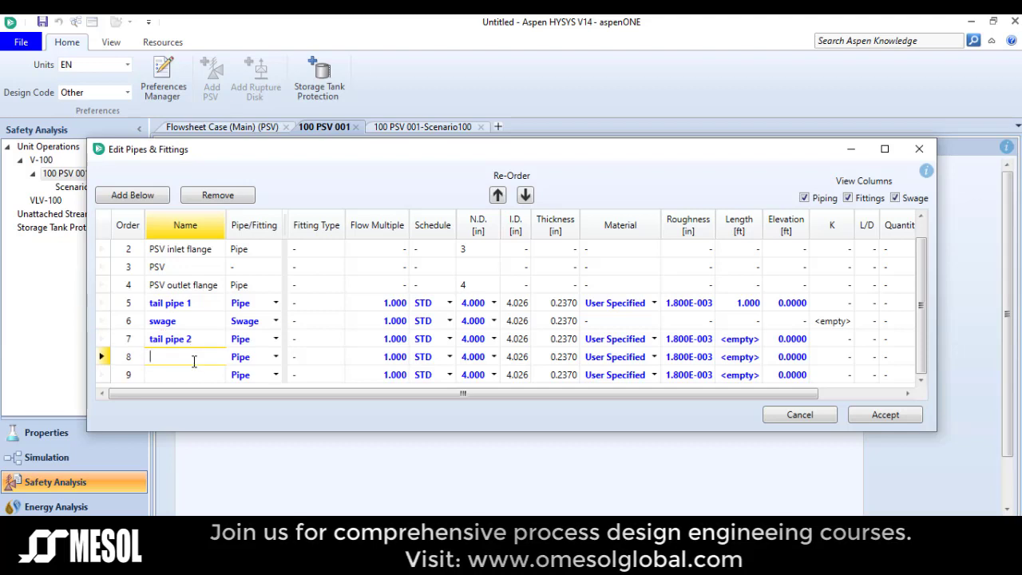
text(gate valve)
key(Return)
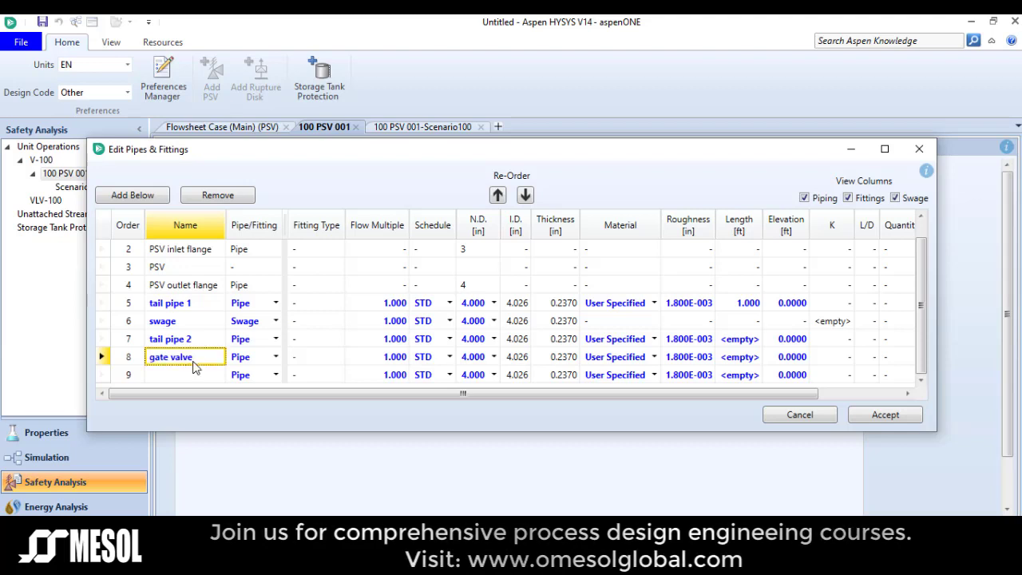
click(188, 373)
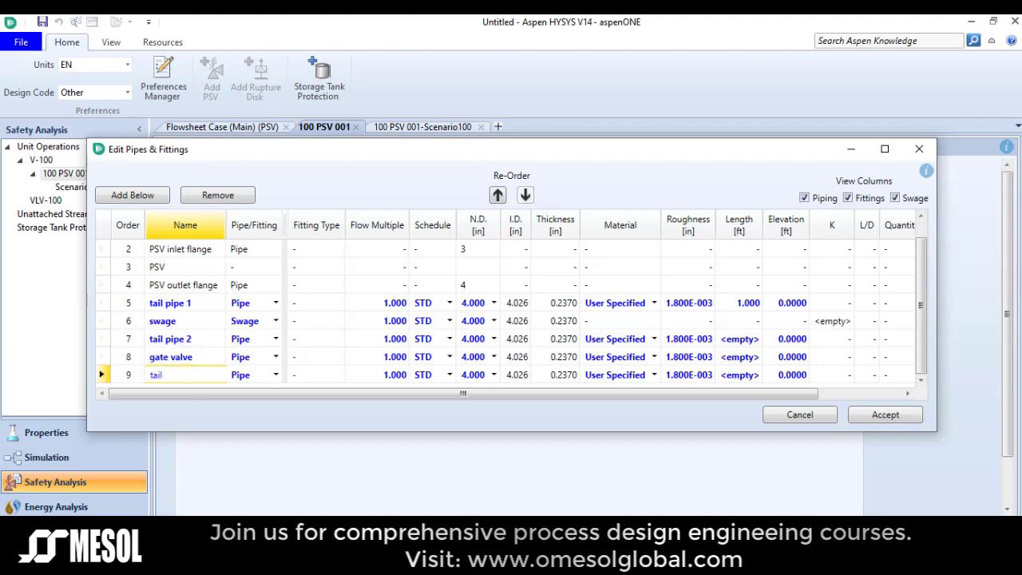
text(tail pipe 3)
key(Return)
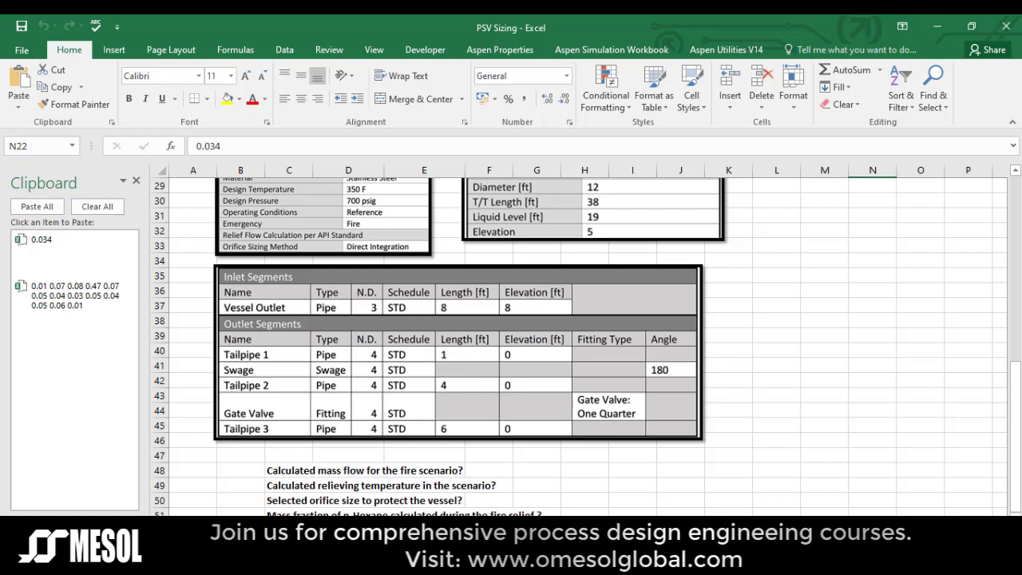
Step: Return to HYSYS, set the length of tail pipe 2 to 4 ft, and check the Excel segment table again
click(910, 479)
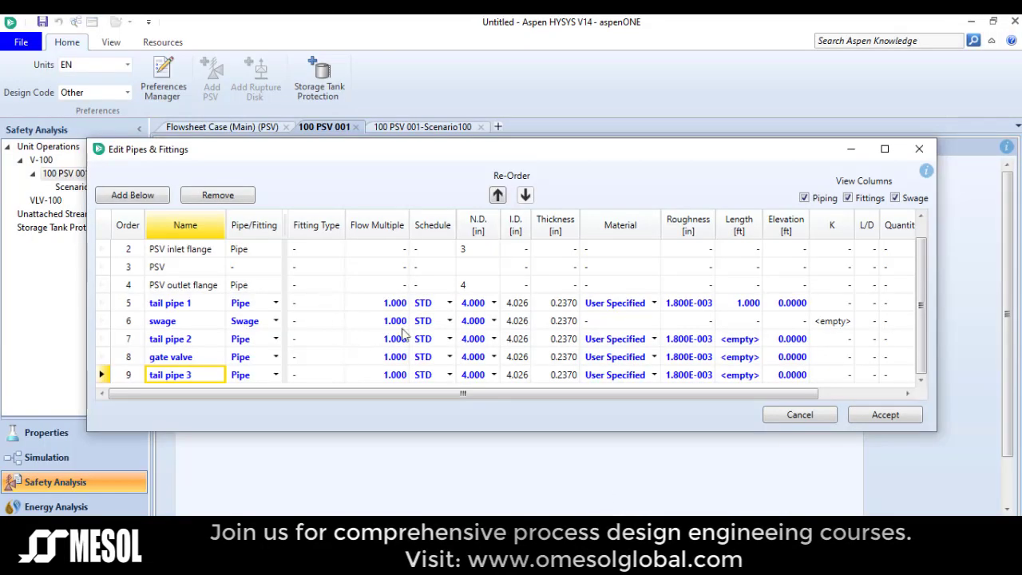
click(745, 342)
text(4)
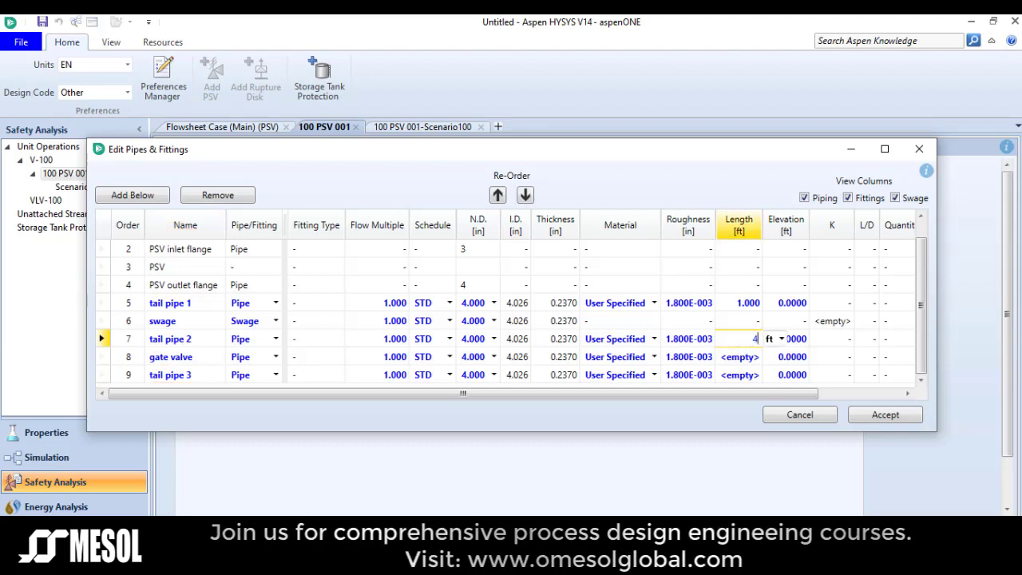
key(Return)
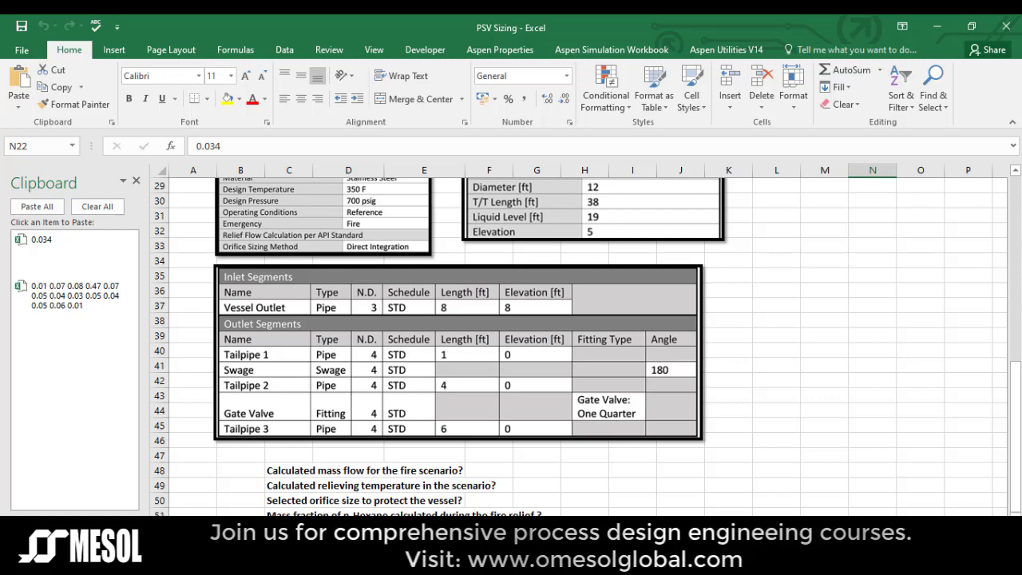
key(alt+Tab)
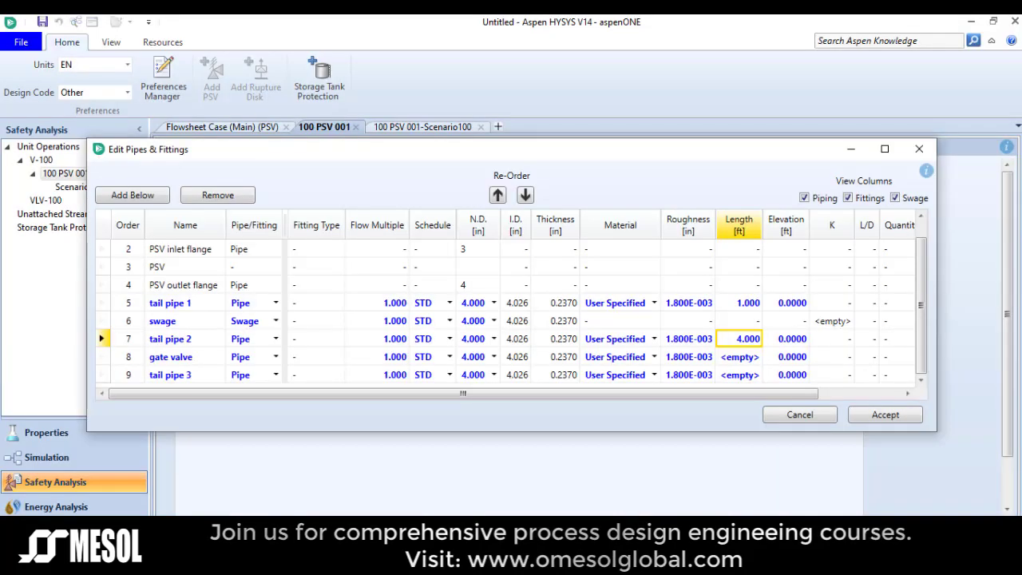
Step: Change the gate valve segment to a Fitting of type Gate Valve: One Quarter
click(275, 357)
click(257, 390)
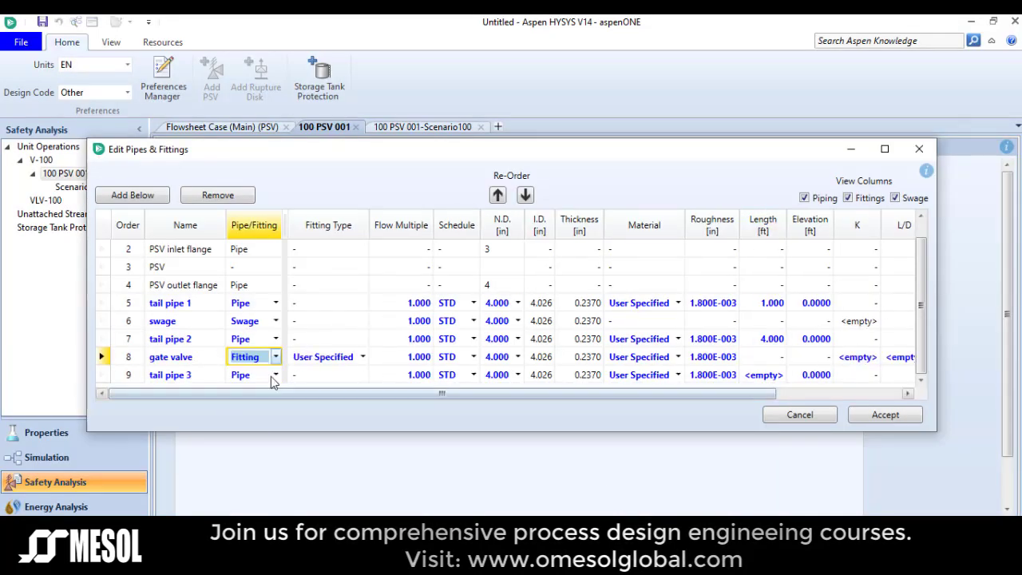
click(362, 356)
scroll(351, 447, down, 3)
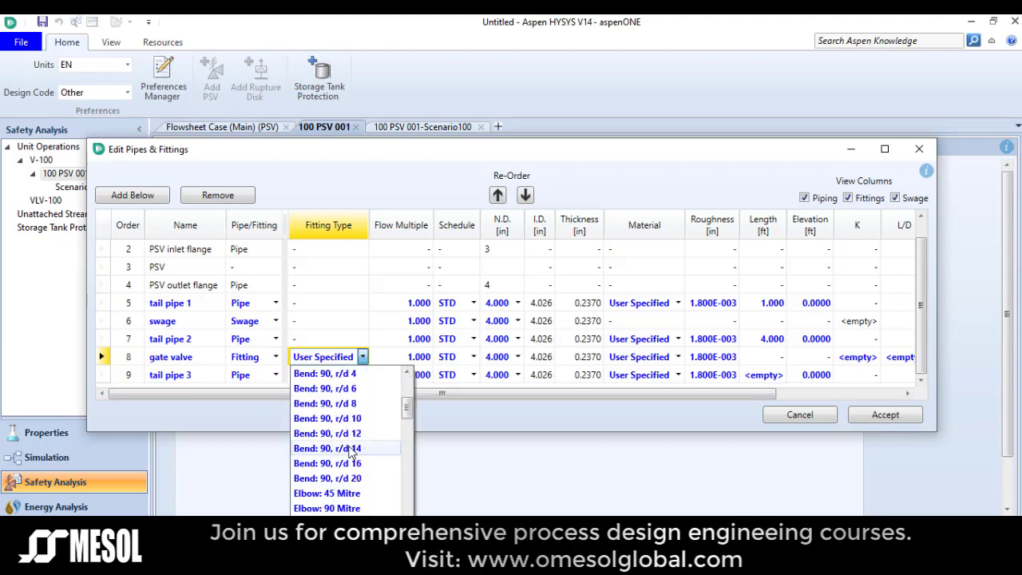
scroll(351, 447, down, 2)
scroll(371, 445, down, 2)
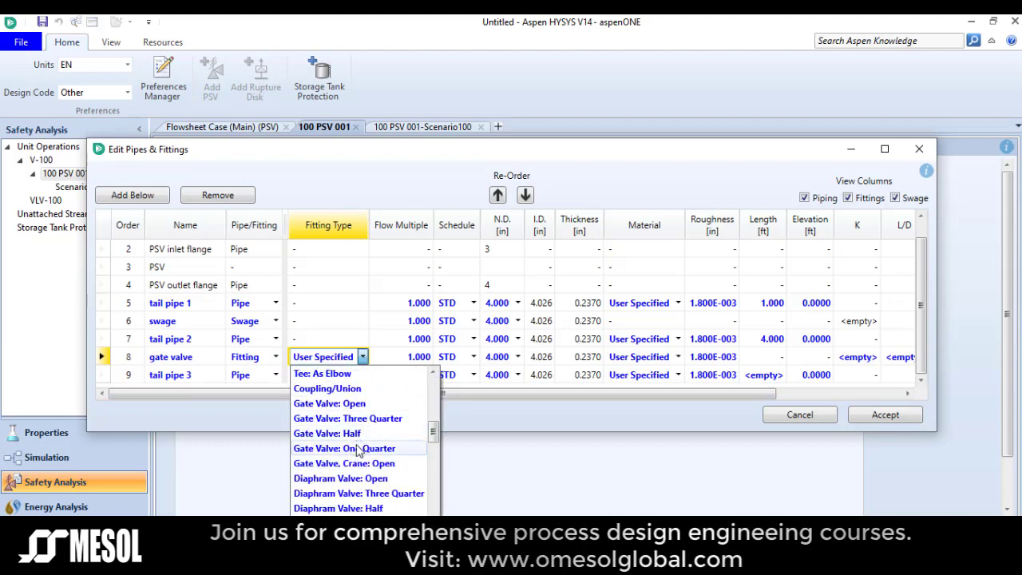
click(357, 449)
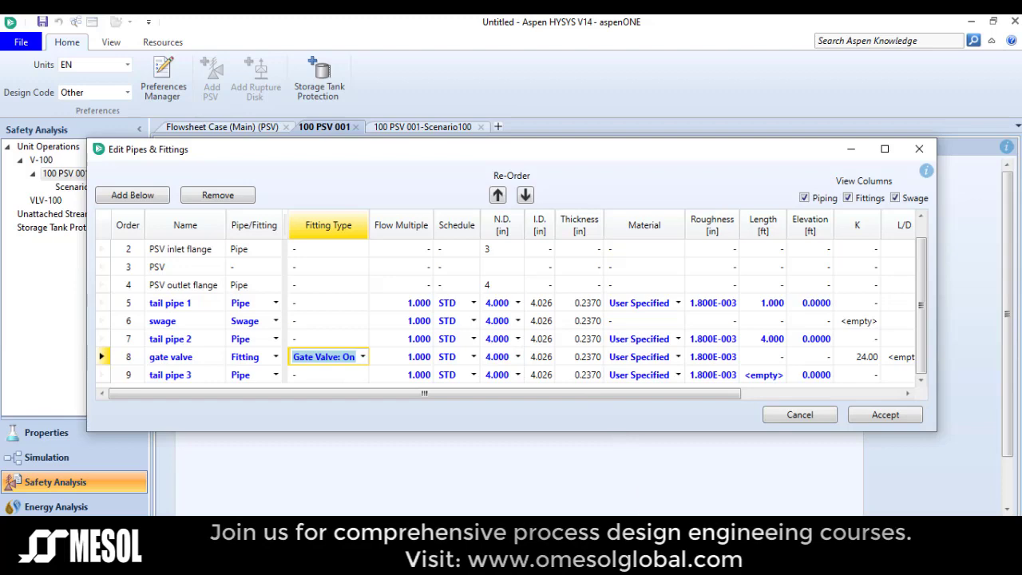
Step: Set the length of tail pipe 3 to 6 ft per the Excel table, then accept the segments and run line sizing
key(alt+Tab)
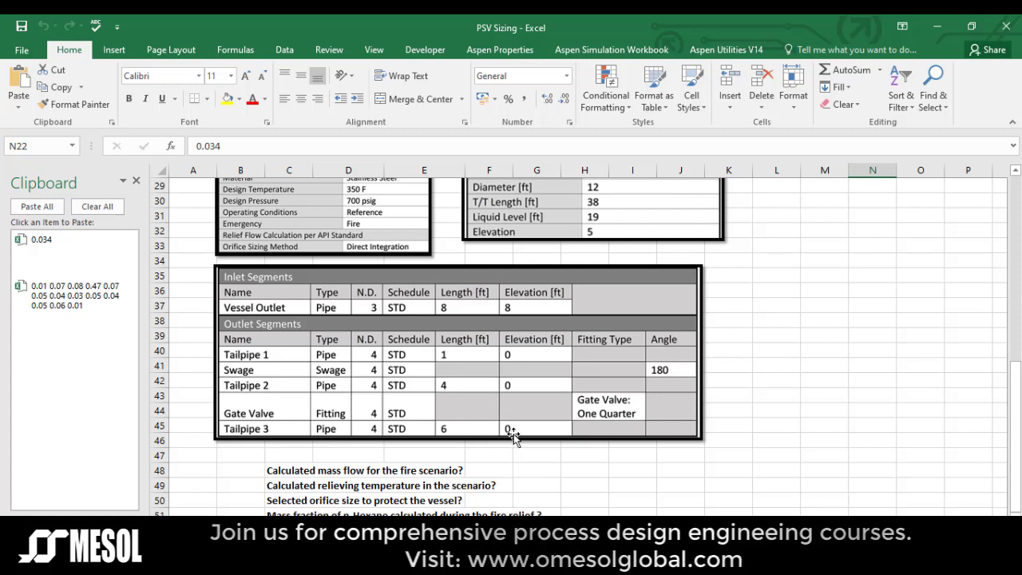
click(936, 26)
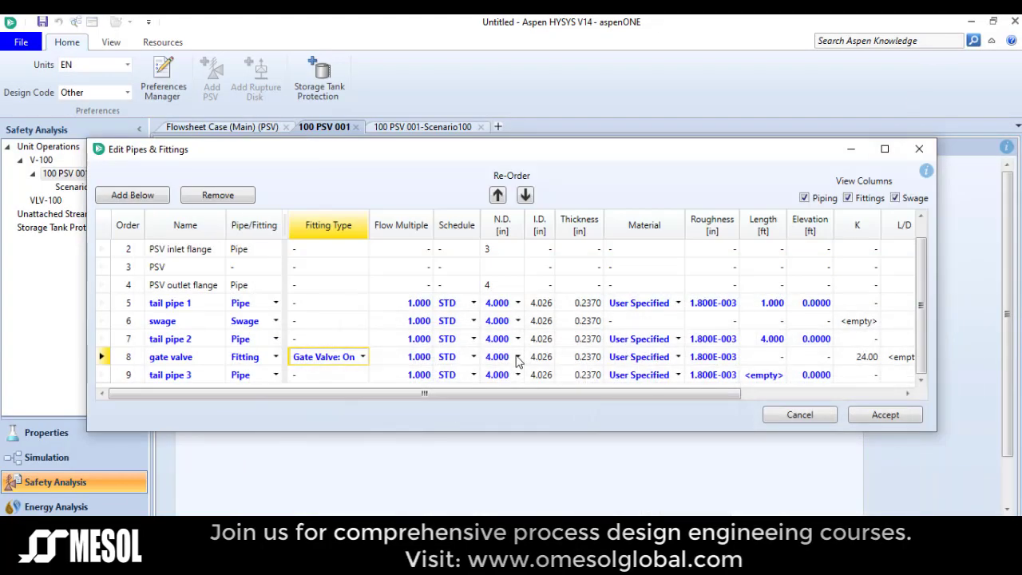
click(763, 375)
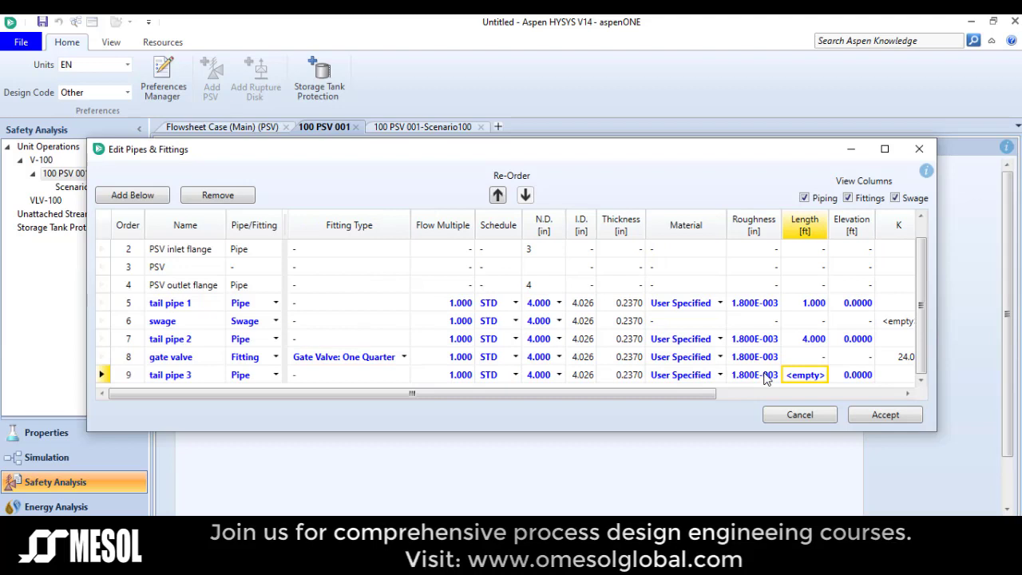
click(807, 377)
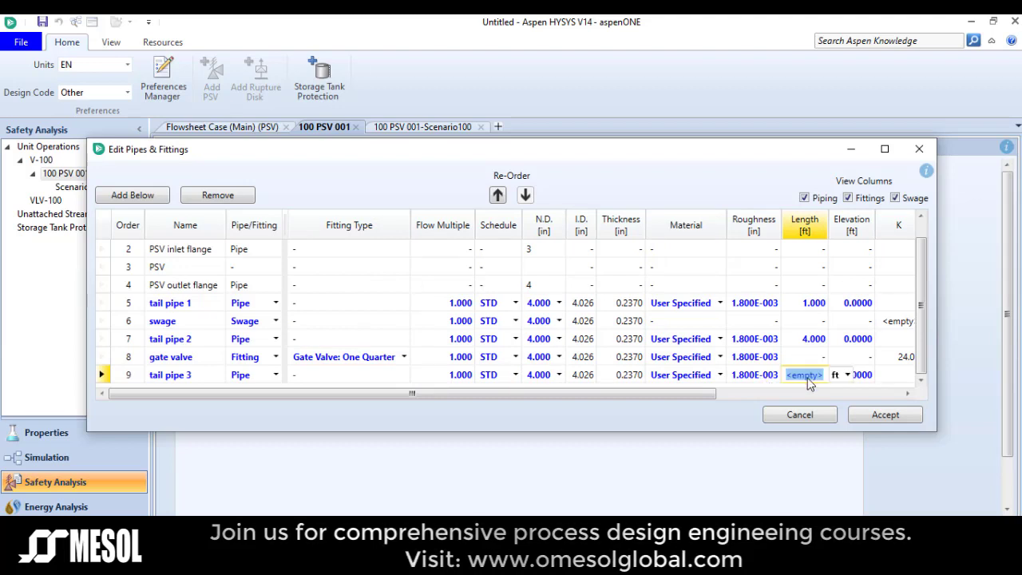
text(6)
key(Return)
click(889, 416)
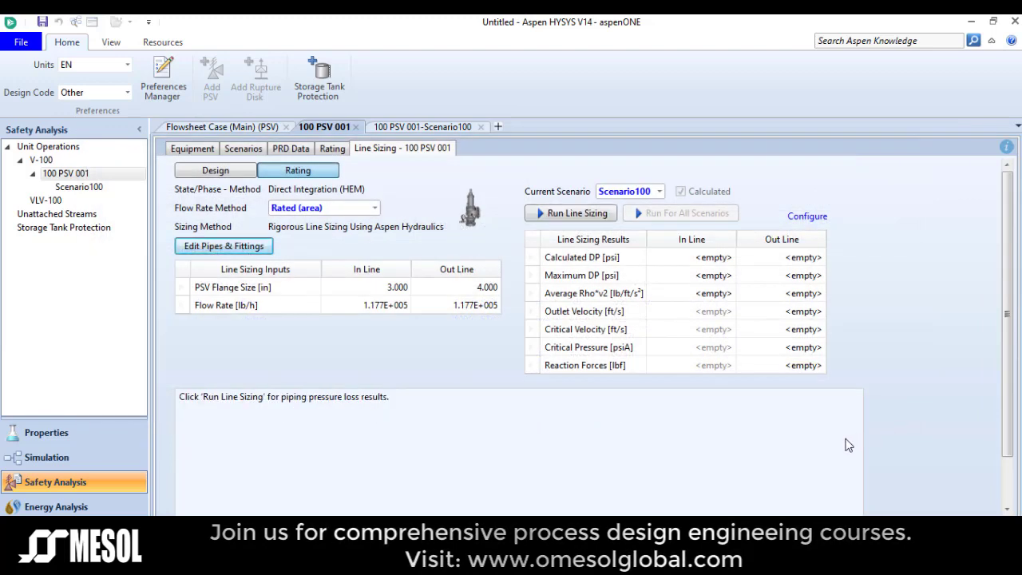
click(565, 214)
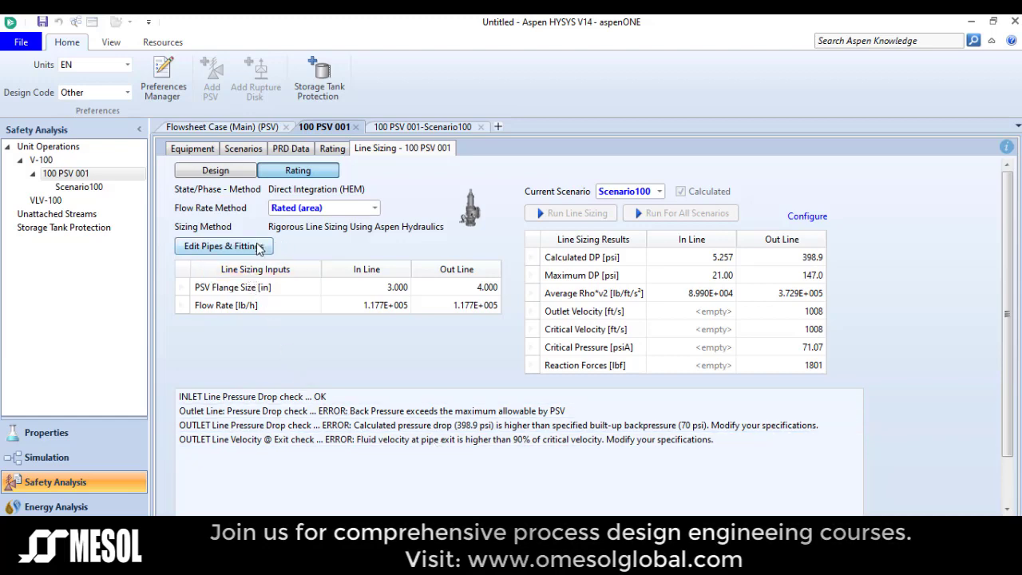
Step: Reopen the pipes and fittings table and set the nominal diameter of tail pipe 2 and the gate valve to 10 in
click(224, 246)
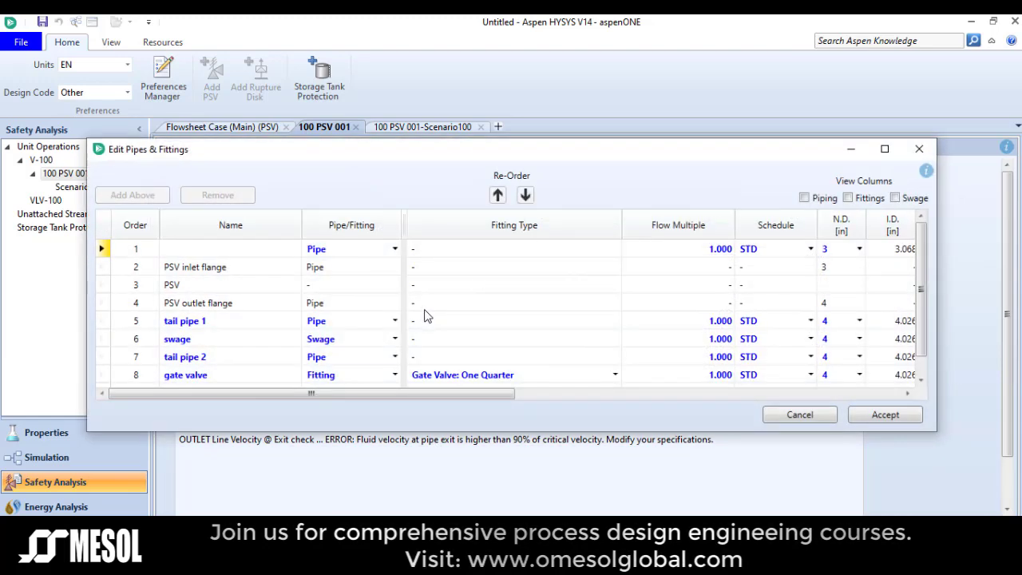
click(539, 338)
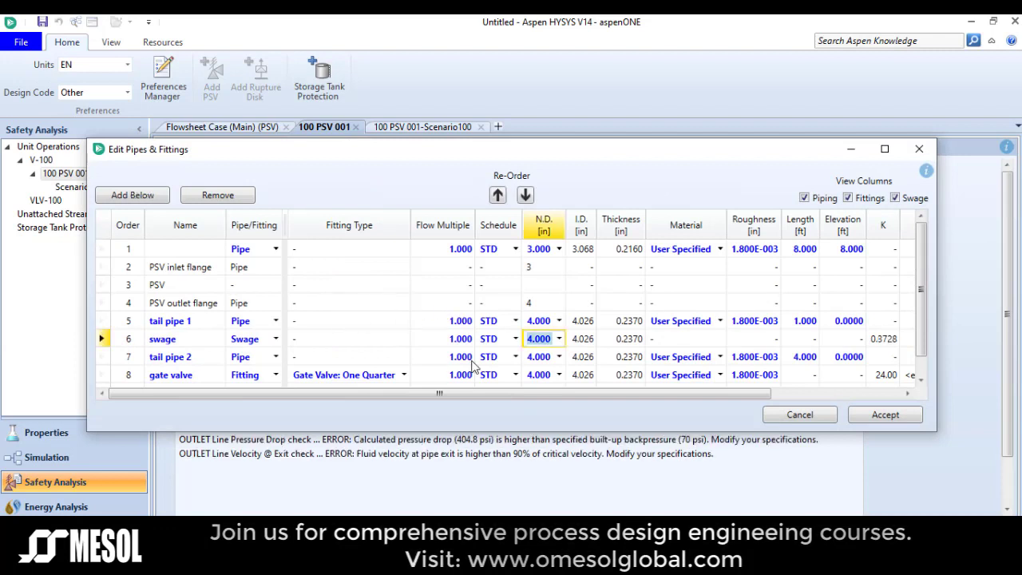
click(559, 357)
click(559, 357)
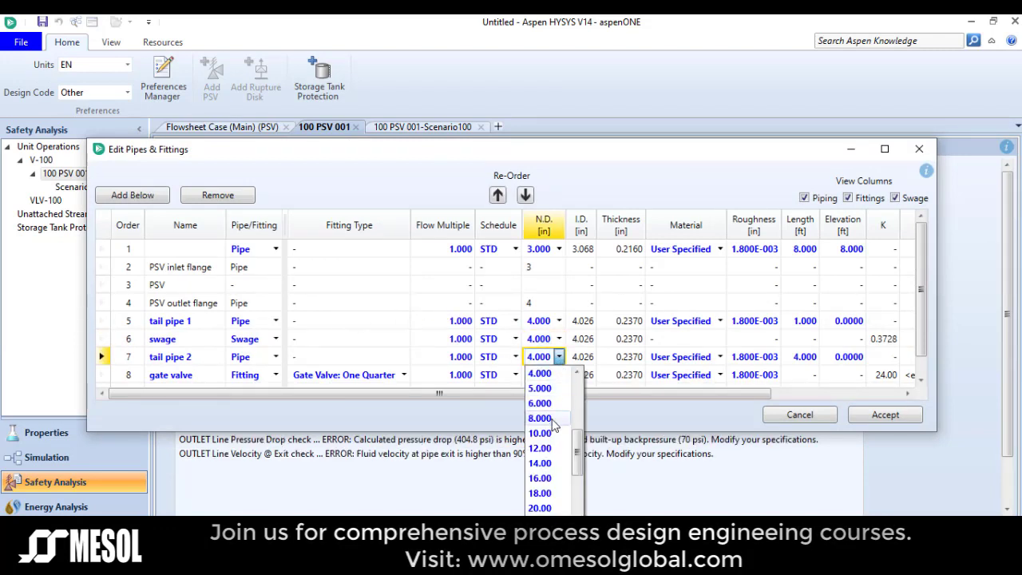
click(540, 432)
click(558, 374)
click(559, 374)
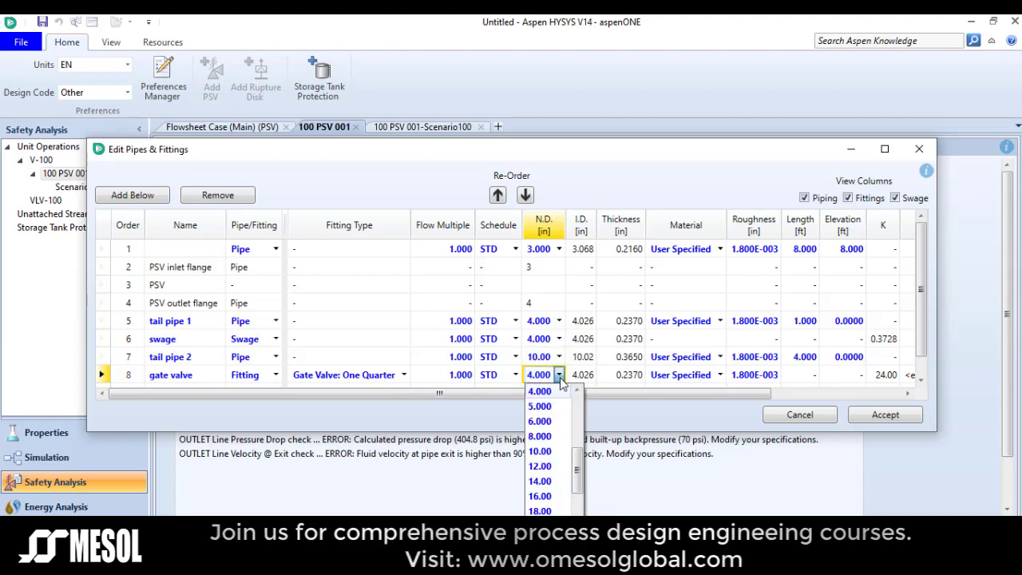
click(540, 451)
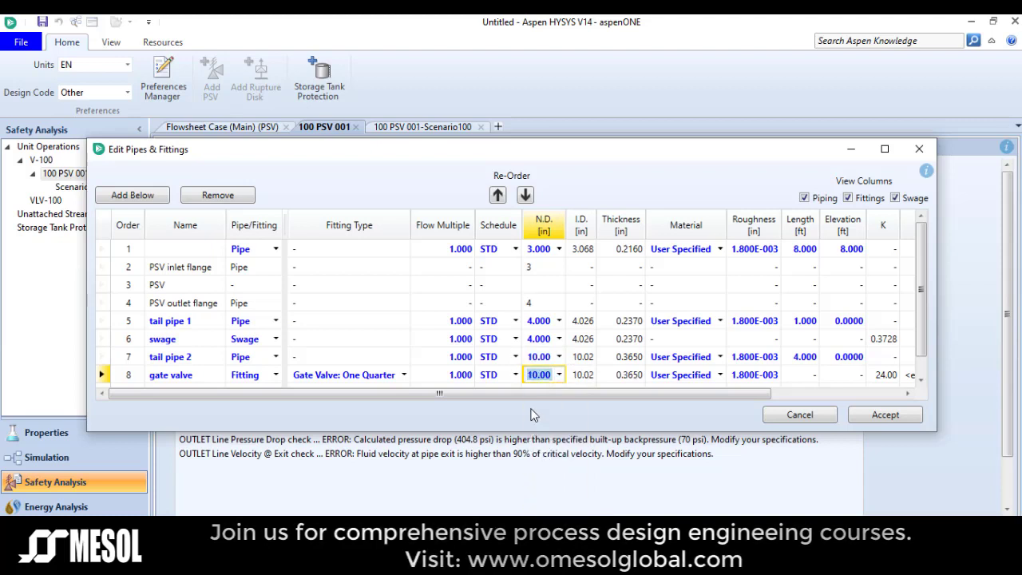
Step: Set the nominal diameter of tail pipe 3 to 10 in, accept the table and rerun line sizing
scroll(527, 388, down, 1)
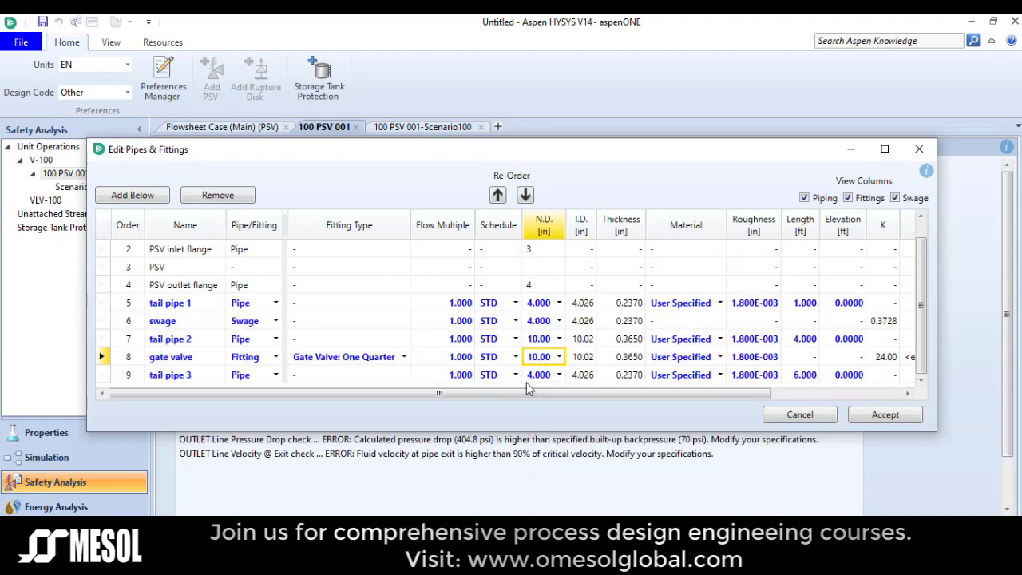
click(559, 374)
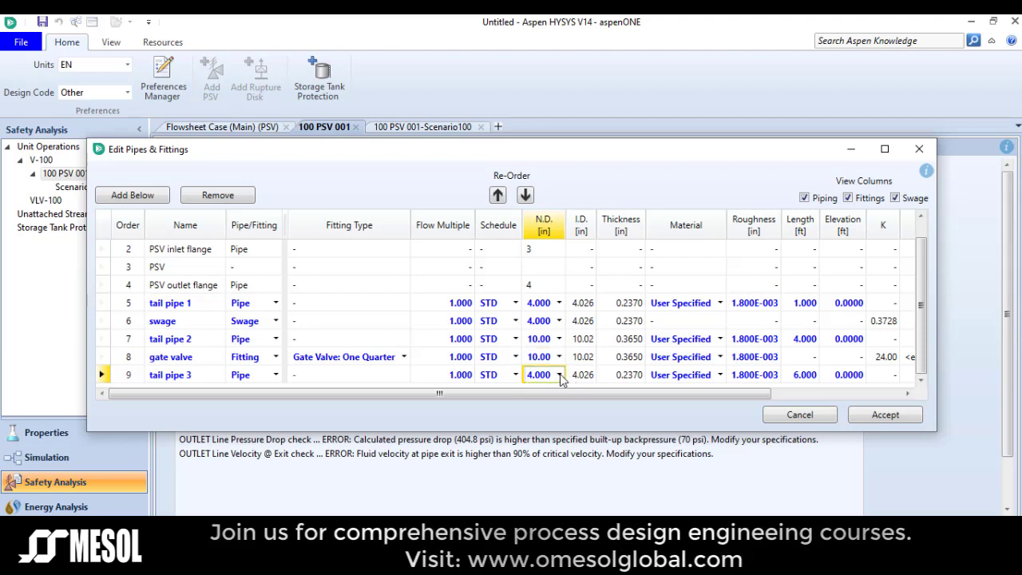
click(559, 375)
click(539, 451)
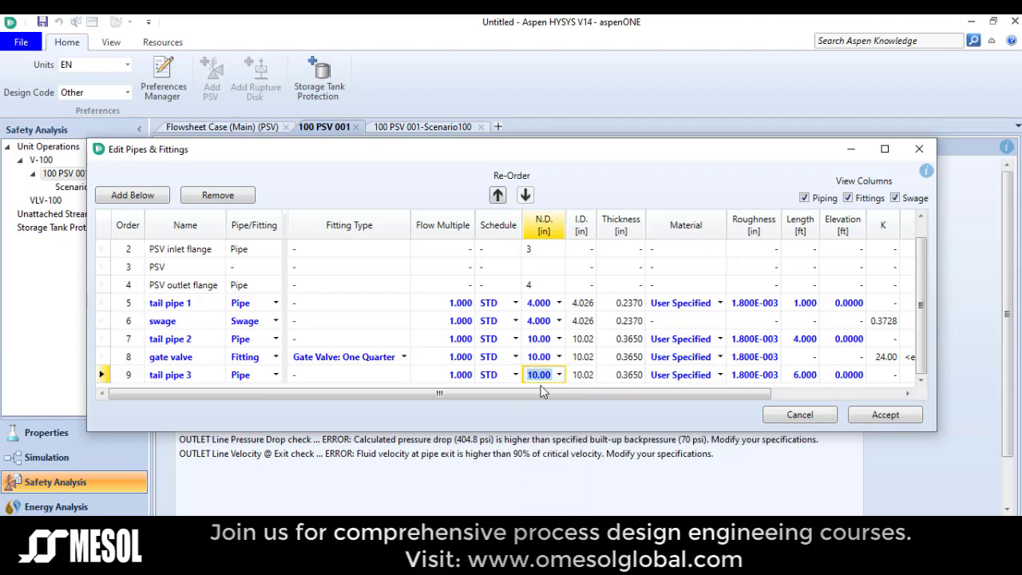
click(868, 416)
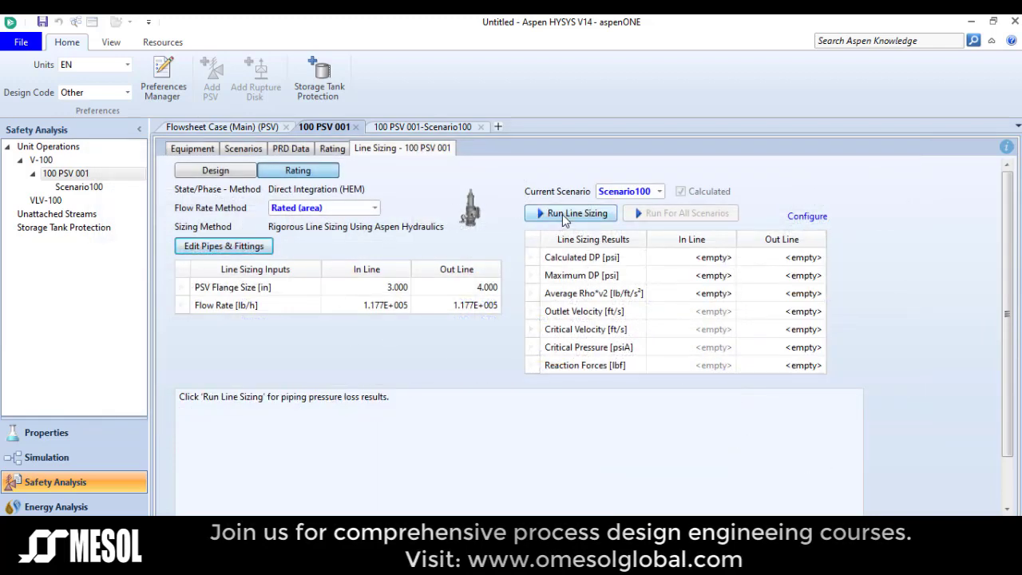
click(563, 215)
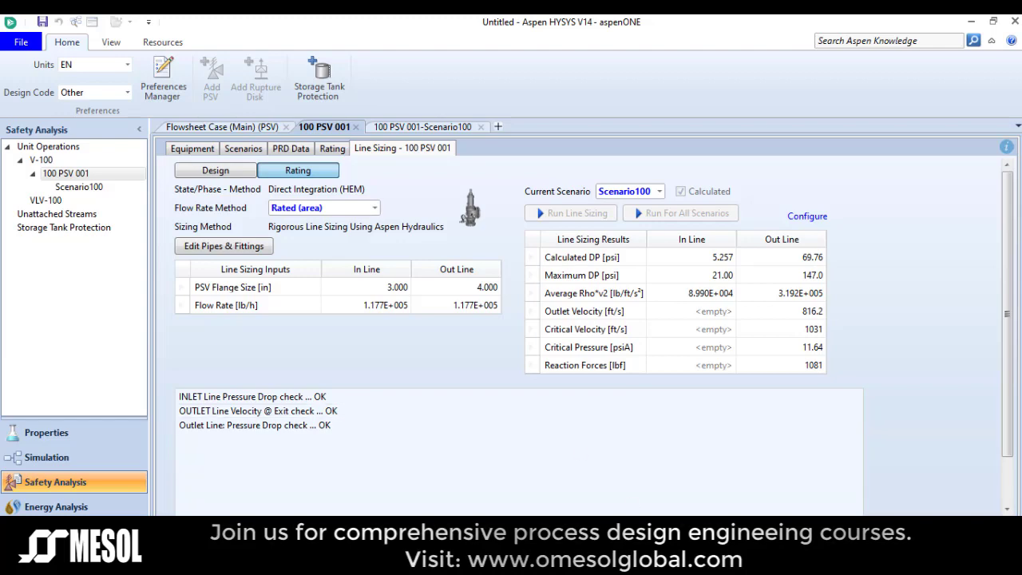
Step: Read the mass flow question in Excel and check the fire scenario's required and rated flow rates in the HYSYS scenarios list
key(alt+Tab)
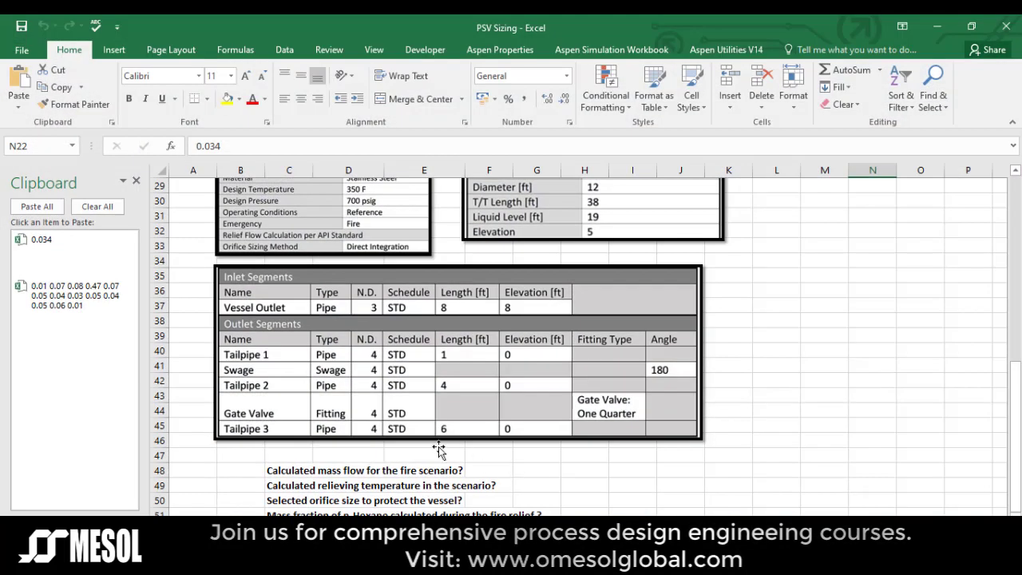
scroll(439, 449, down, 1)
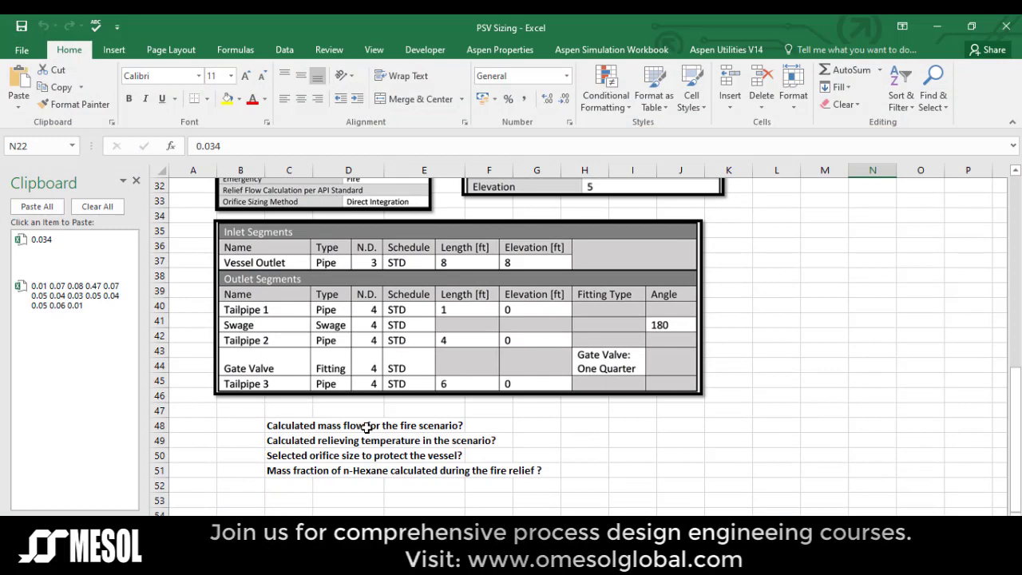
click(410, 427)
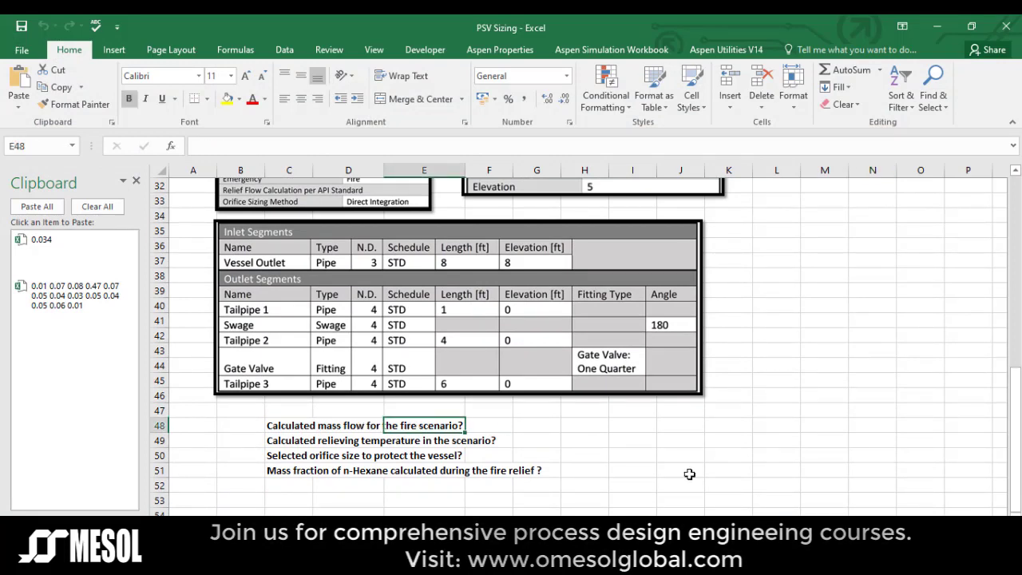
click(912, 565)
click(241, 148)
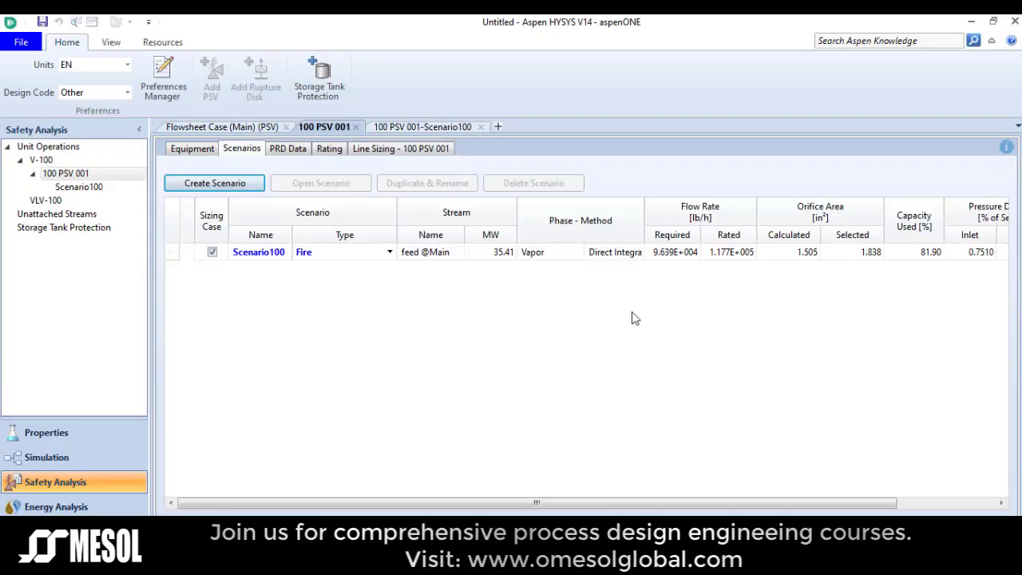
click(685, 254)
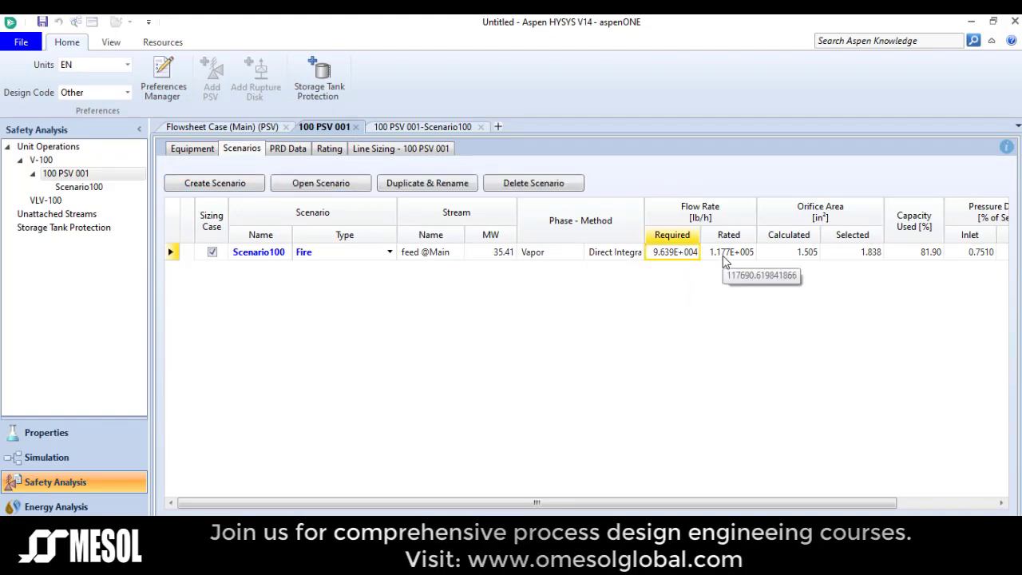
click(723, 255)
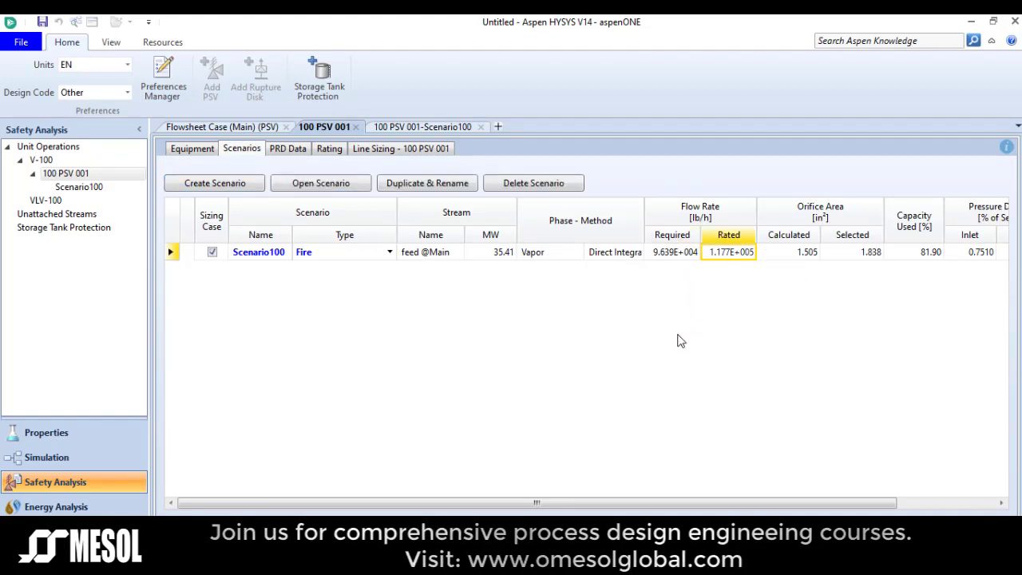
Step: Review the Excel questions and examine the required relieving flow, relieving temperature and selected orifice in the Scenario100 setup
key(alt+Tab)
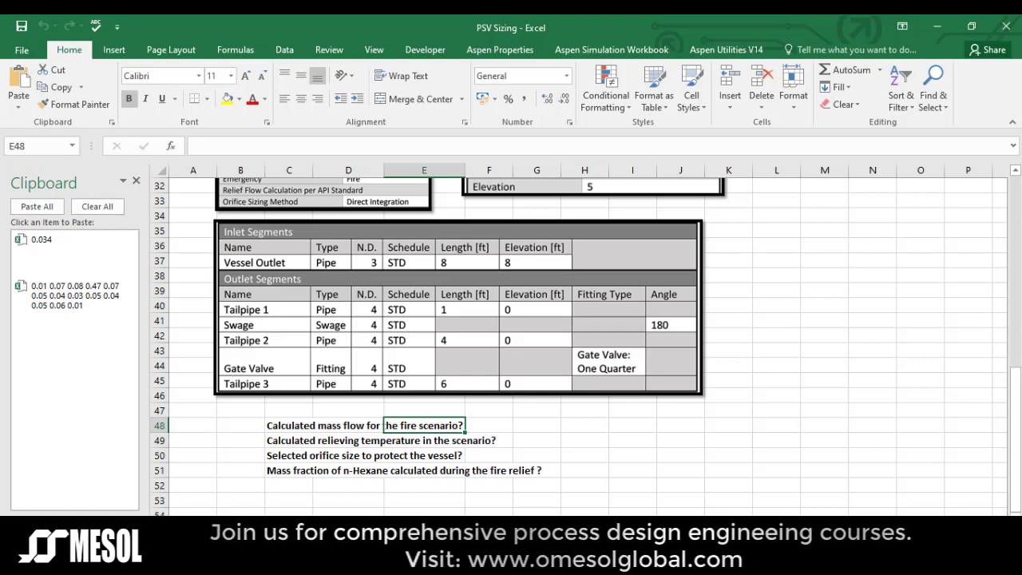
key(alt+Tab)
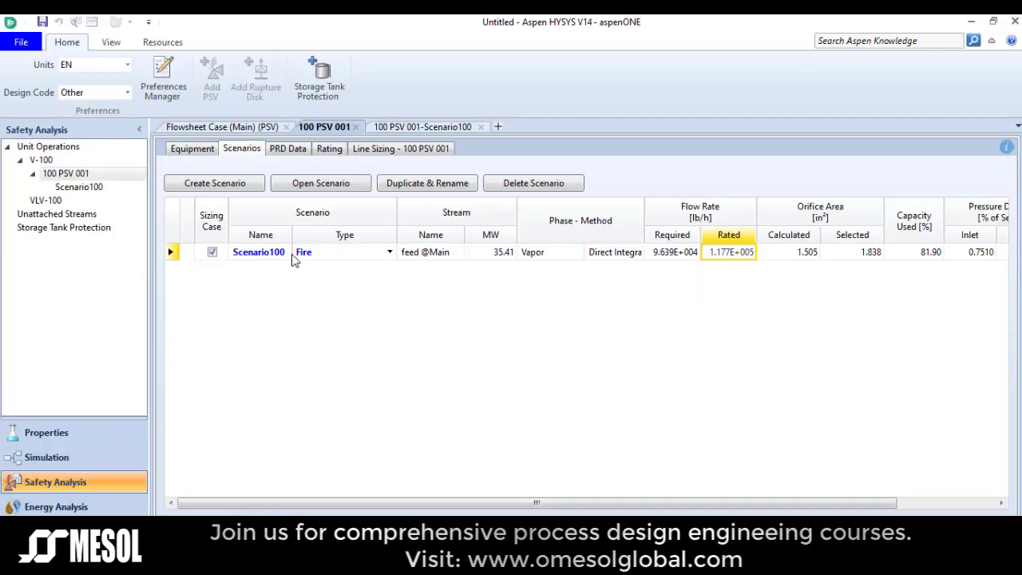
click(92, 190)
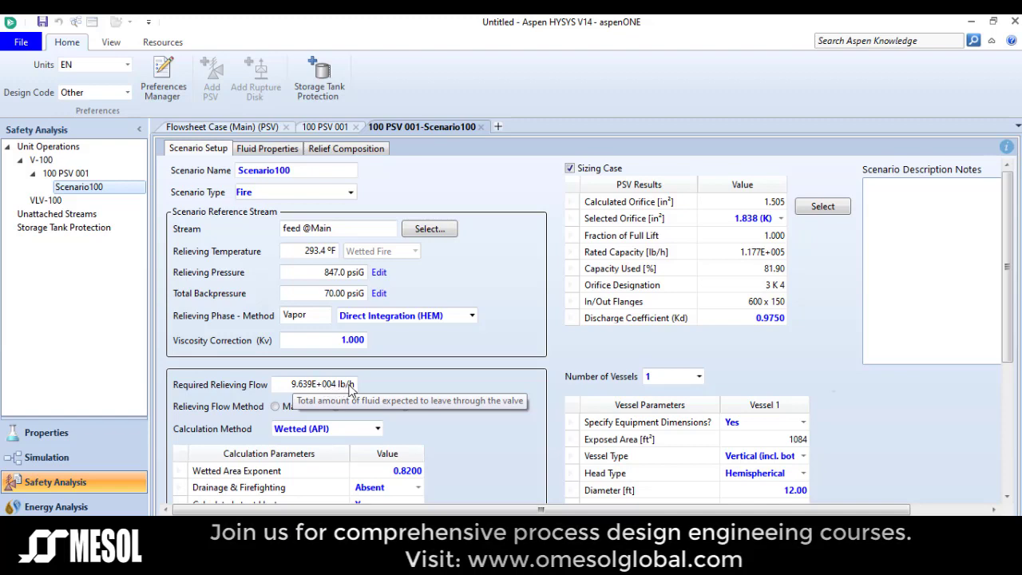
key(alt+Tab)
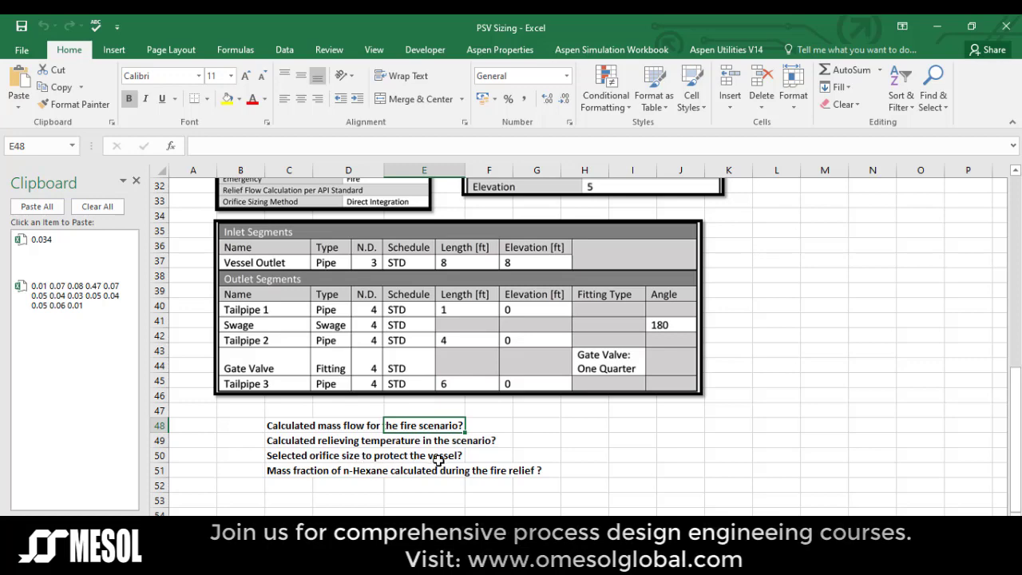
key(alt+Tab)
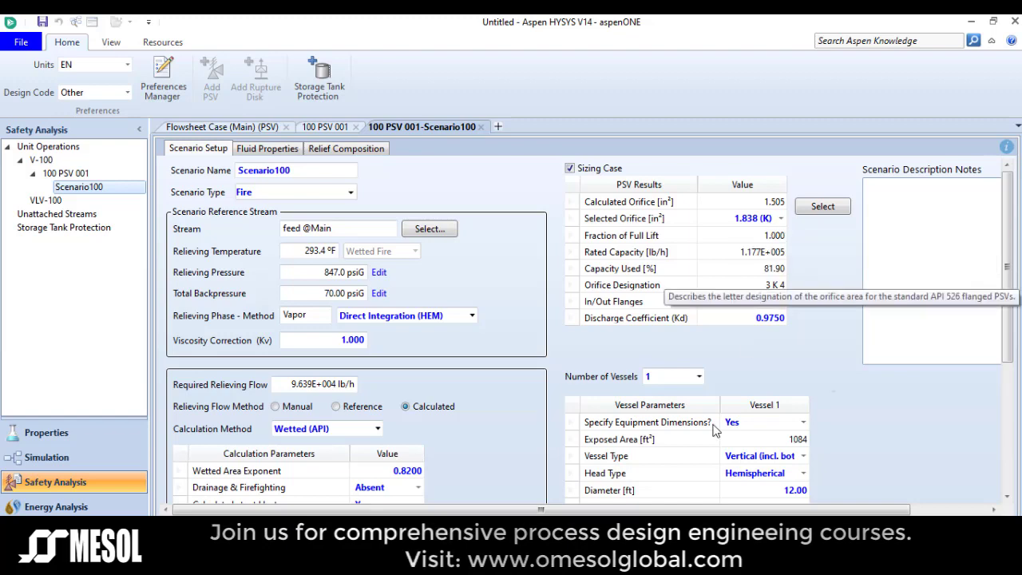
Step: Read the n-Hexane mass fraction question in Excel and look up n-Hexane in Scenario100's relief composition in HYSYS
click(575, 471)
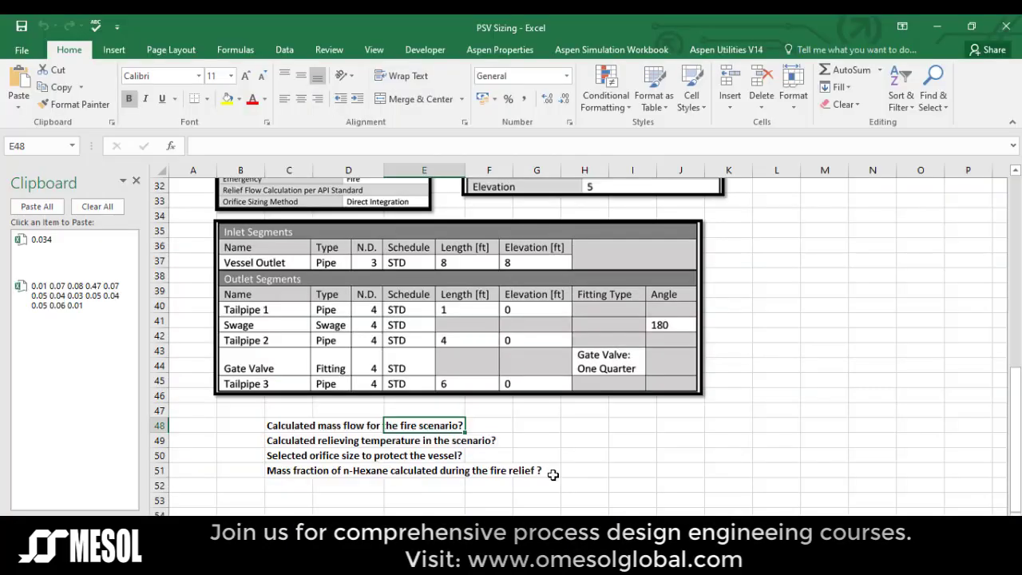
click(284, 473)
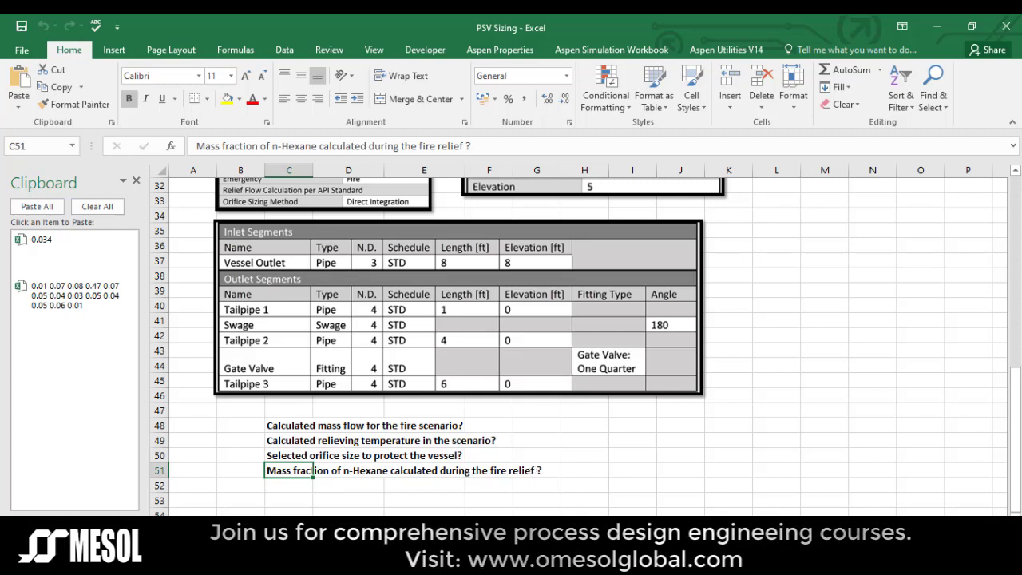
click(674, 470)
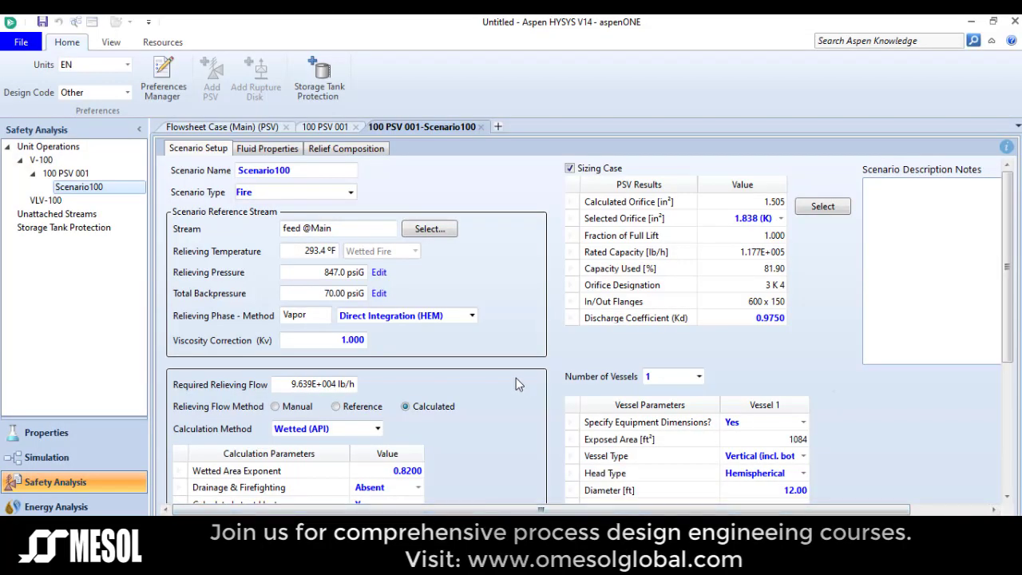
click(348, 153)
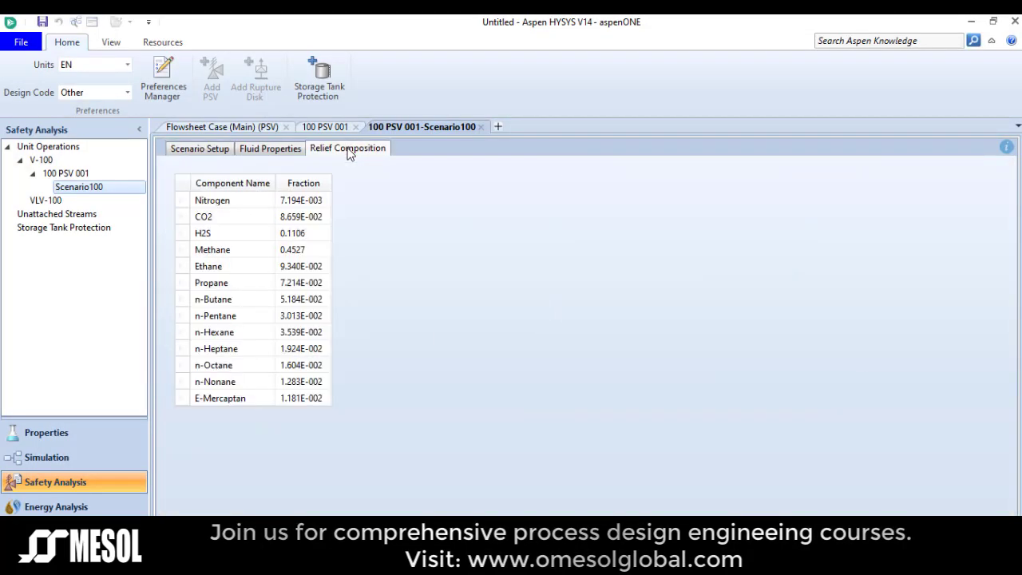
click(299, 332)
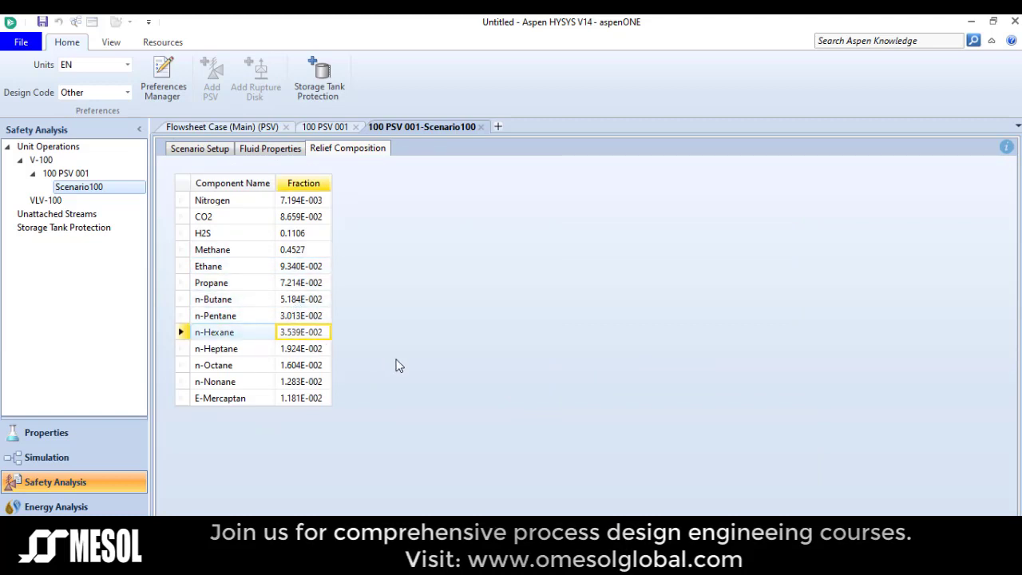